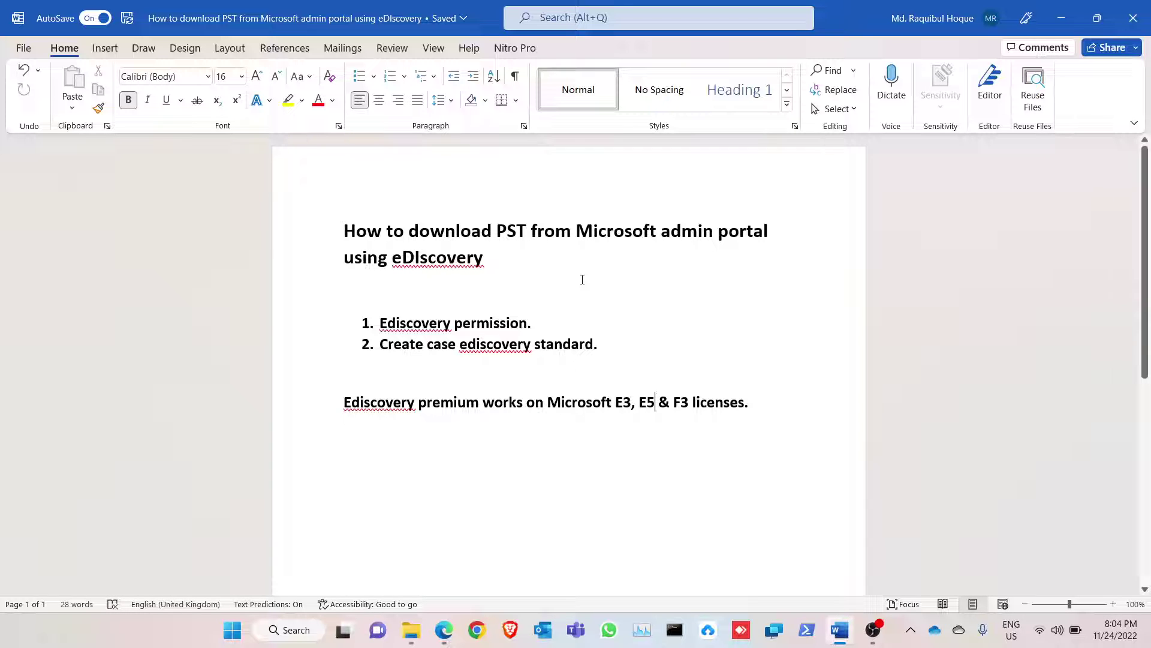
Leave the Word eDiscovery notes and bring the Microsoft 365 page in Edge forward.
click(451, 637)
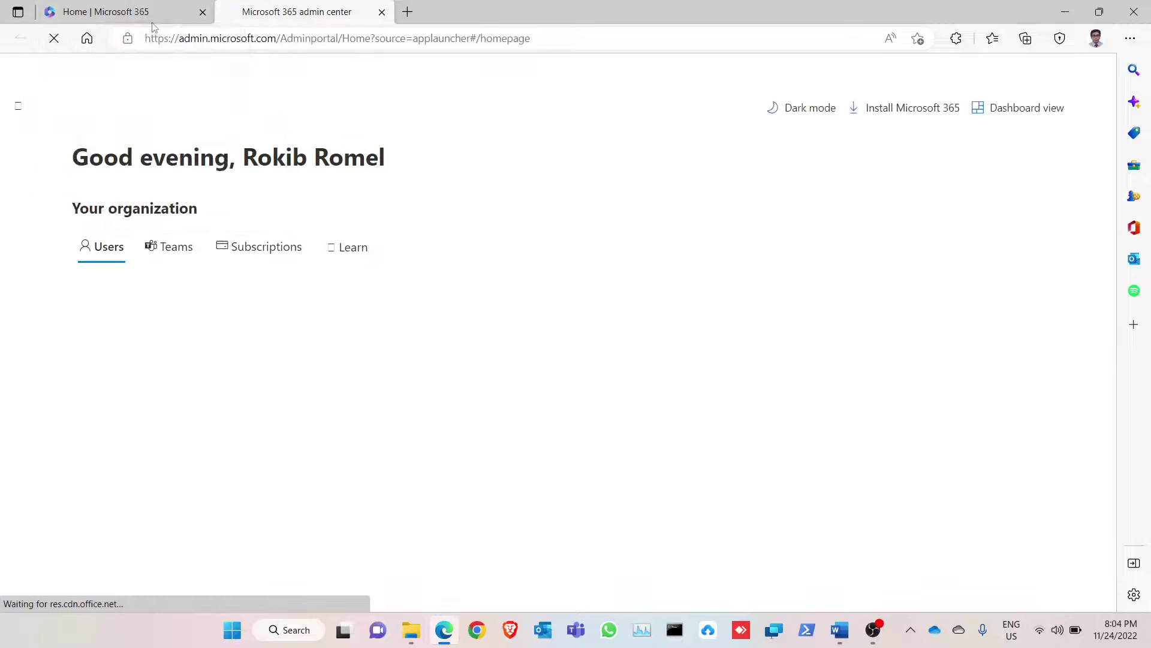
Open the admin center navigation panel and expand it with Show all.
click(18, 107)
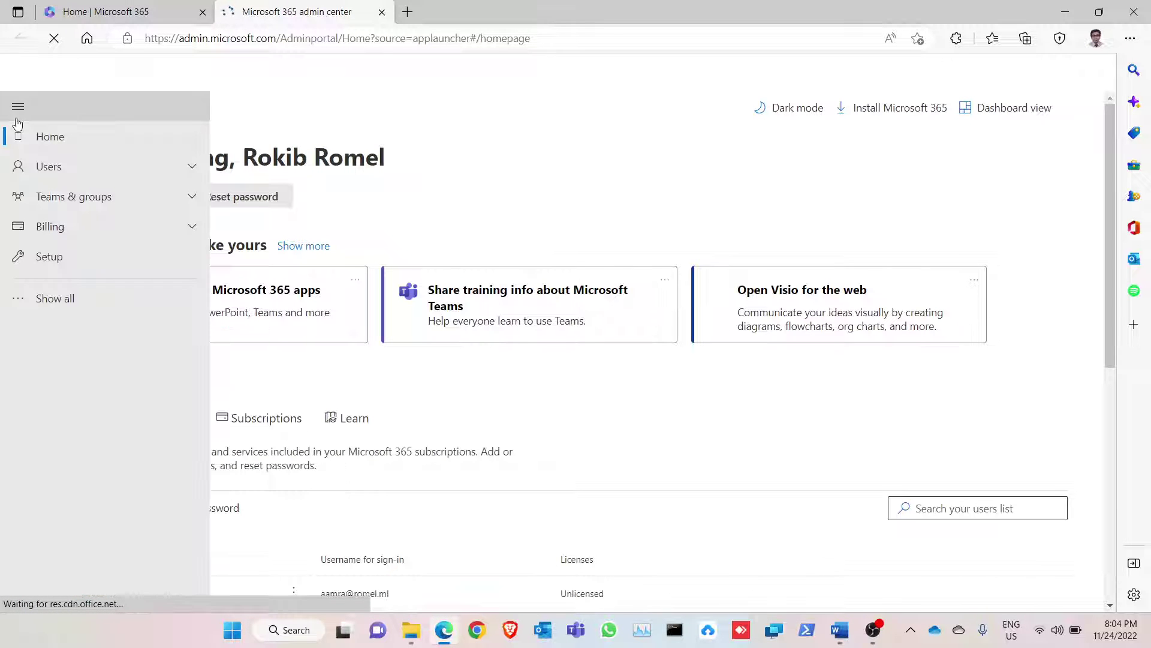
click(81, 304)
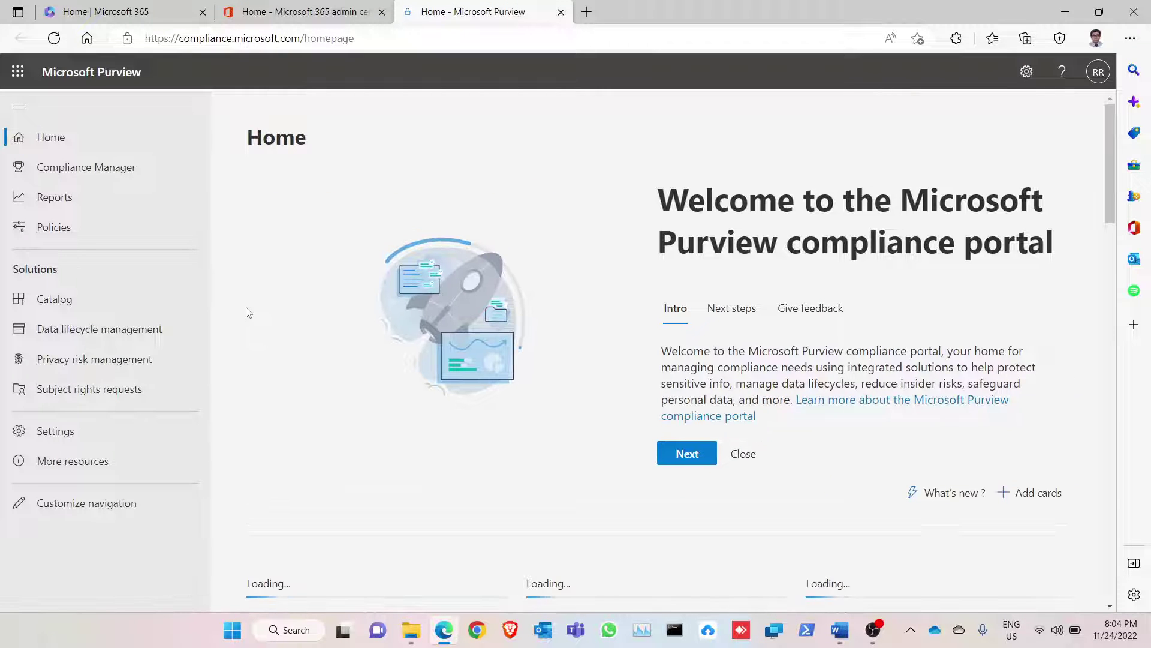
Go to Permissions, dismiss the survey, and open Roles under Microsoft Purview solutions.
click(843, 639)
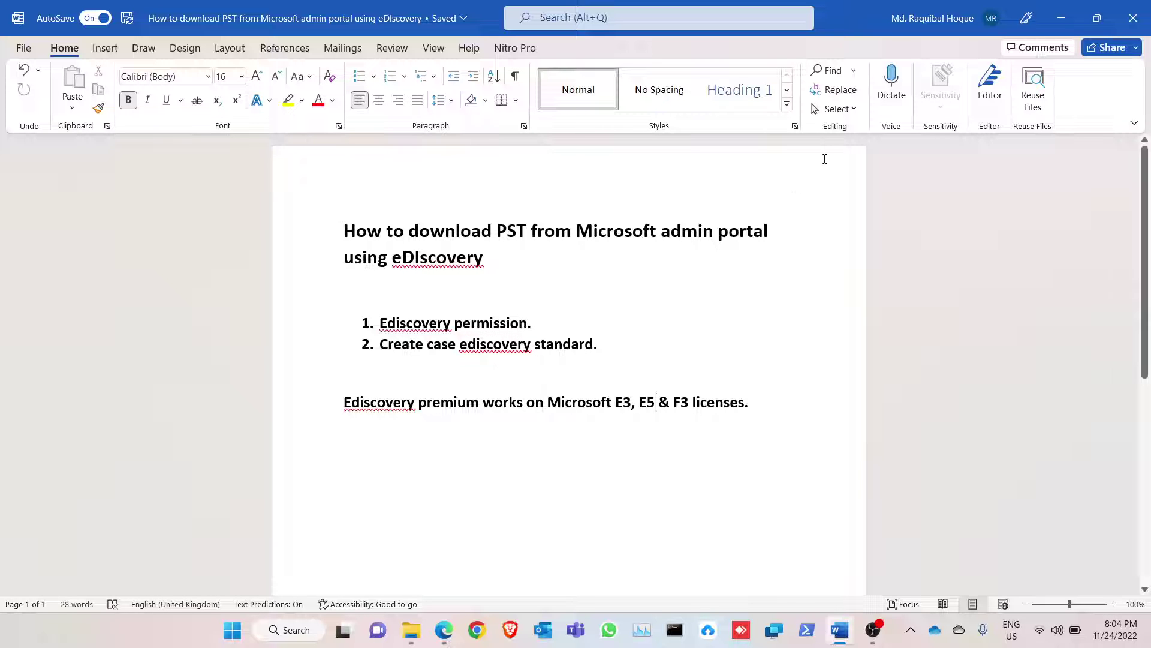
click(1071, 16)
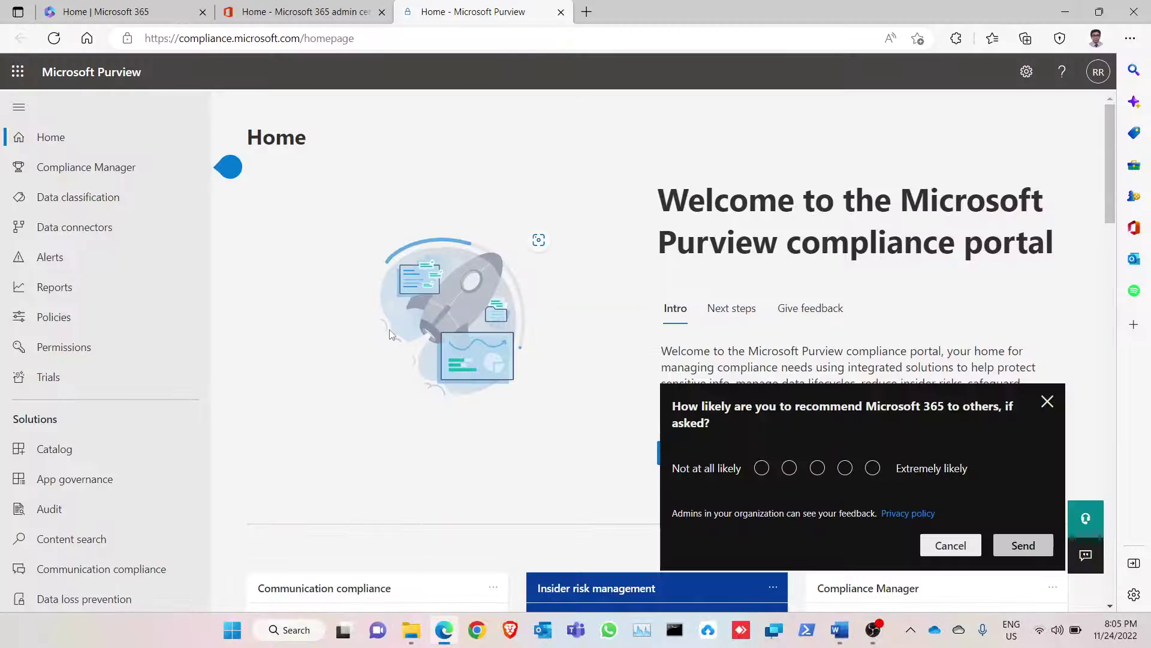
click(84, 358)
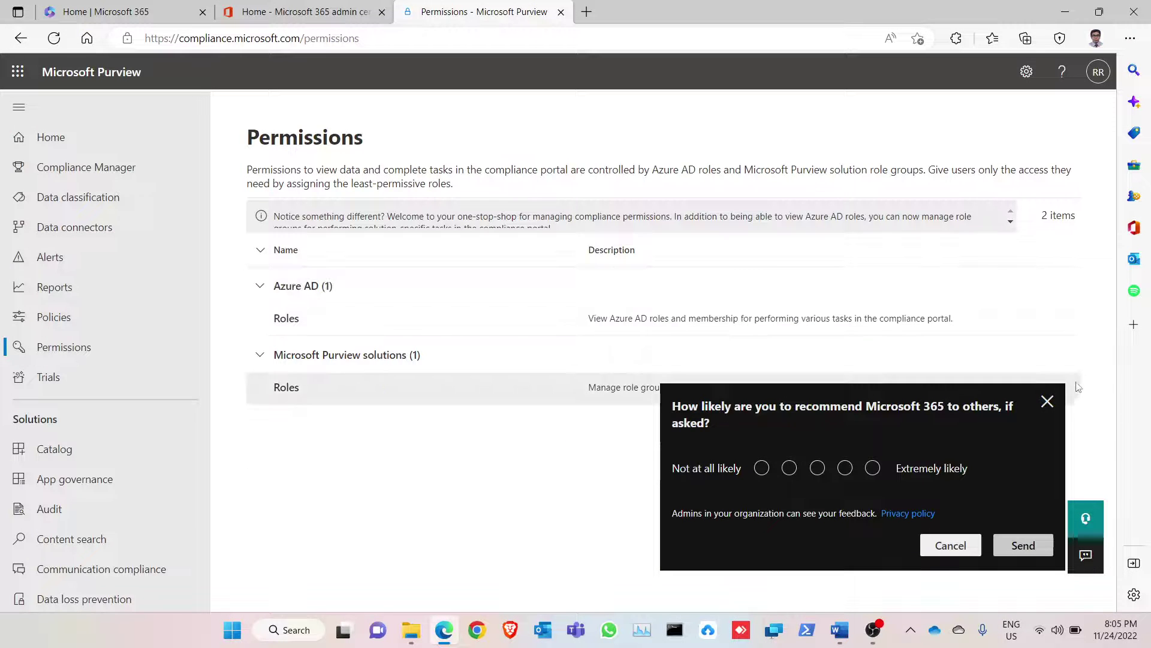
click(1048, 403)
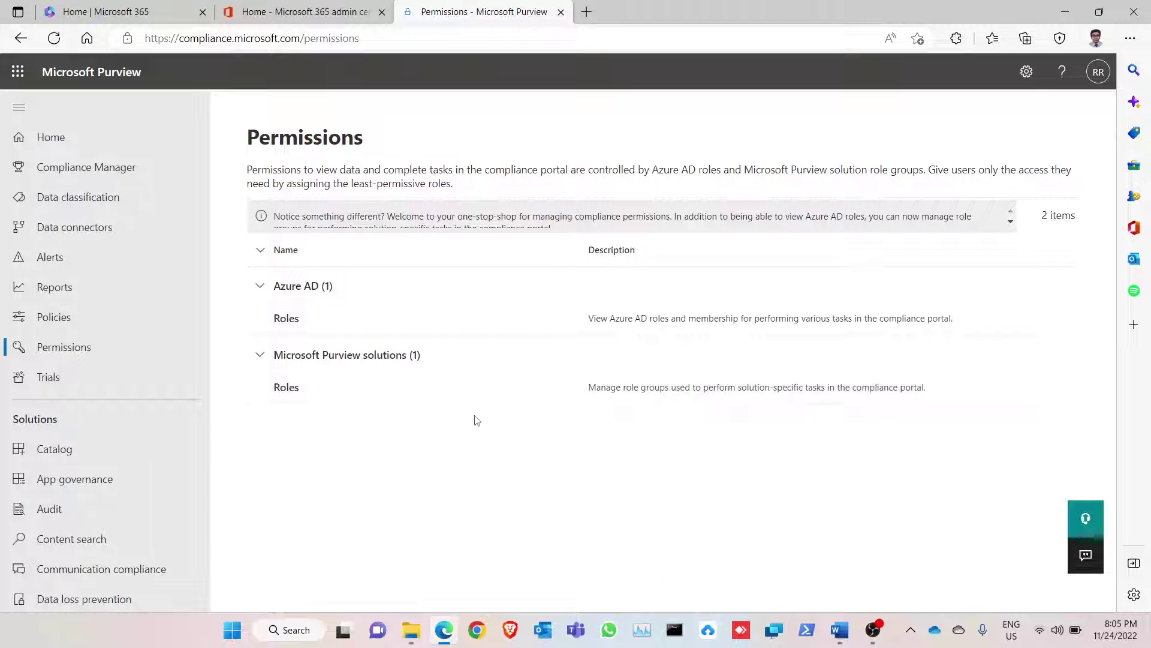
click(292, 393)
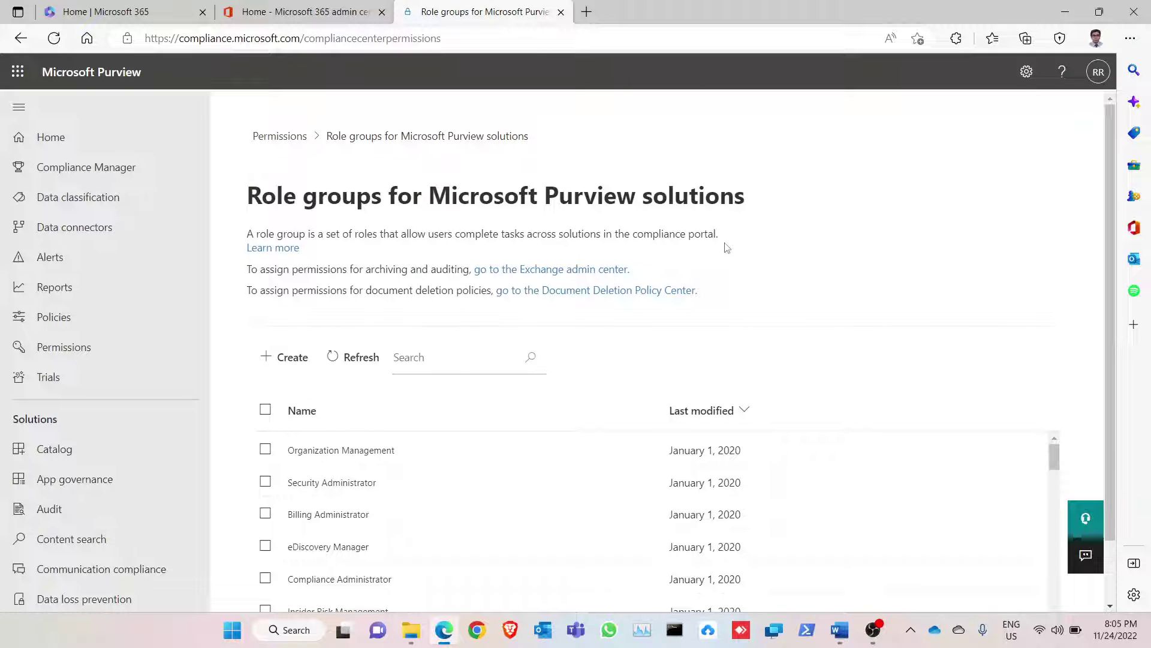
In the eDiscovery Manager role group, add the chosen user under eDiscovery Administrator and save.
click(335, 549)
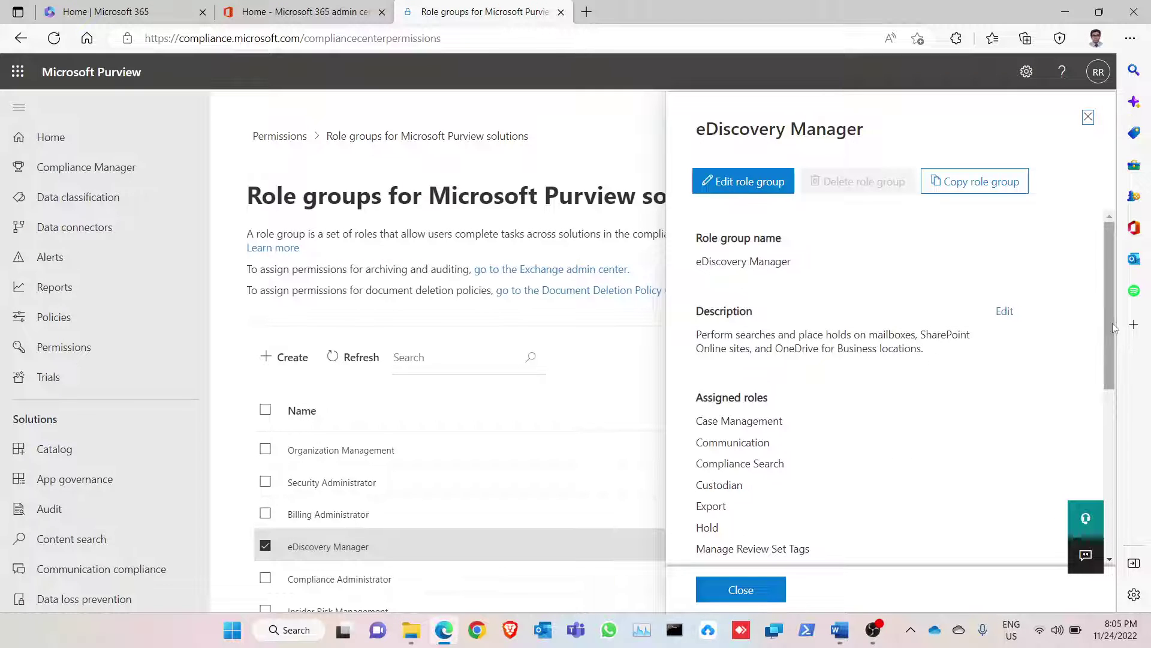
scroll(1069, 377, down, 2)
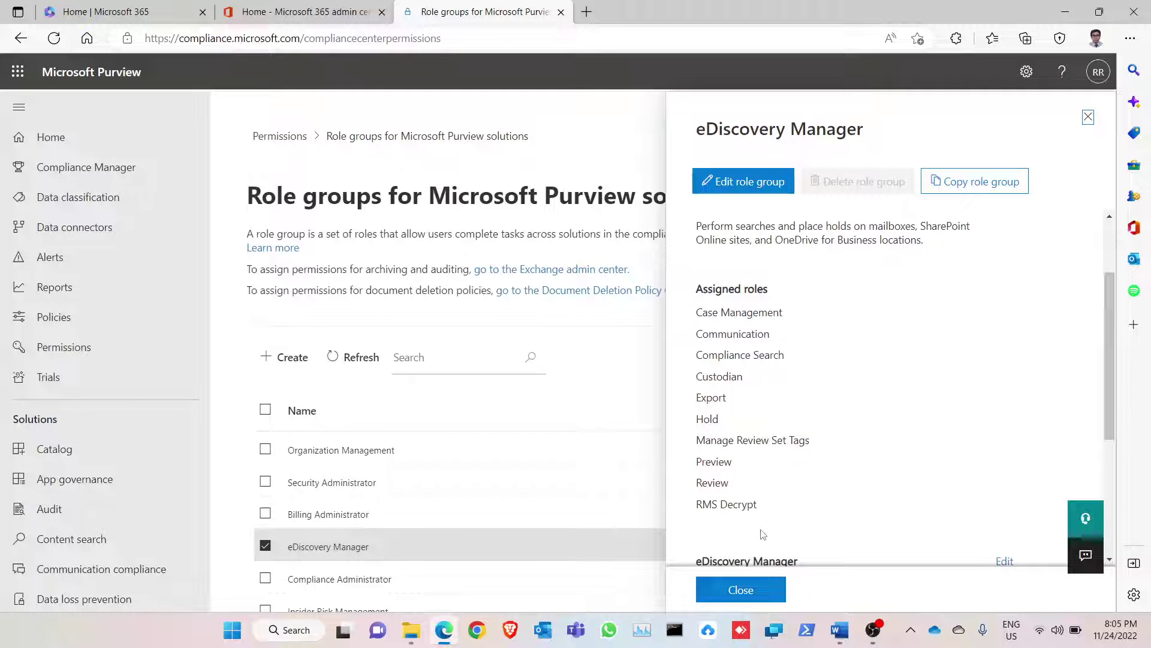
drag(1108, 370, 1102, 492)
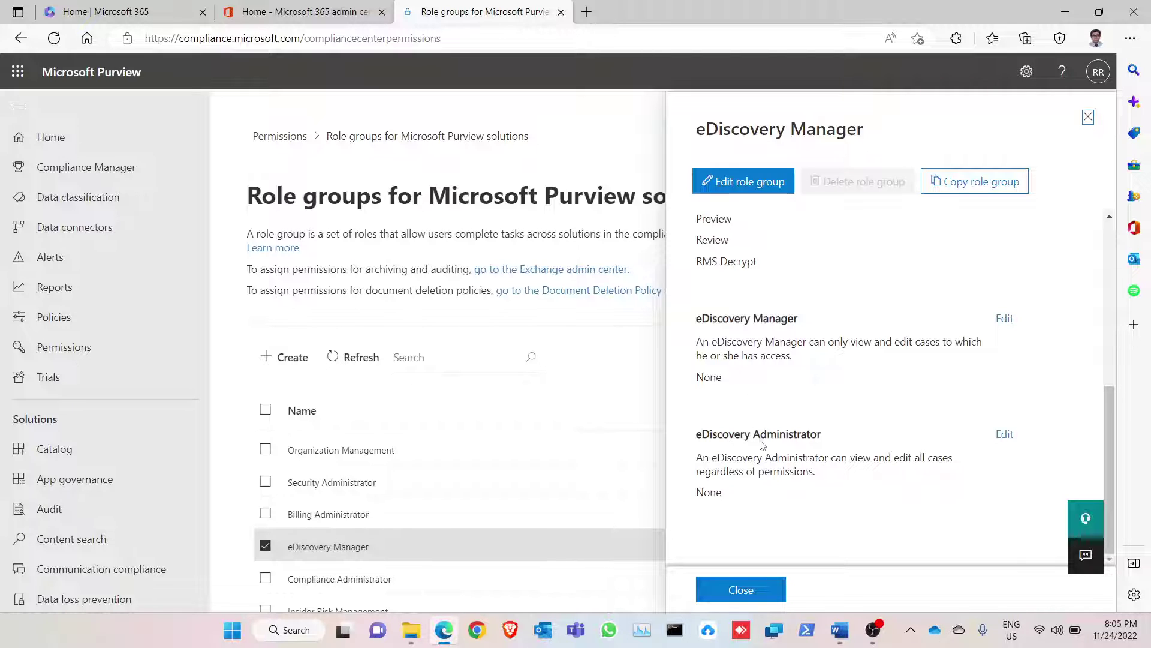
click(1005, 435)
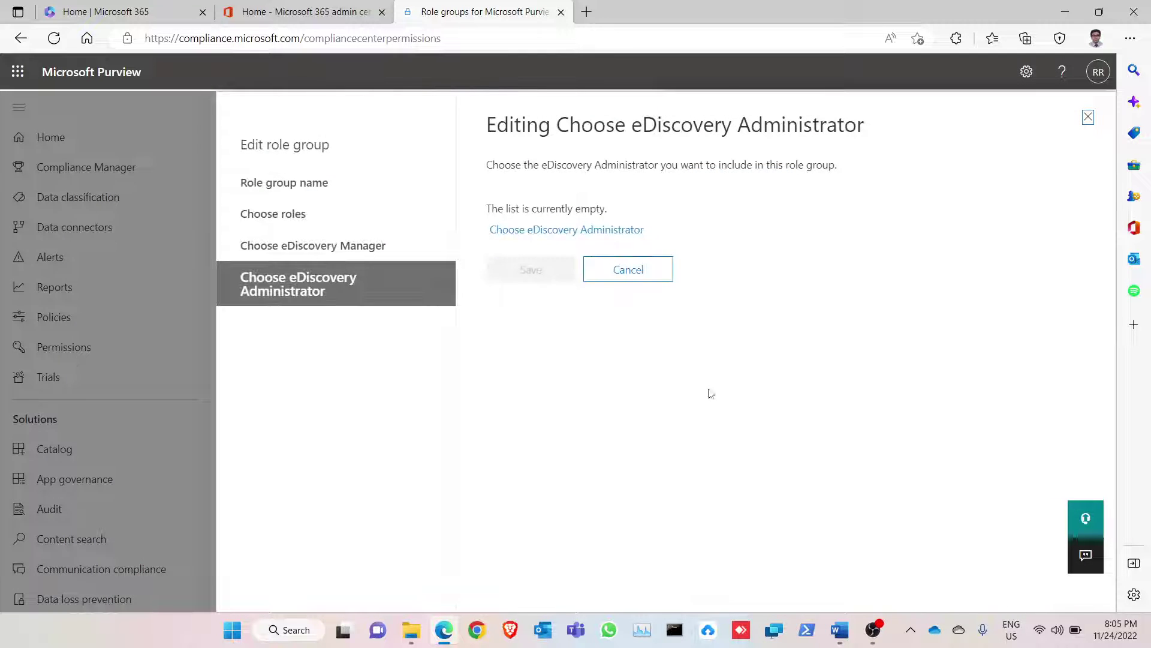
click(544, 234)
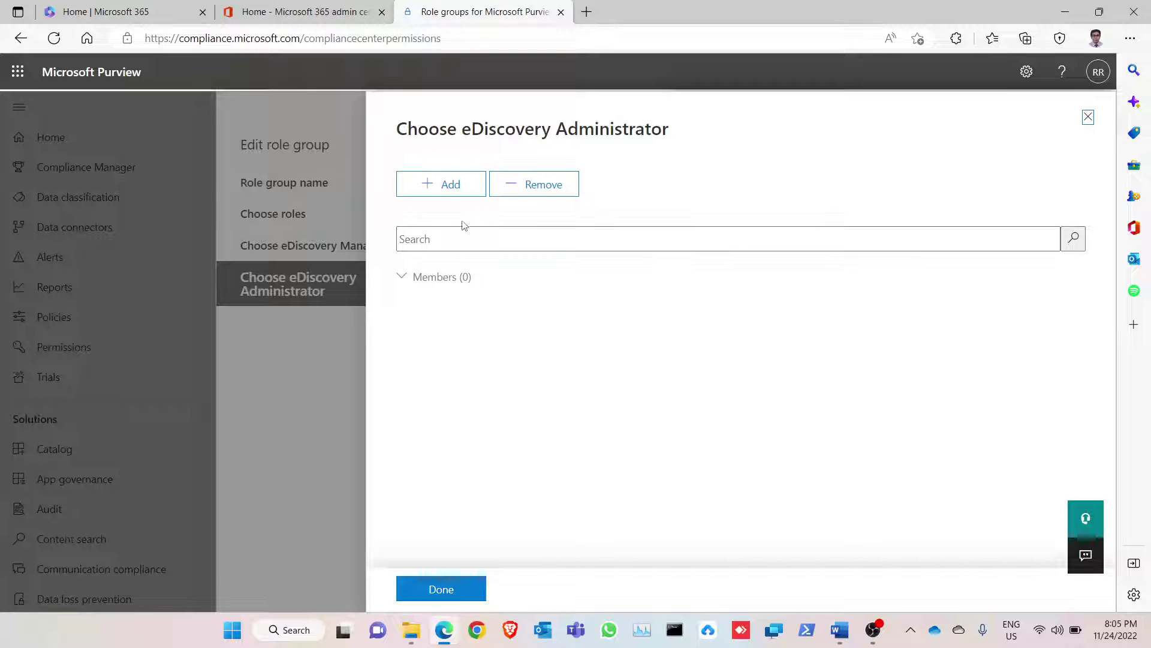
click(456, 192)
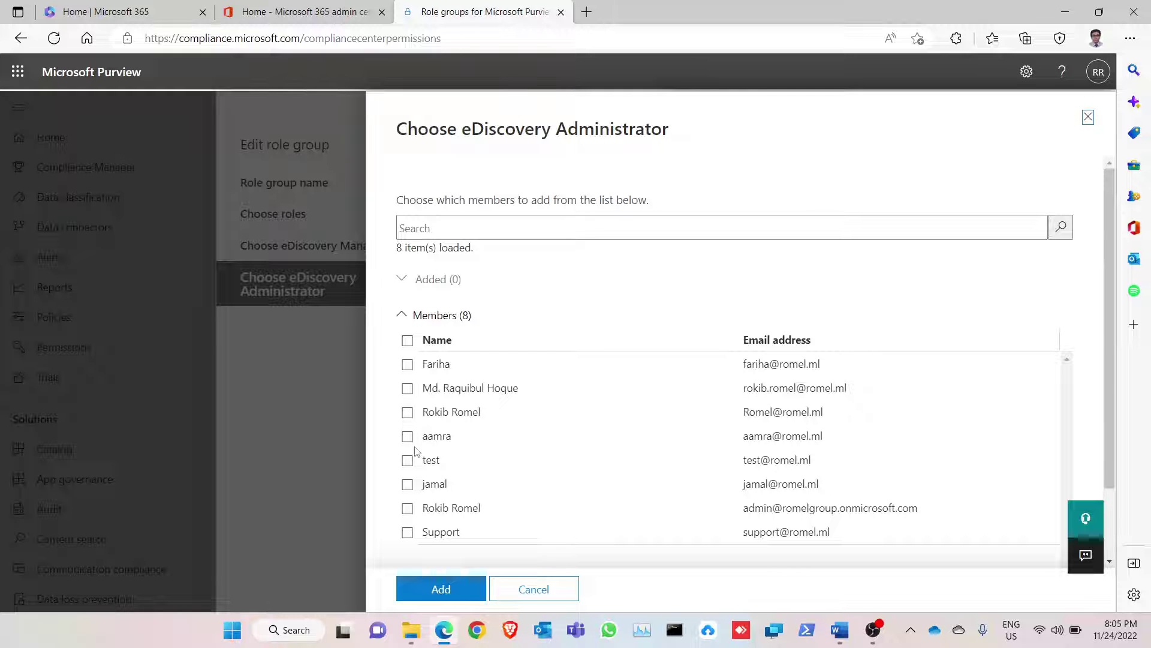
click(407, 413)
scroll(414, 420, down, 1)
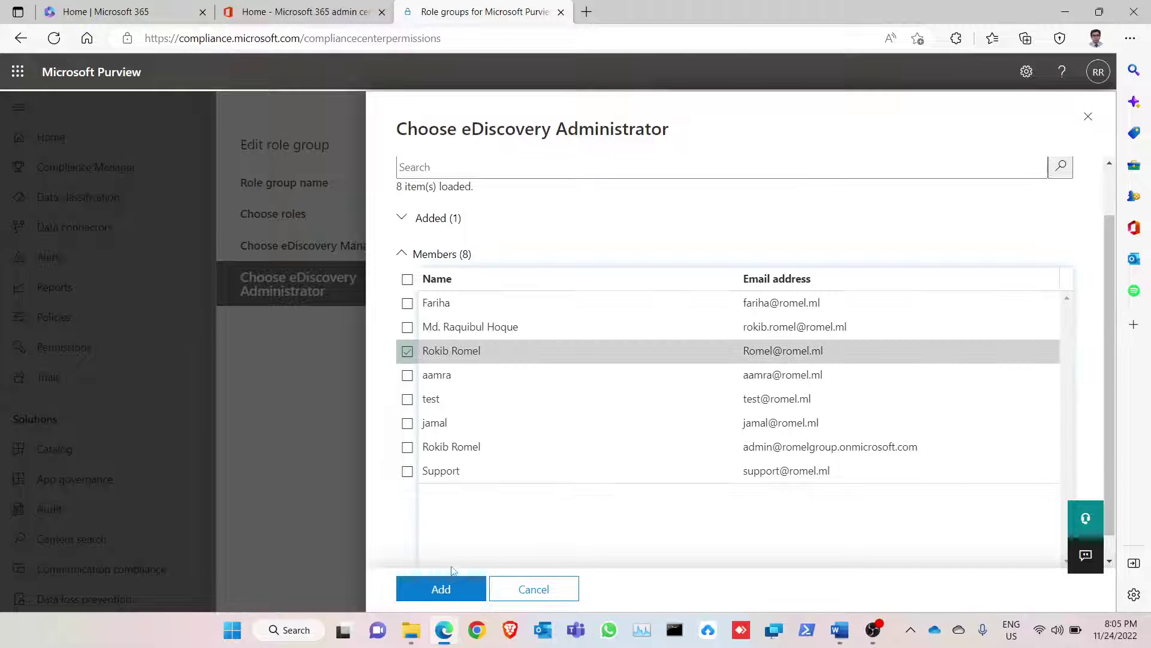
click(444, 591)
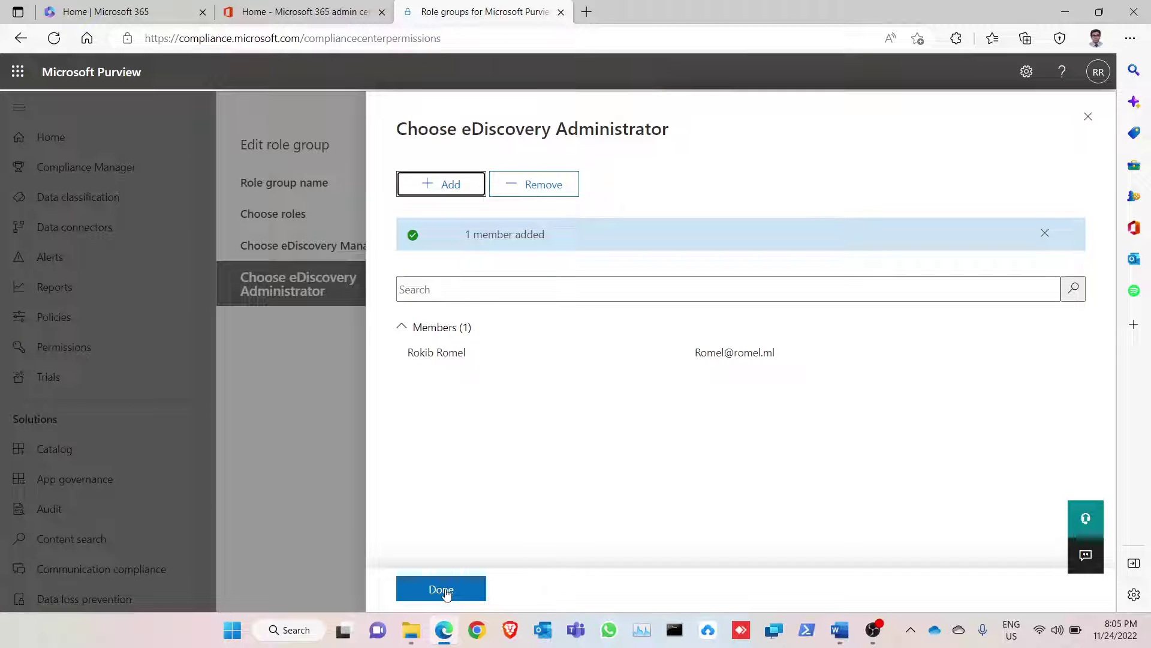
click(442, 590)
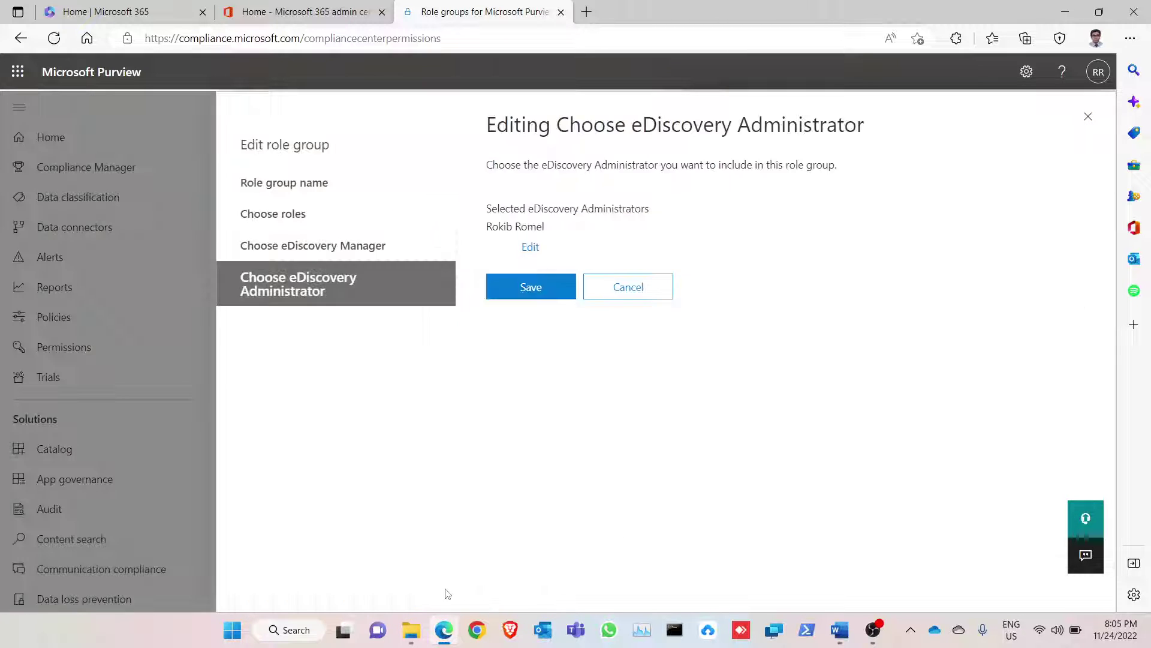
click(540, 292)
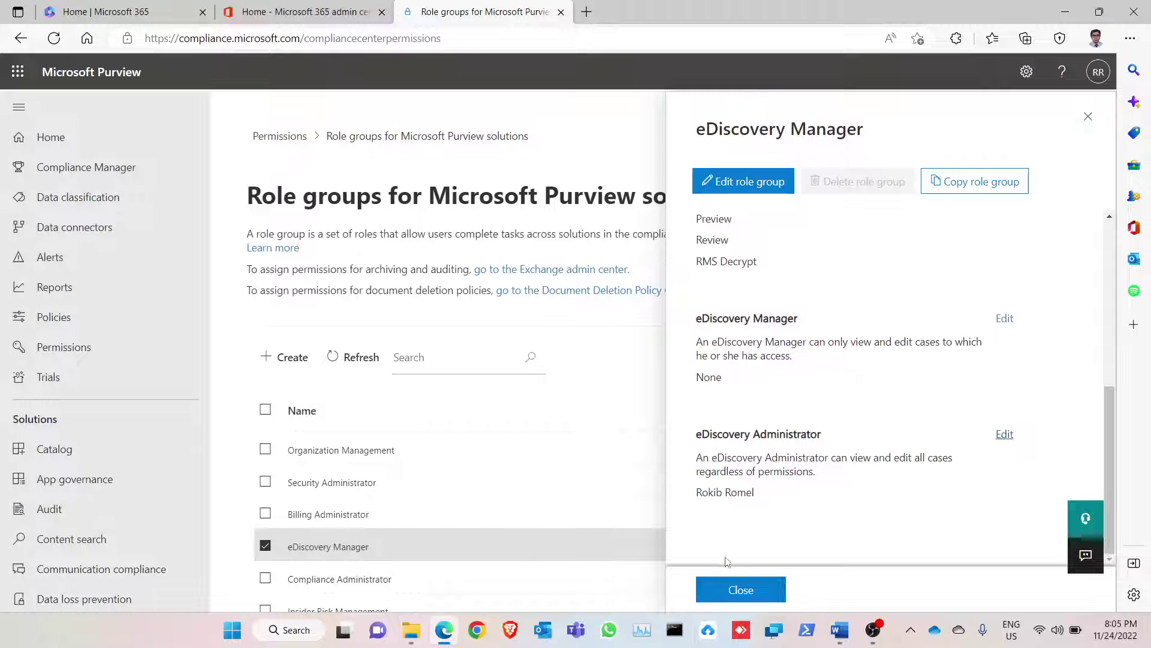
Close the role group details and expand eDiscovery in the left navigation.
click(755, 597)
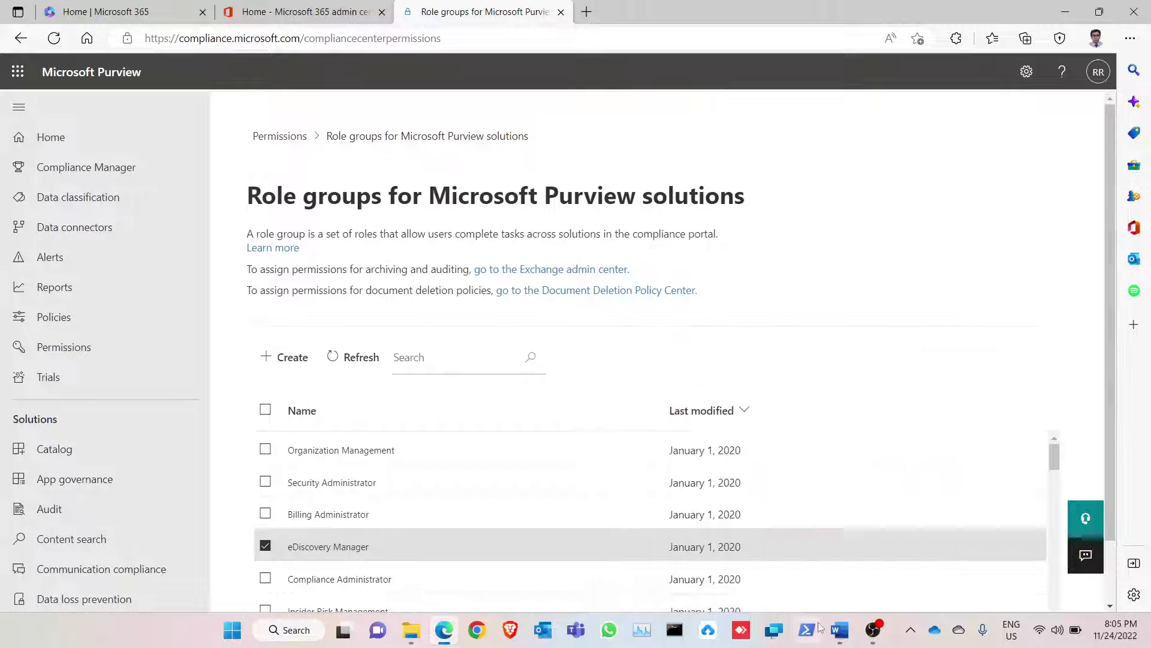
click(839, 629)
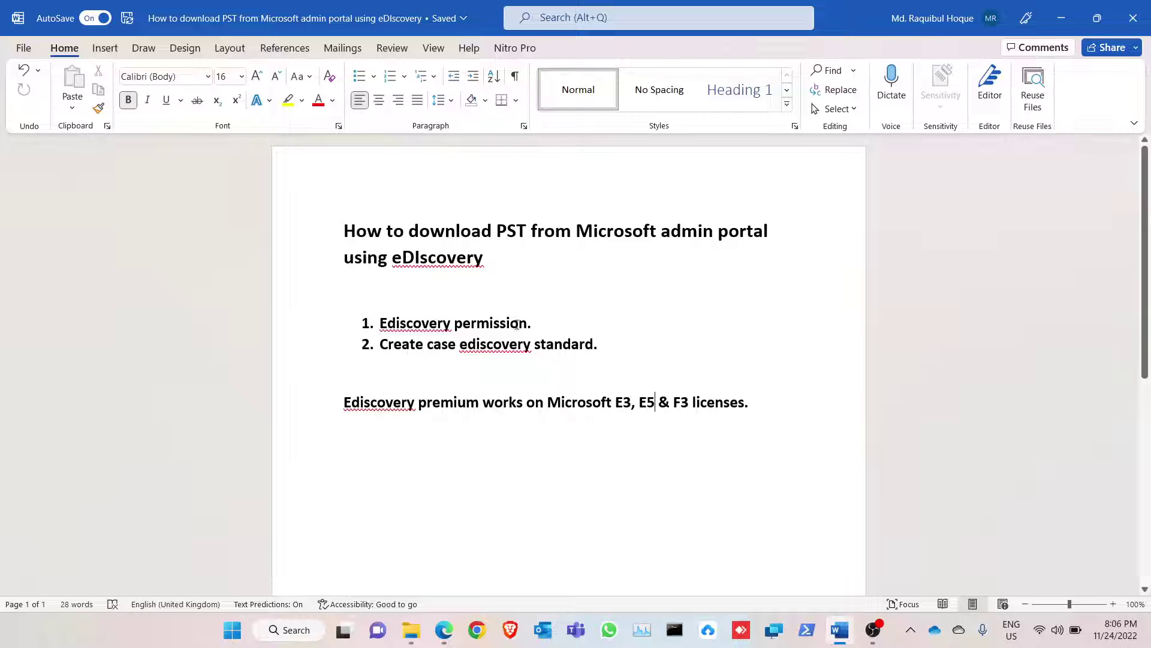
click(1061, 18)
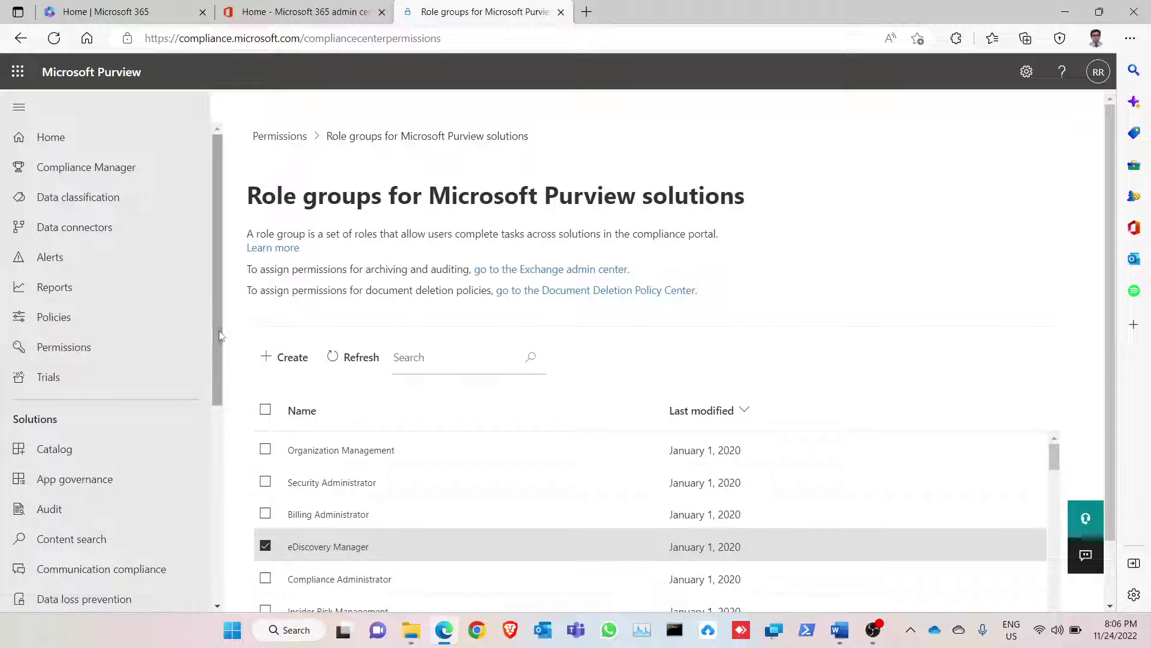
drag(215, 327, 217, 473)
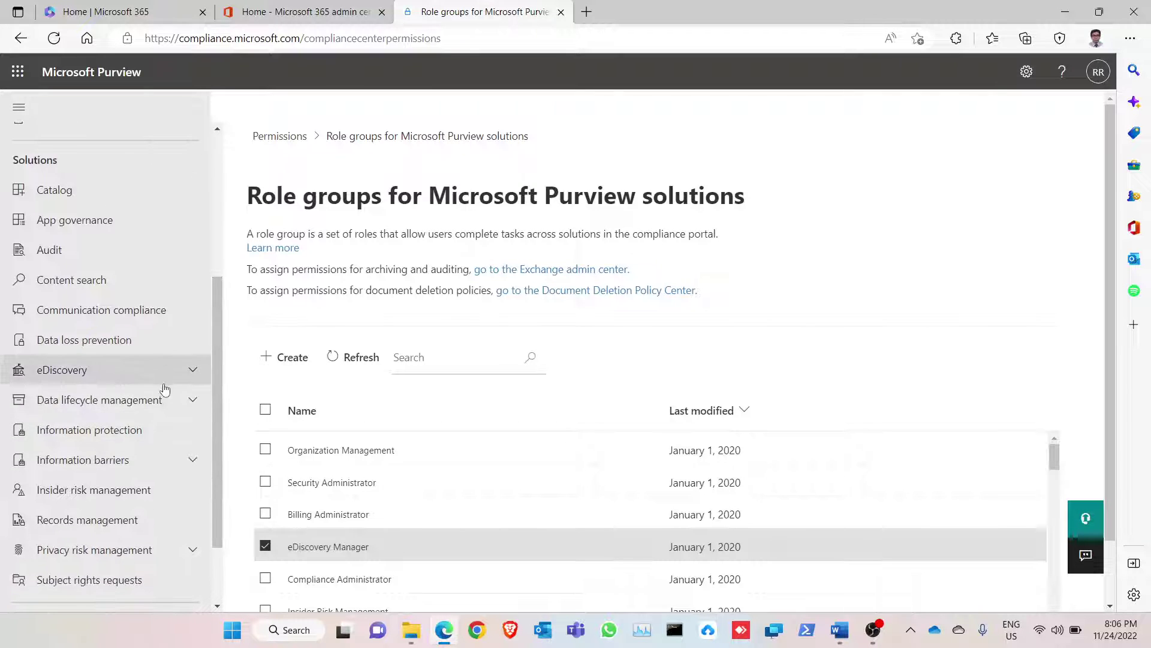
click(193, 370)
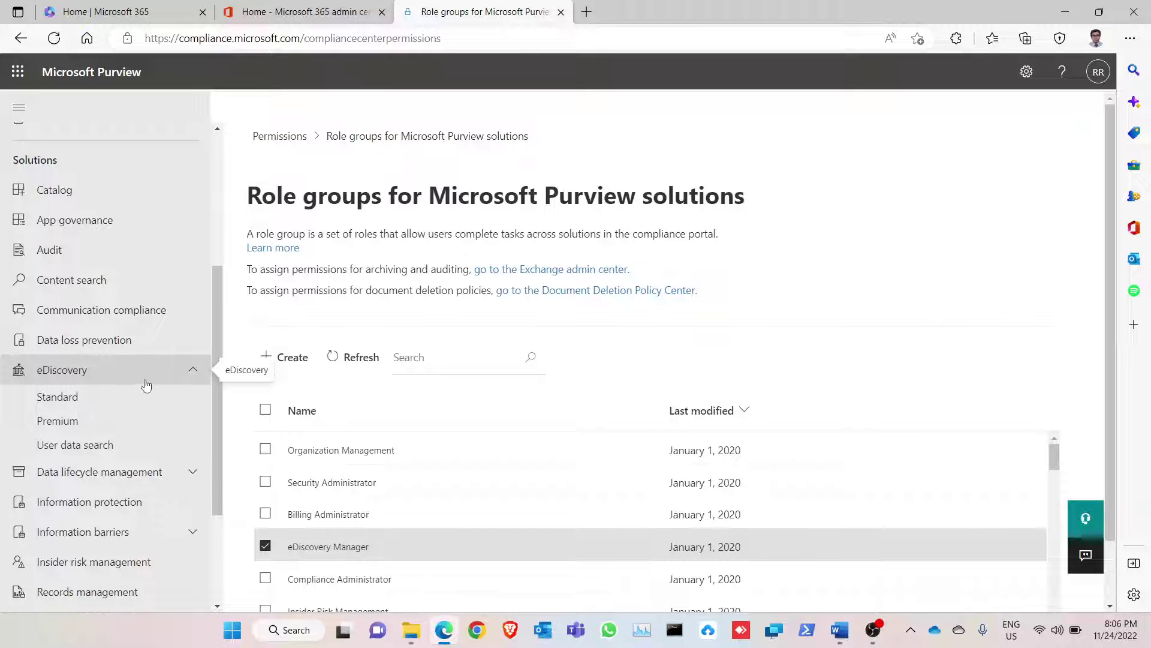
In eDiscovery (Standard), create and save a case named 'PST File'.
click(84, 401)
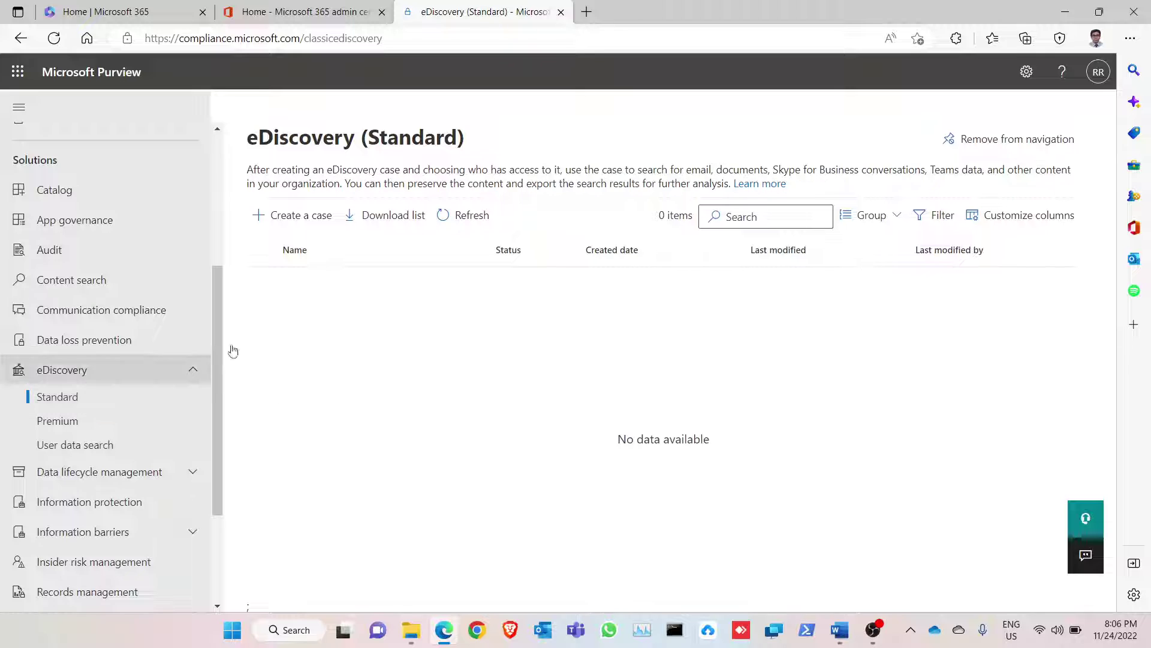
click(308, 221)
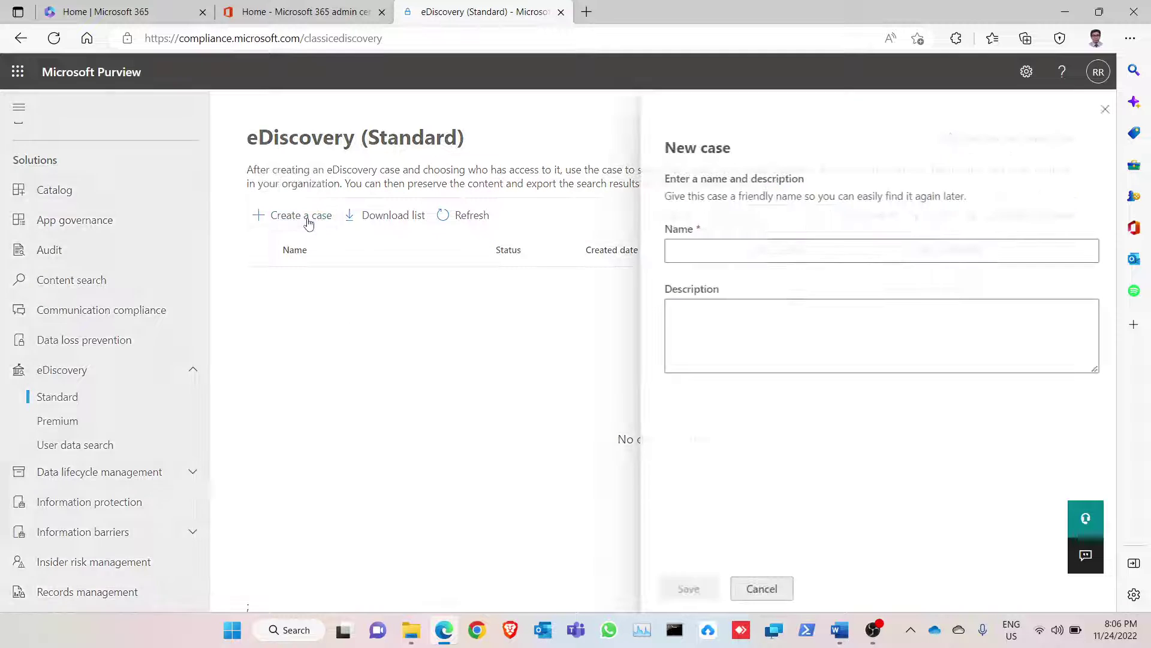
click(703, 256)
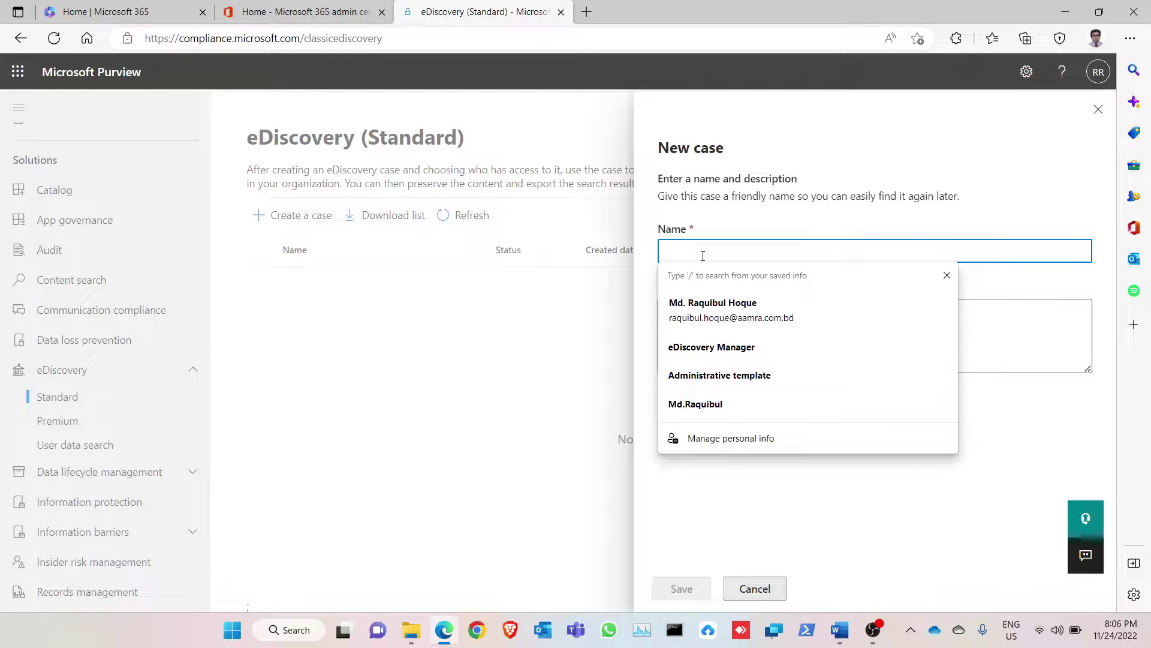
text(pst)
key(BackSpace)
key(BackSpace)
key(BackSpace)
text(PST)
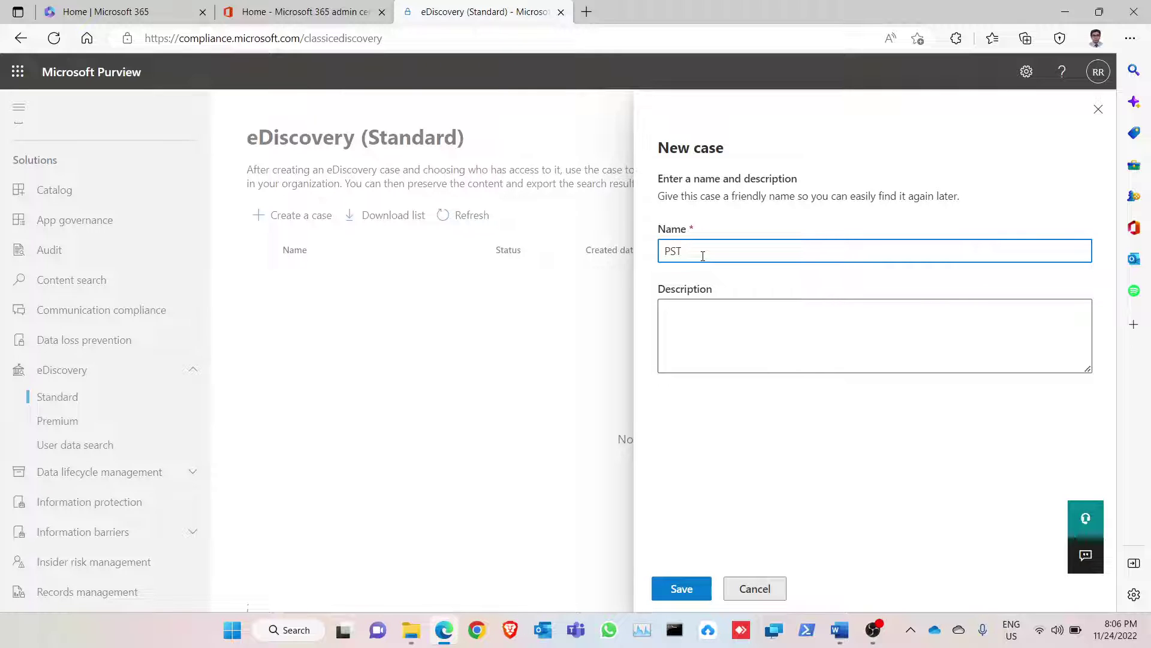
text( File)
click(728, 320)
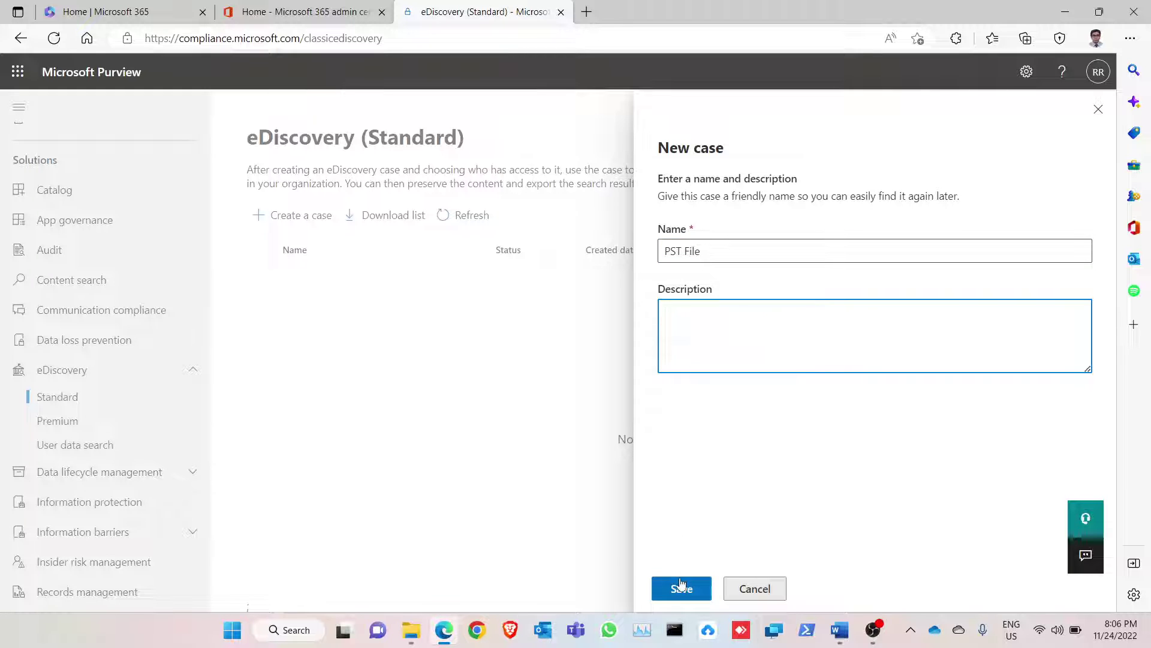
click(684, 589)
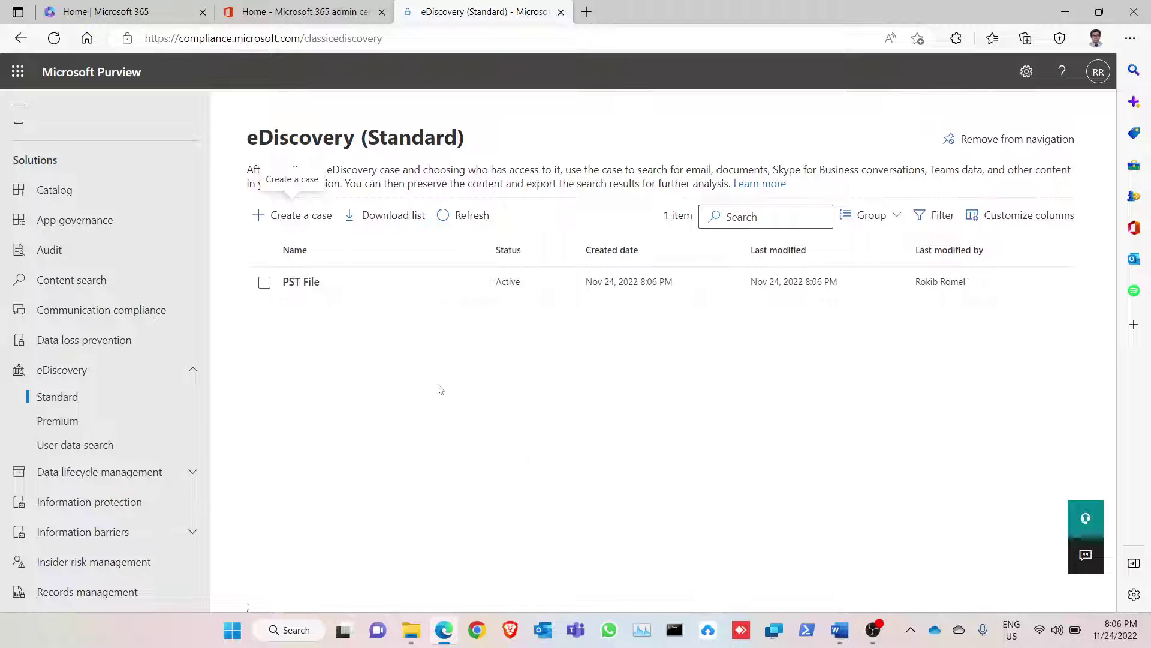
In the PST File case, start a new search named 'PST Export'.
click(306, 281)
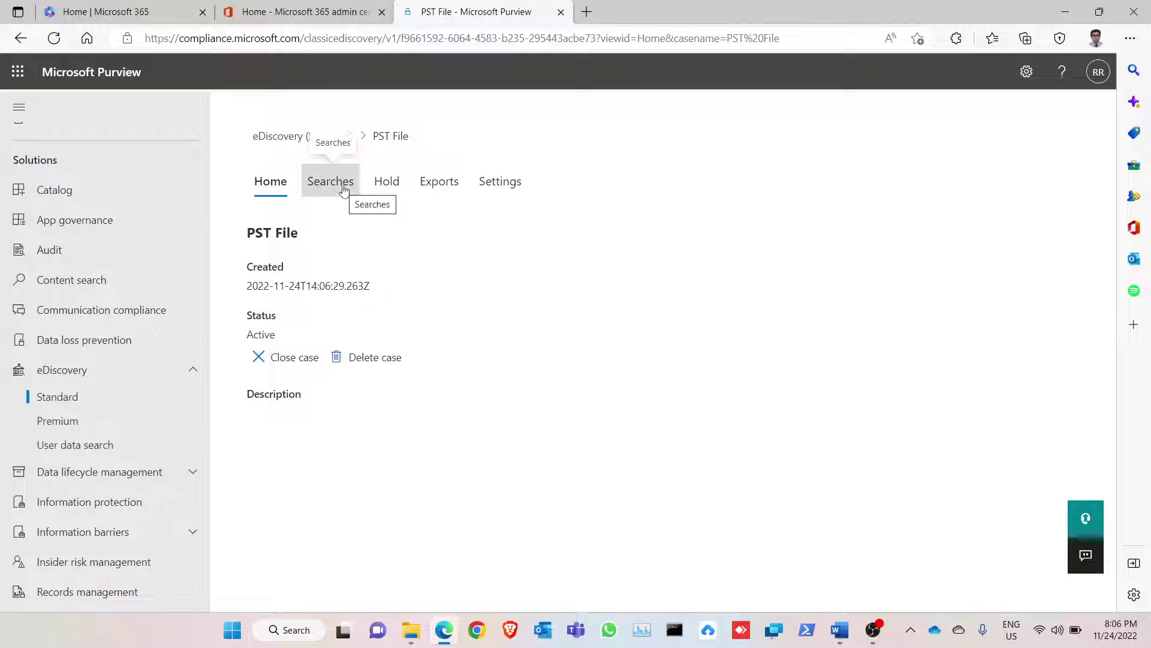
click(334, 182)
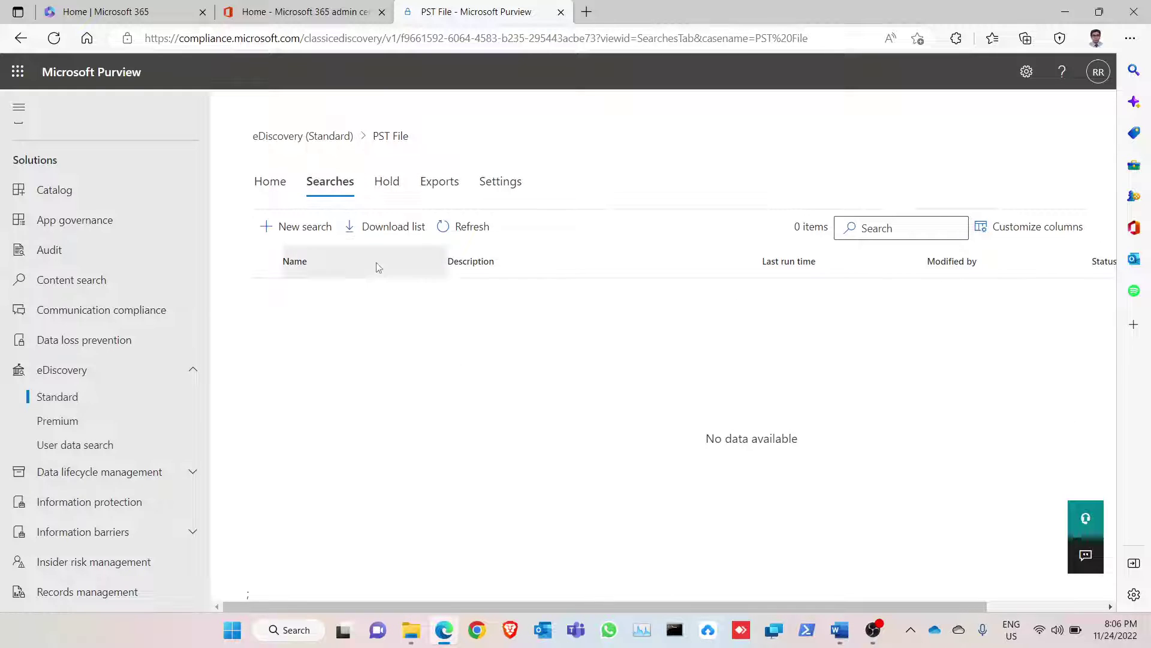
click(307, 239)
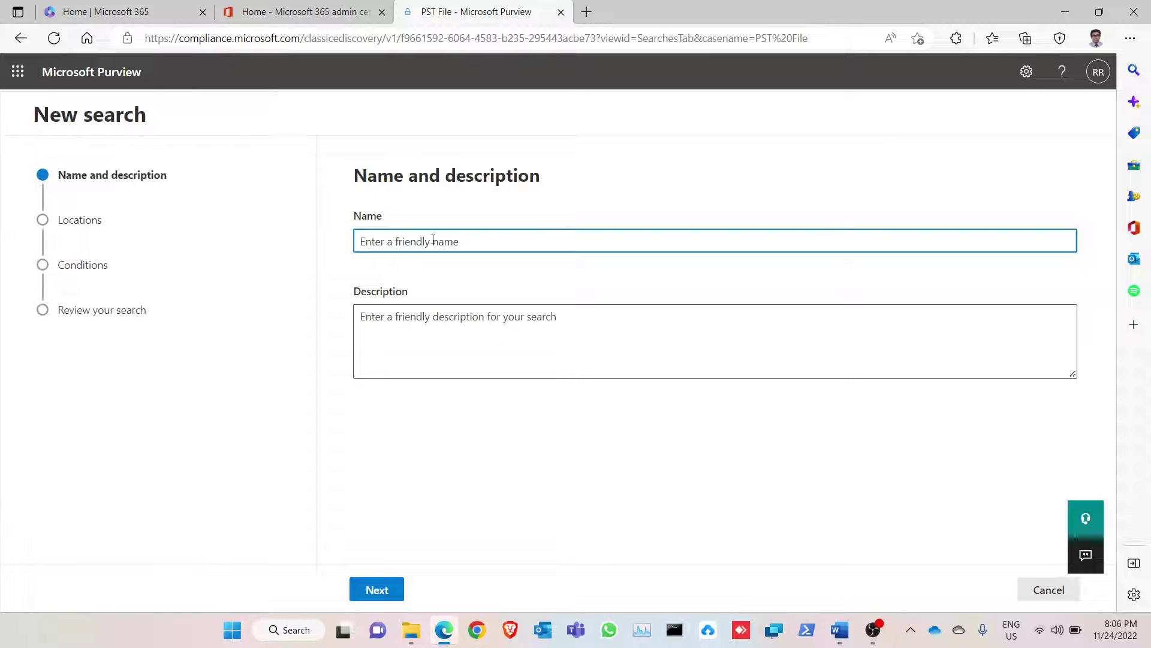
text(PST Export)
click(437, 318)
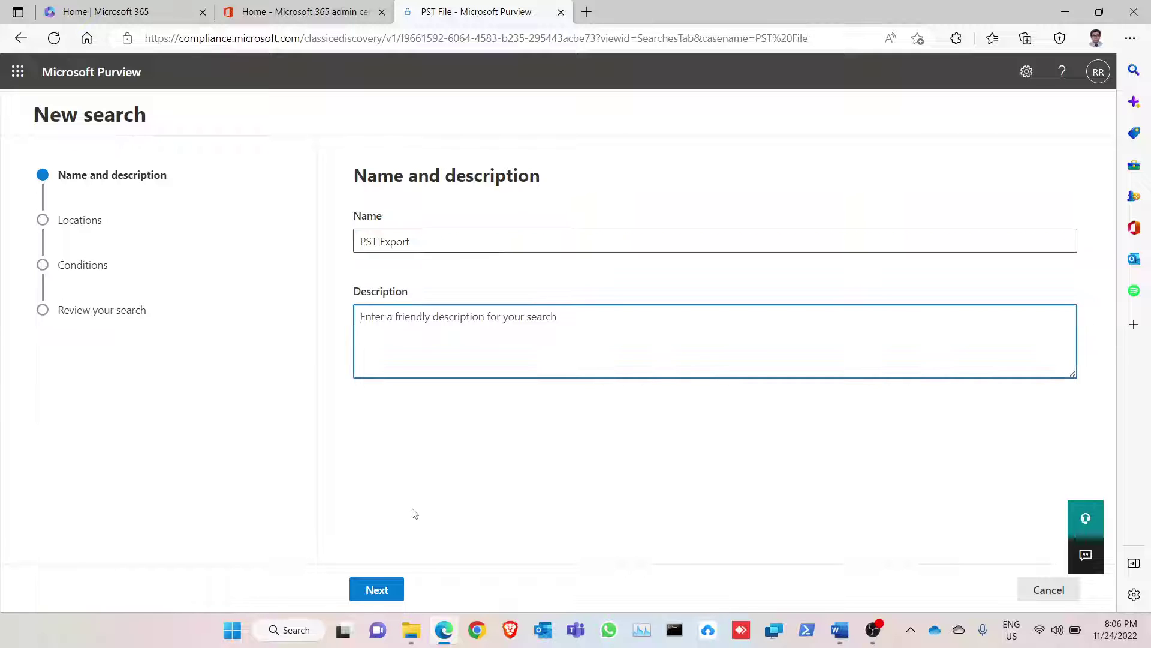
click(379, 590)
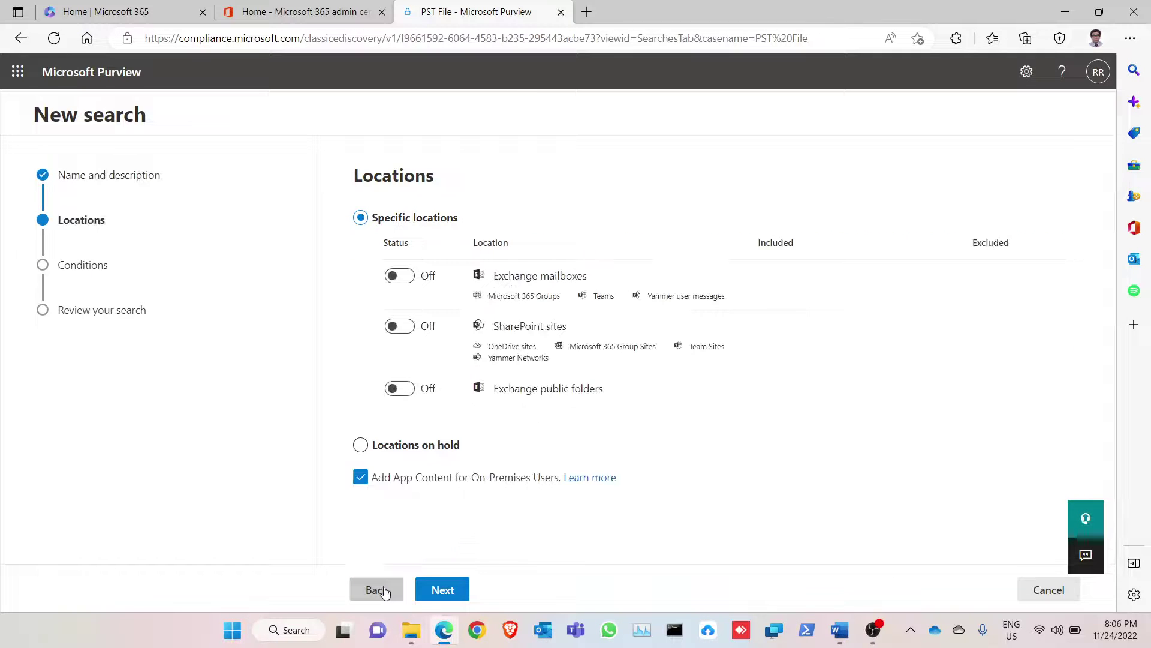
Limit the search to one user's Exchange mailbox, skip the conditions, and submit it.
click(403, 276)
click(851, 293)
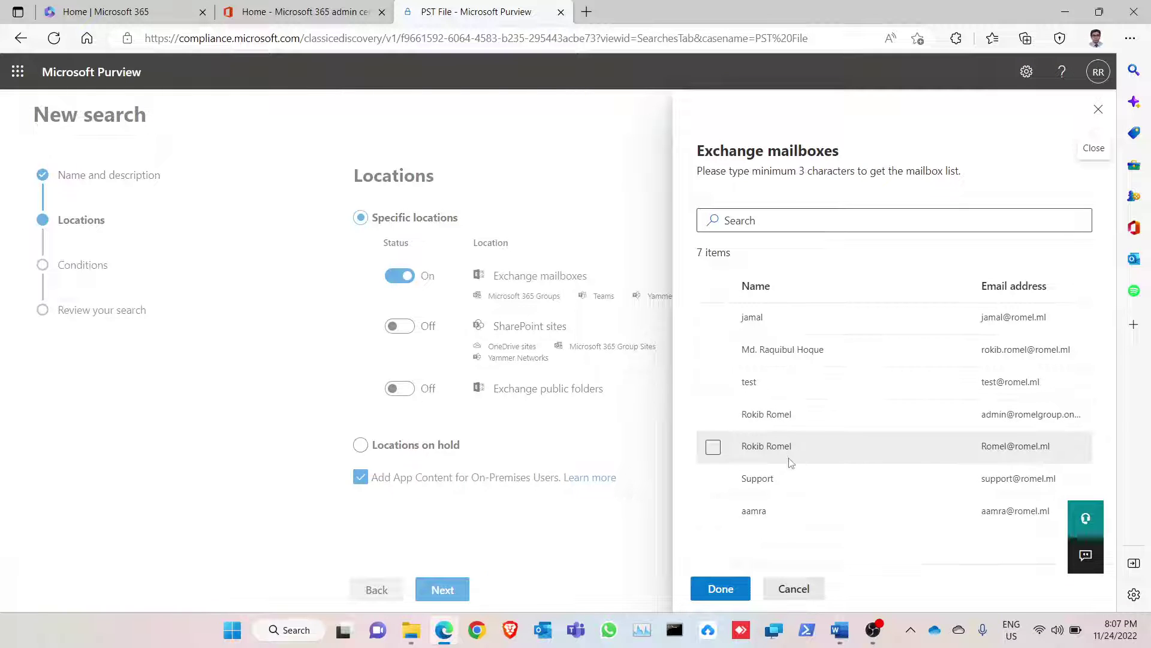
click(713, 447)
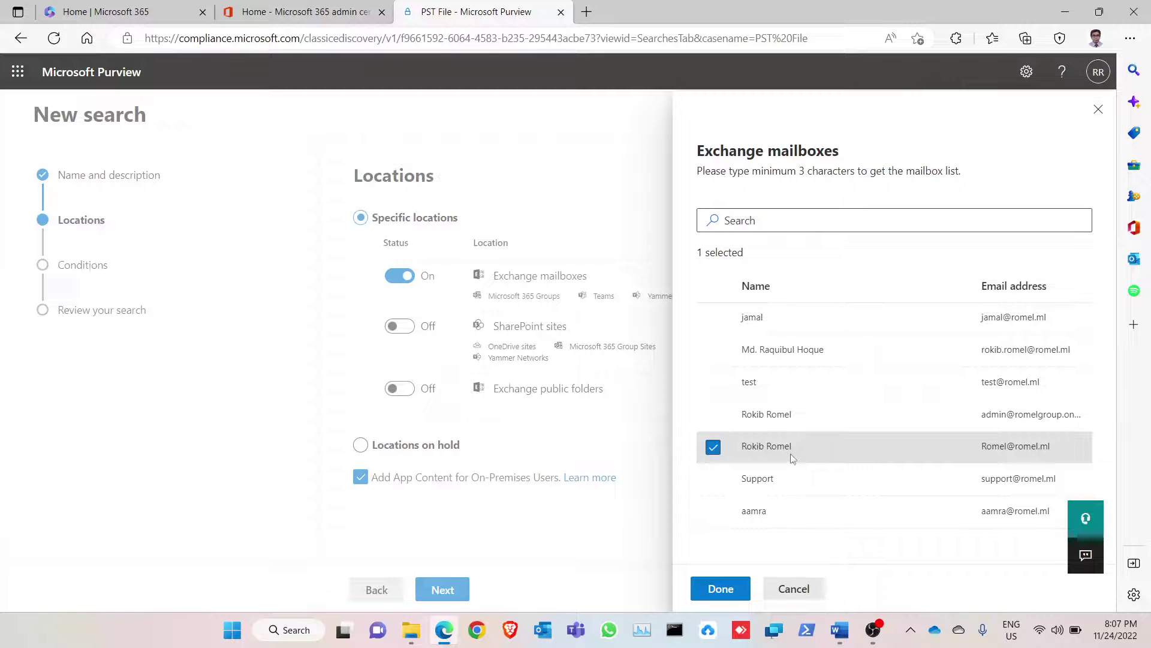
click(721, 588)
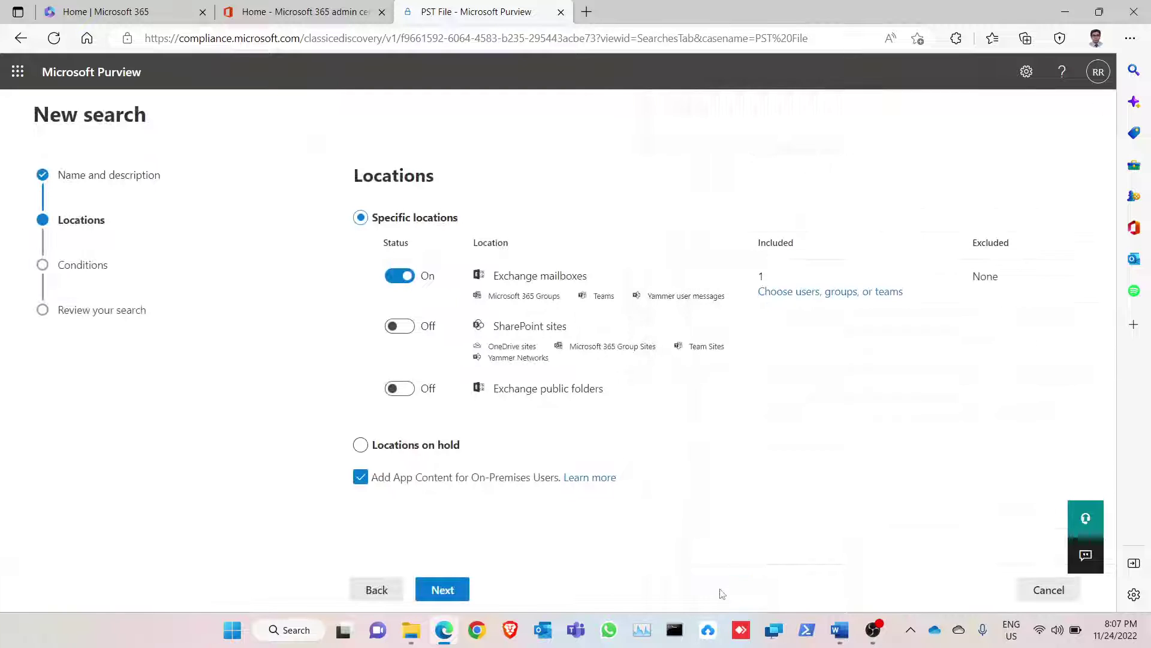
click(453, 592)
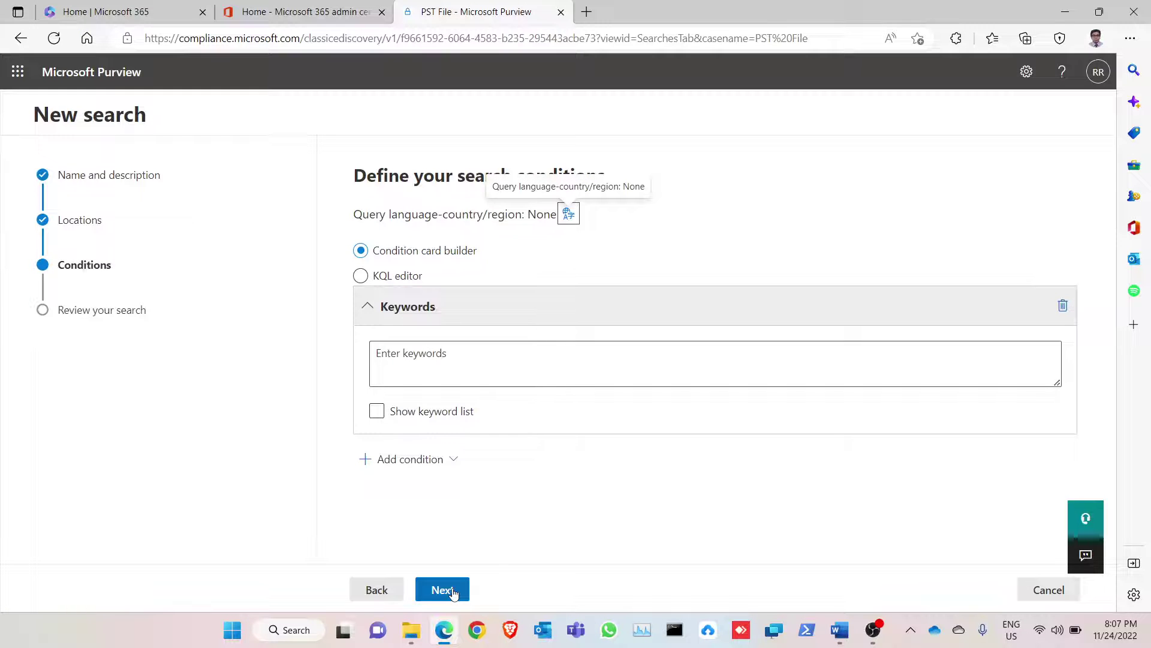
click(452, 592)
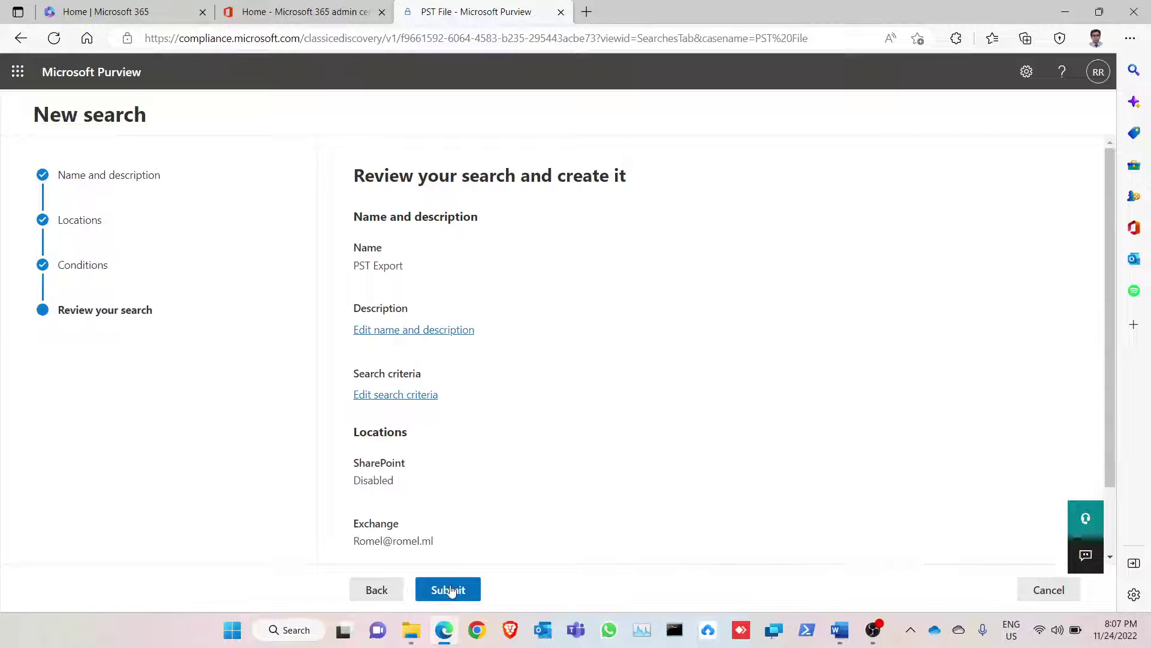
drag(1108, 366, 1102, 444)
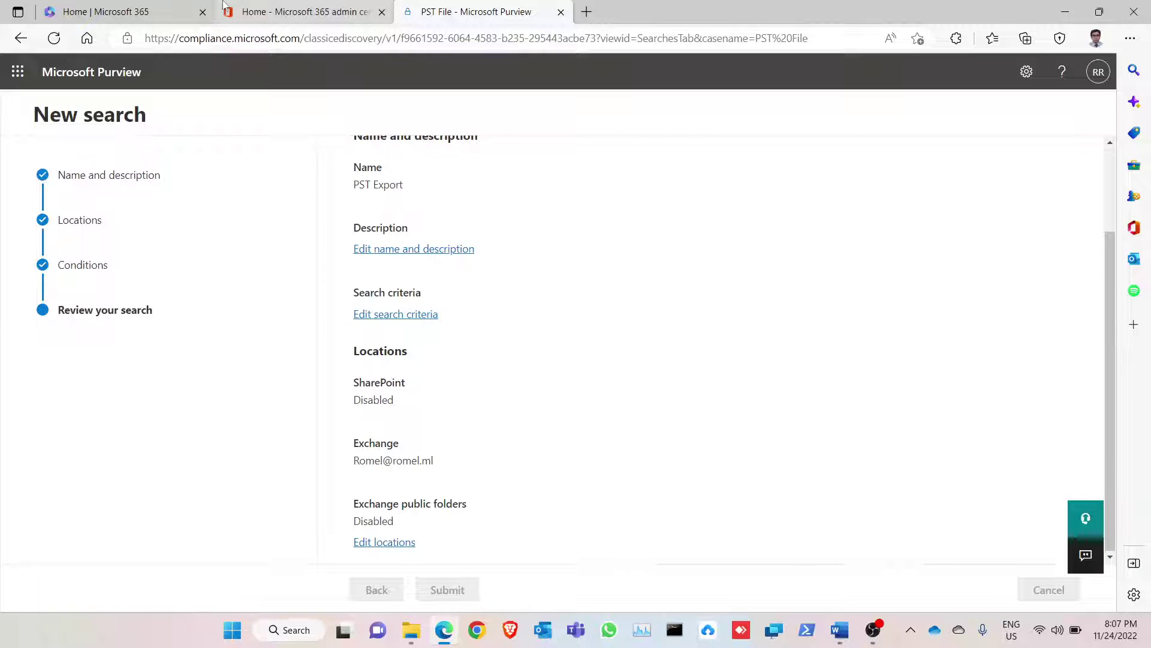
click(102, 12)
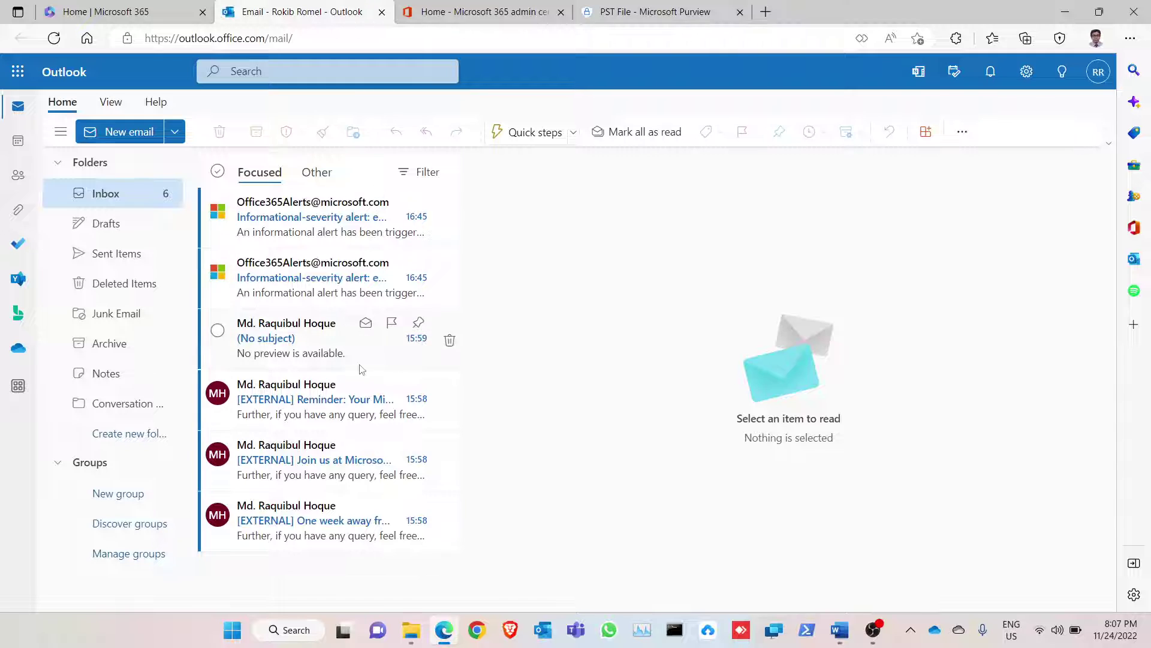
Finish the search wizard and refresh the searches list repeatedly to track PST Export's status.
click(654, 9)
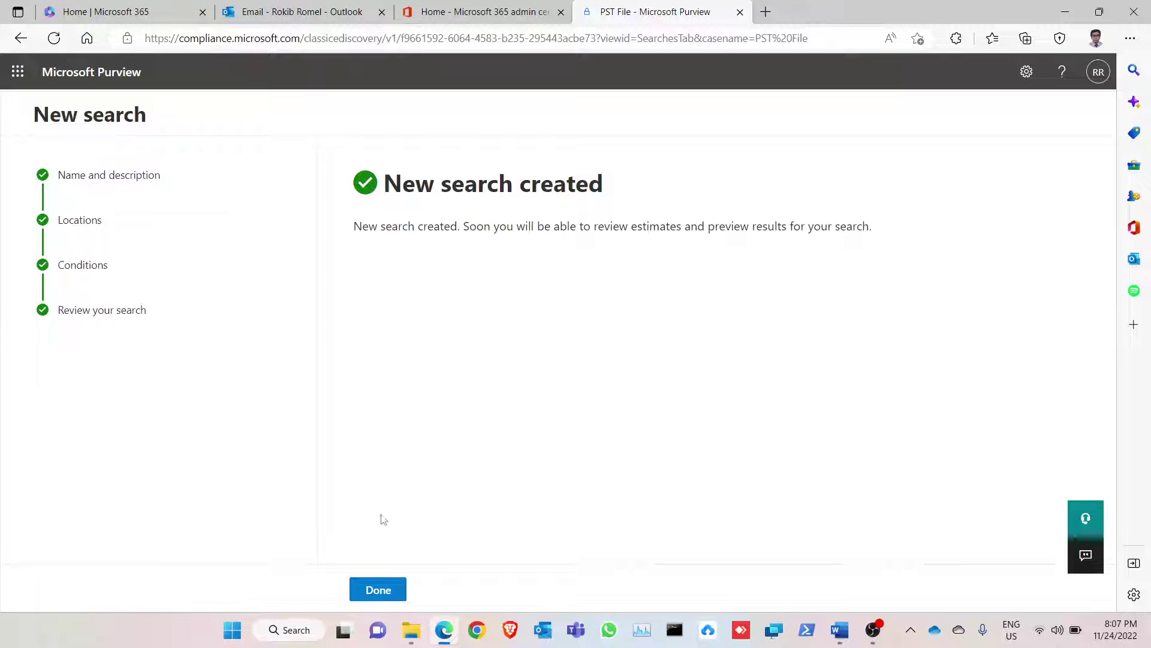
click(370, 587)
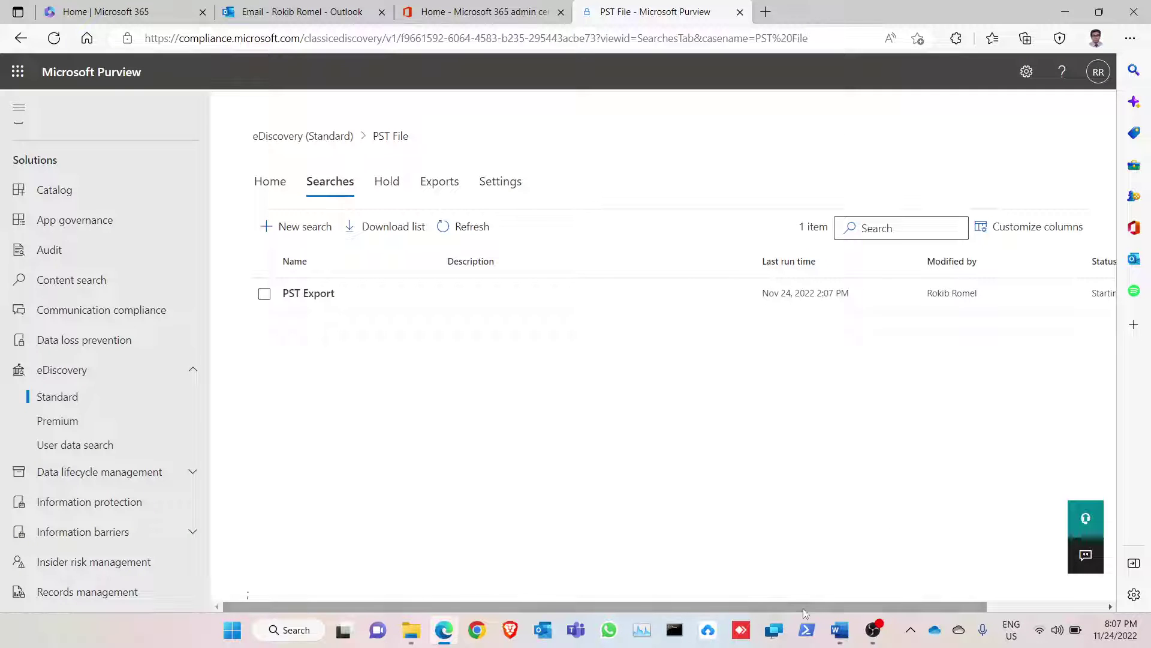
drag(804, 608, 888, 608)
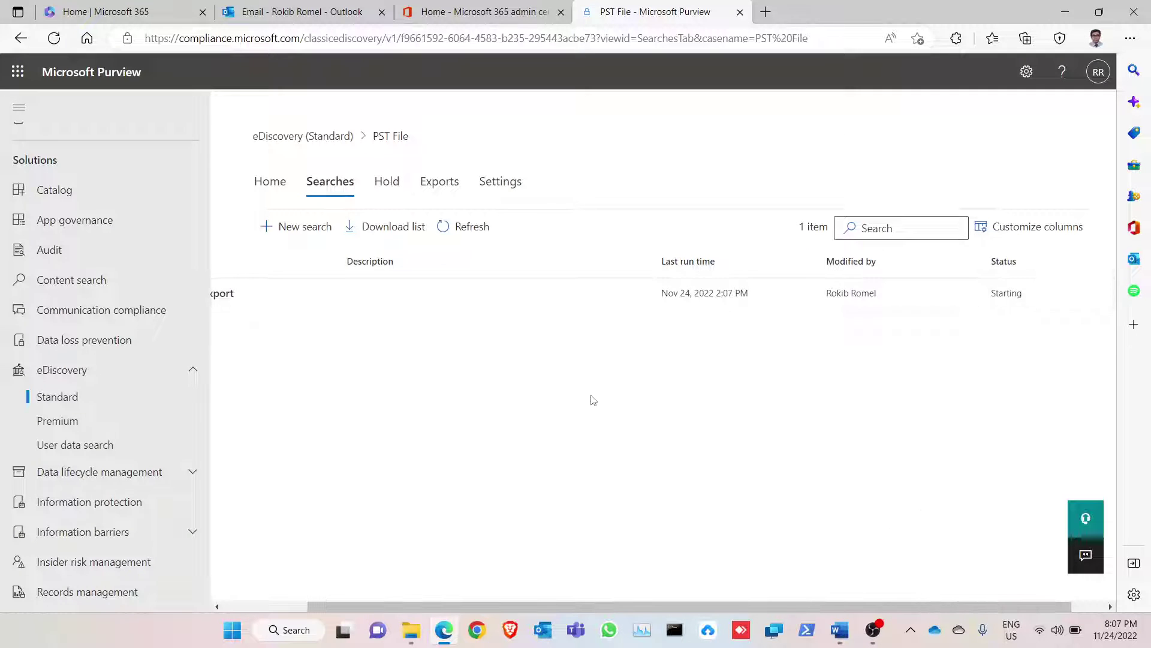
click(466, 237)
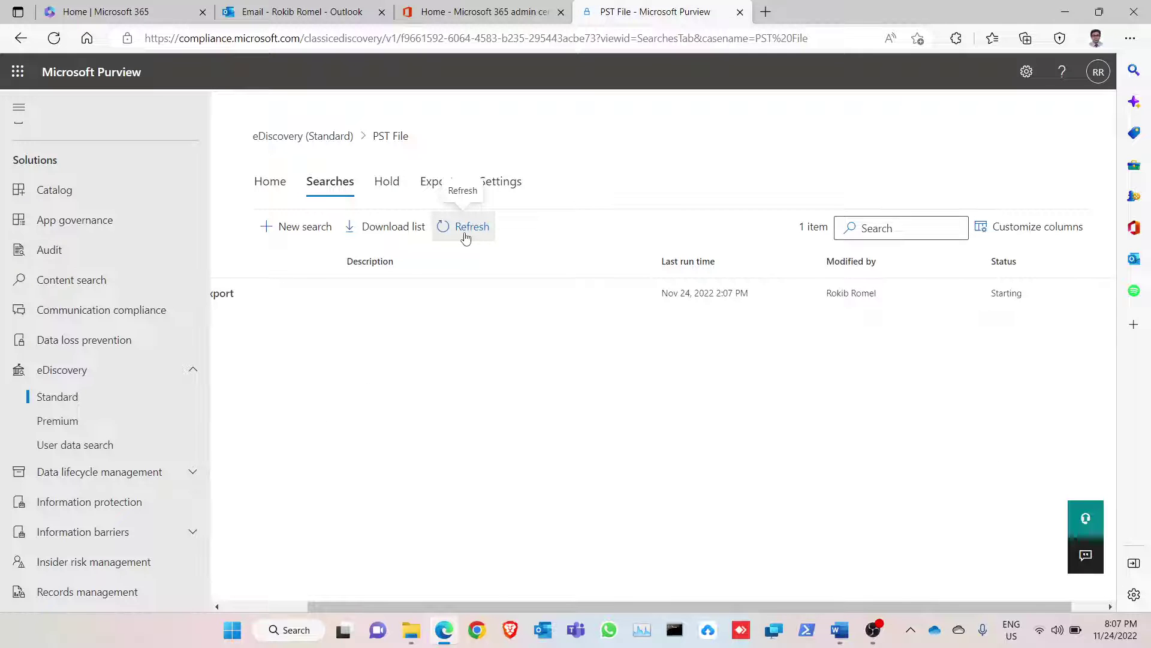
click(466, 236)
click(466, 236)
click(466, 236)
click(466, 236)
click(466, 236)
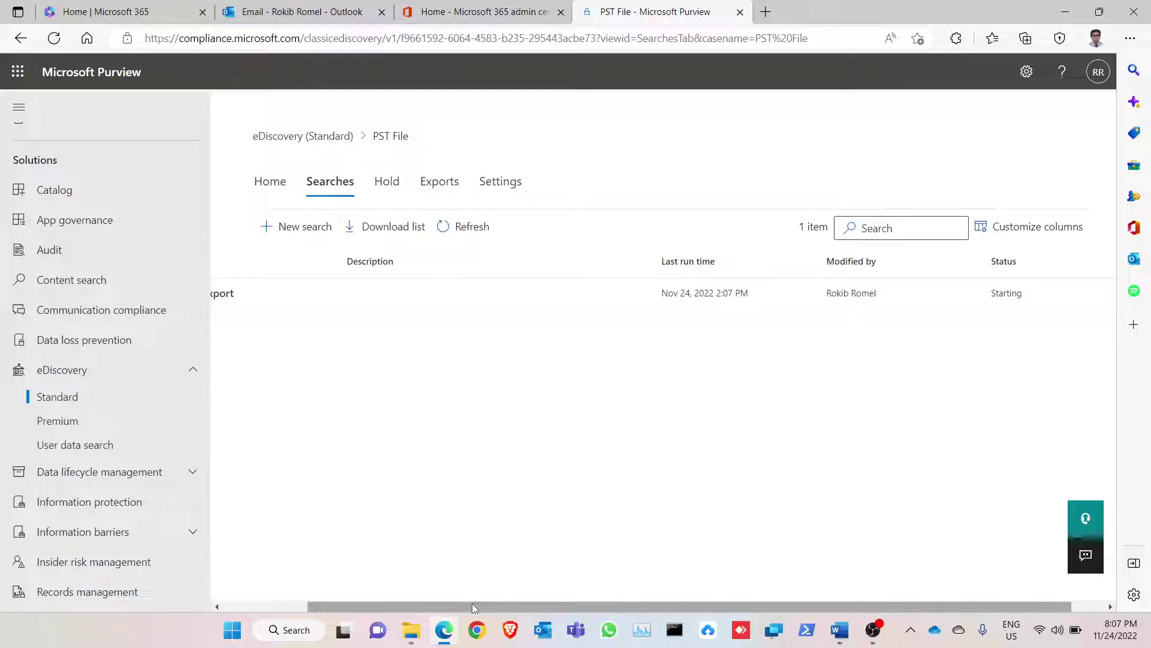
drag(472, 604, 437, 602)
Once PST Export shows Completed, open its summary: 38 items, 9.61 MB, 1 mailbox.
click(264, 293)
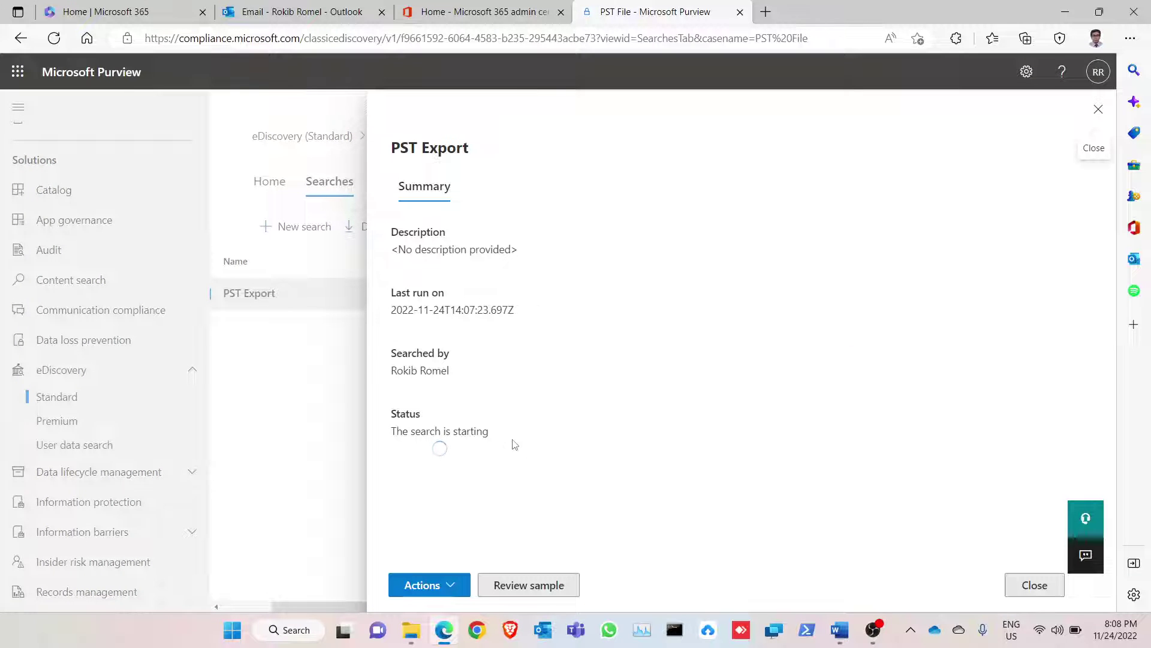
click(1098, 109)
click(303, 11)
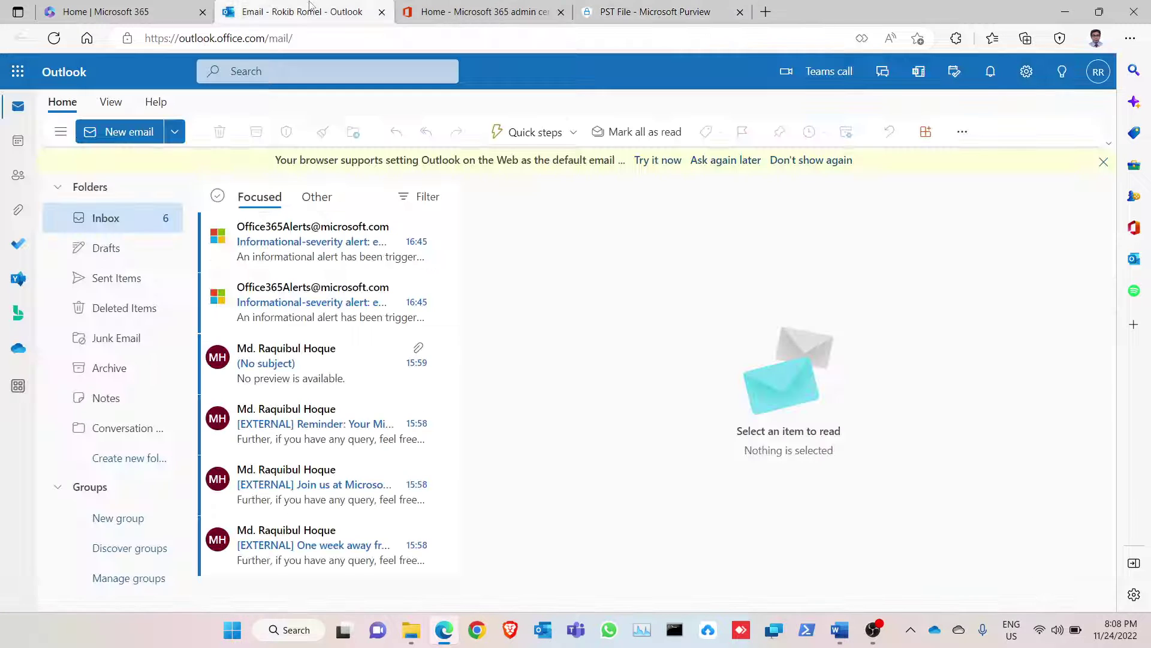
click(681, 11)
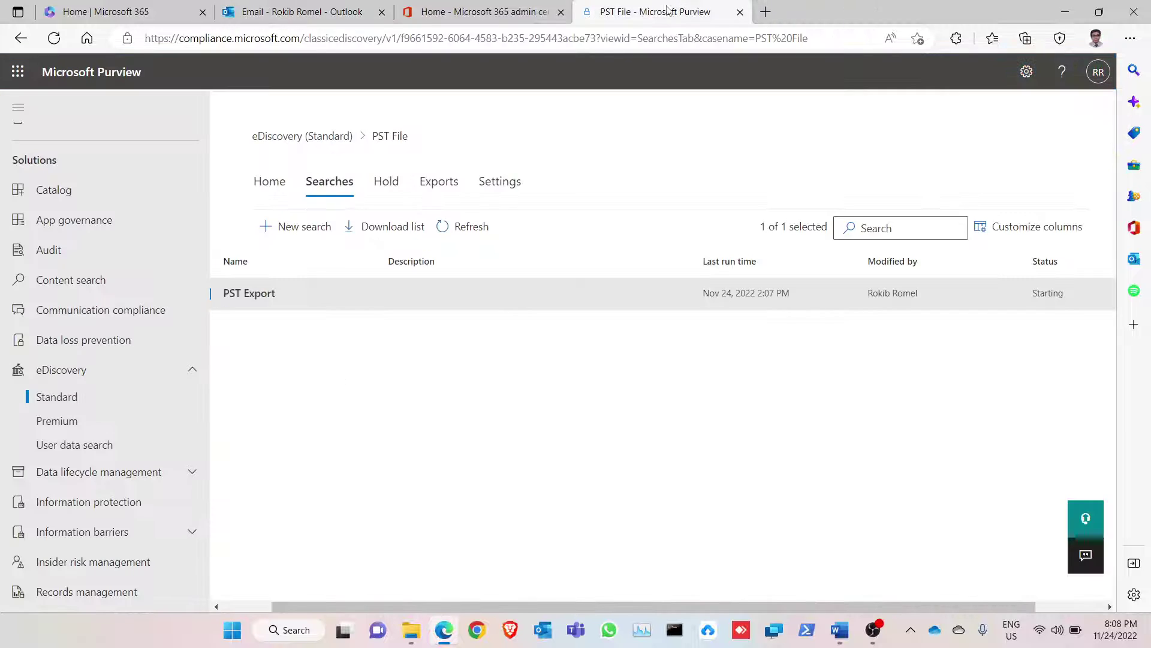
click(468, 227)
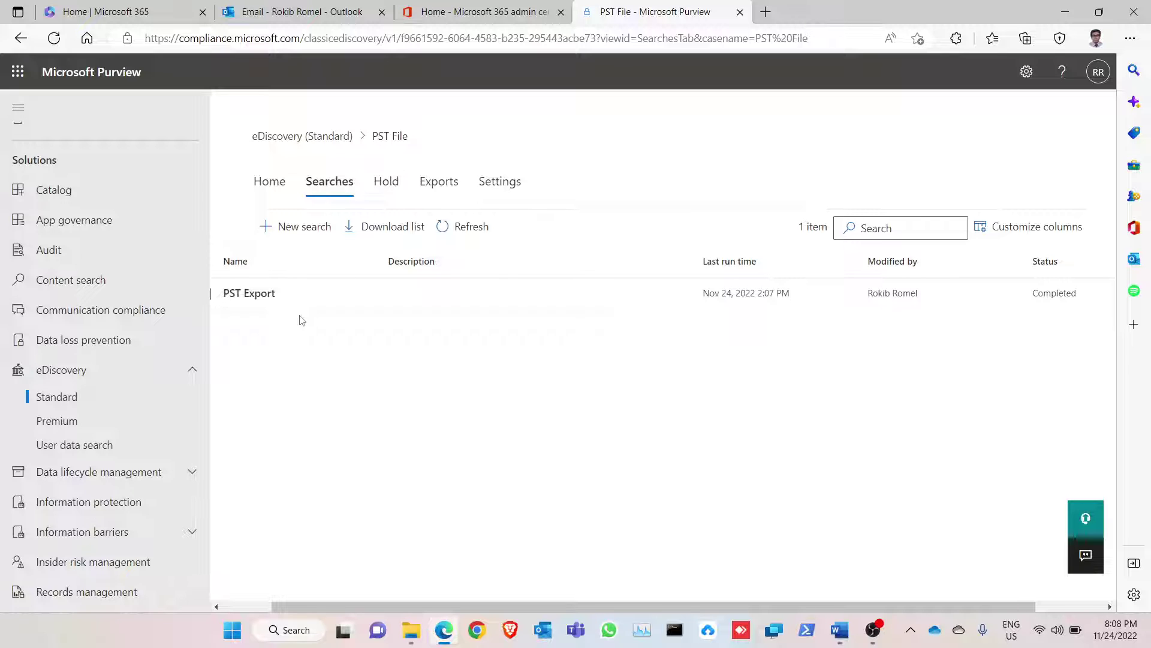
click(267, 303)
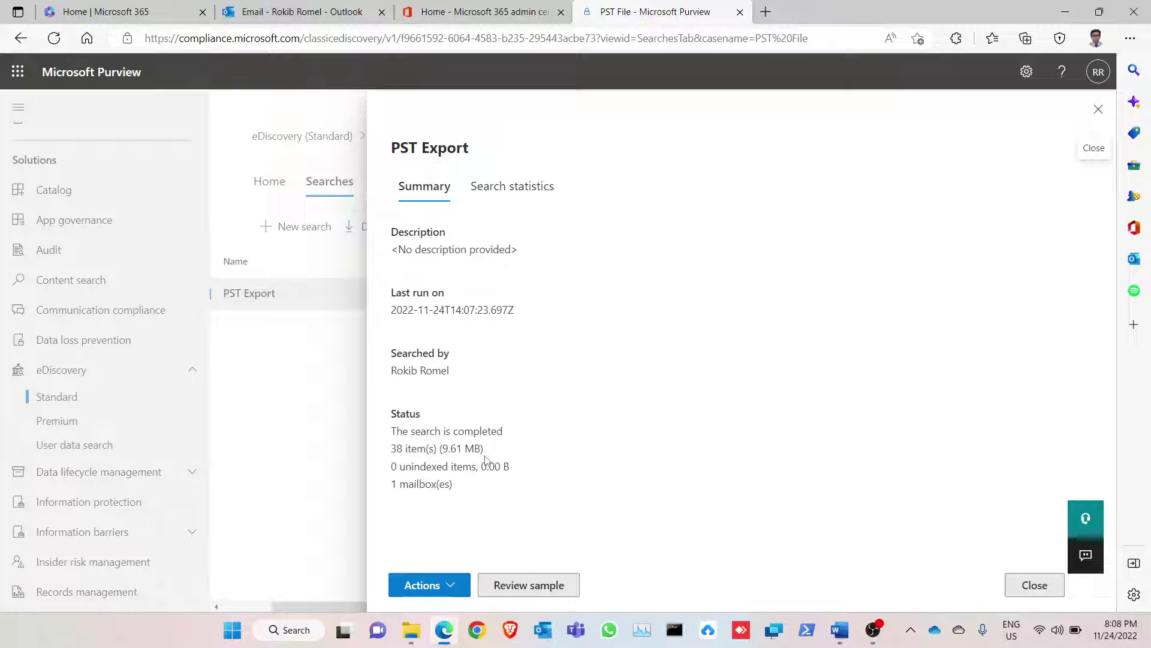
Export the results with 'One PST file for each mailbox', then close the 500 Client Error.
click(429, 585)
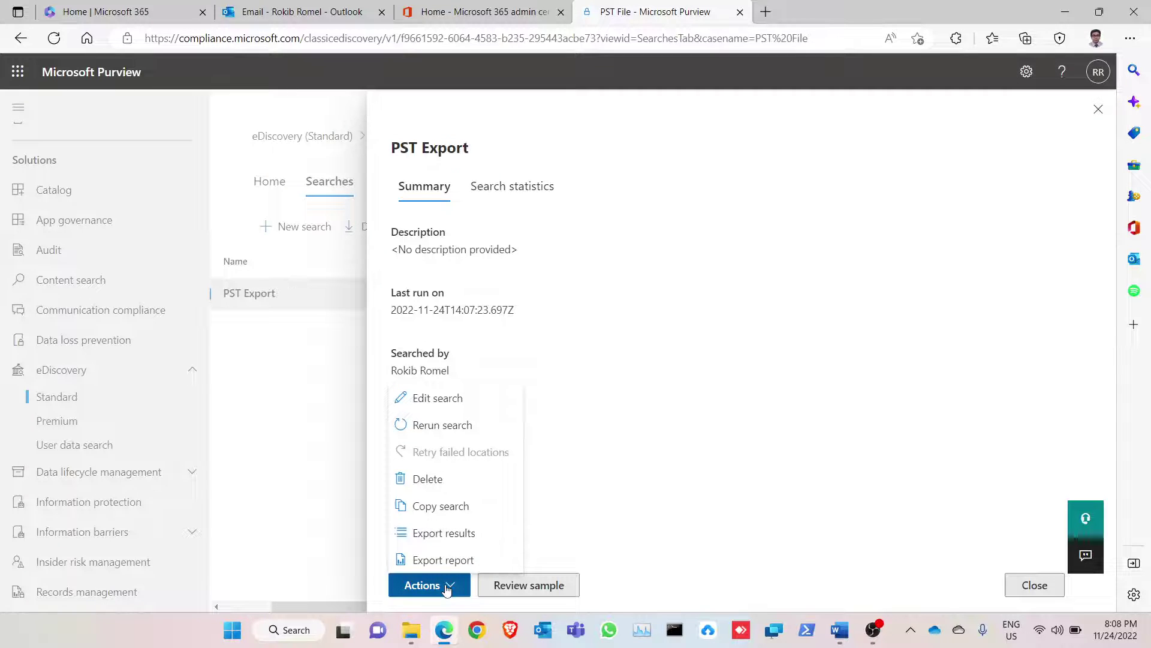
click(452, 542)
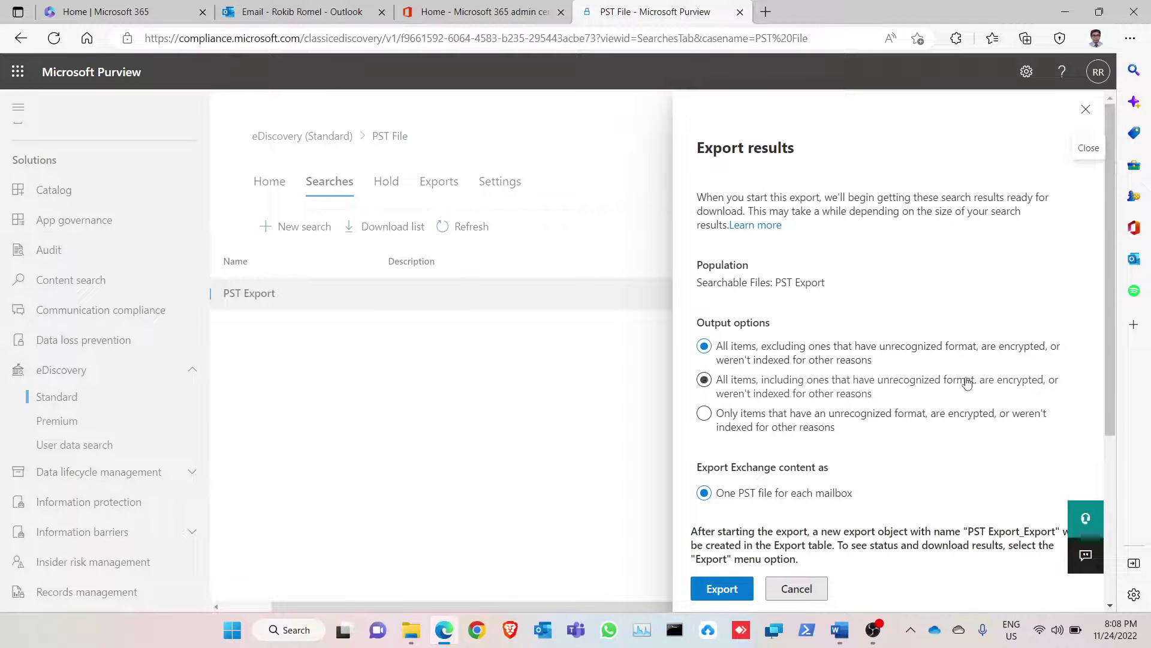
drag(1107, 298, 1109, 372)
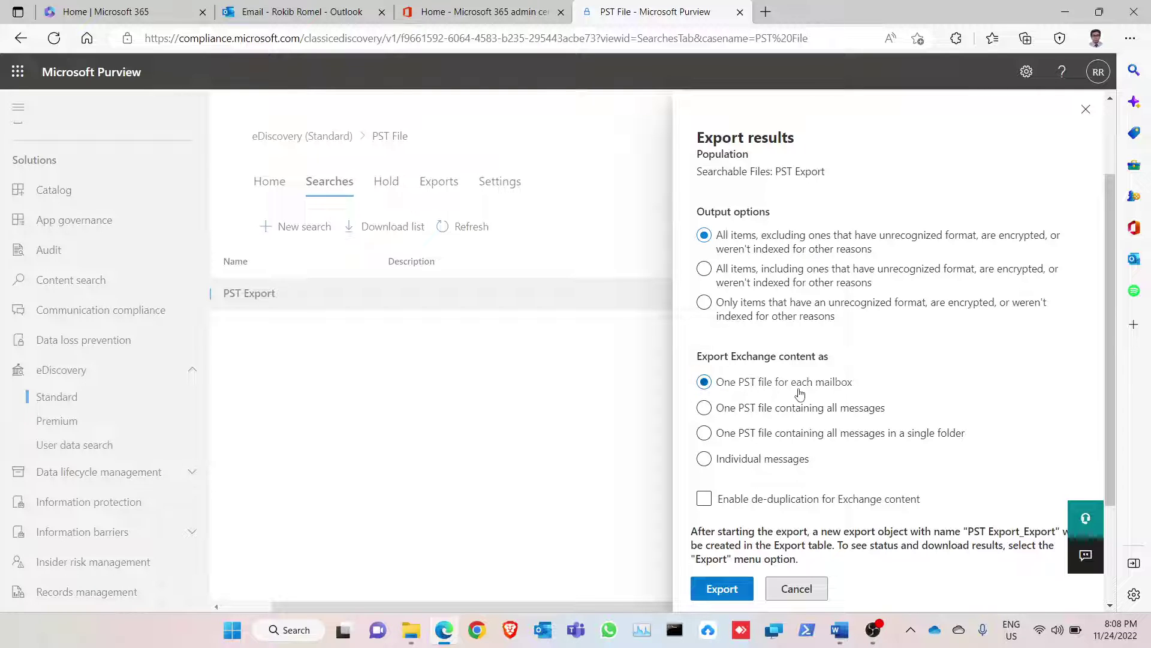
drag(1111, 359, 1107, 467)
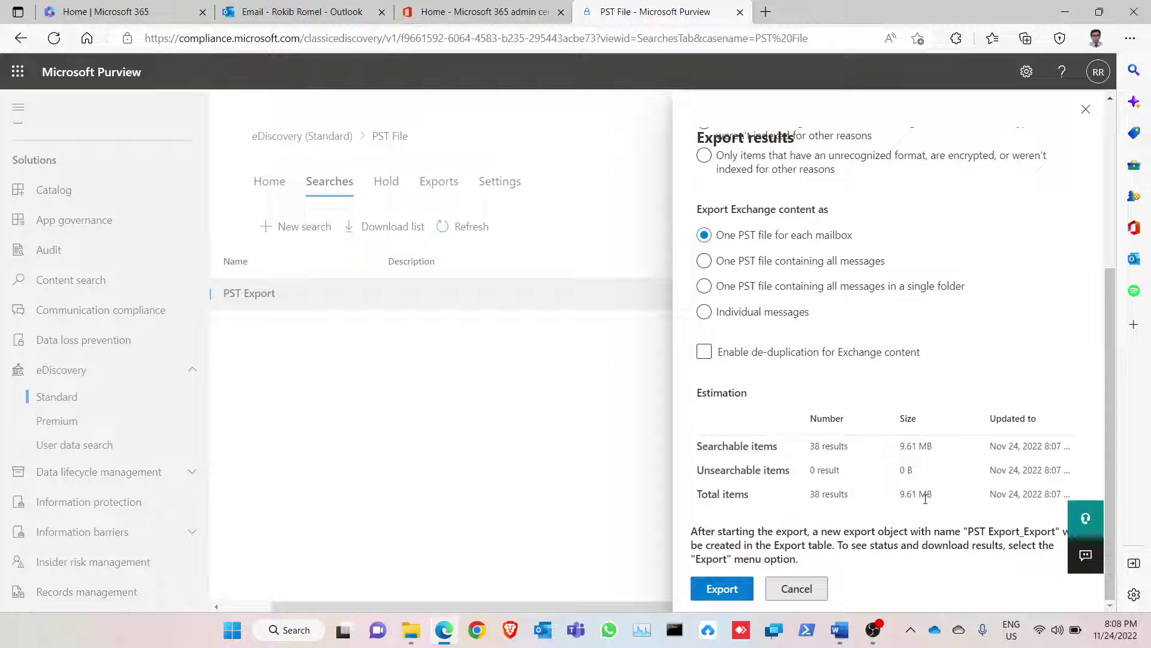
click(722, 589)
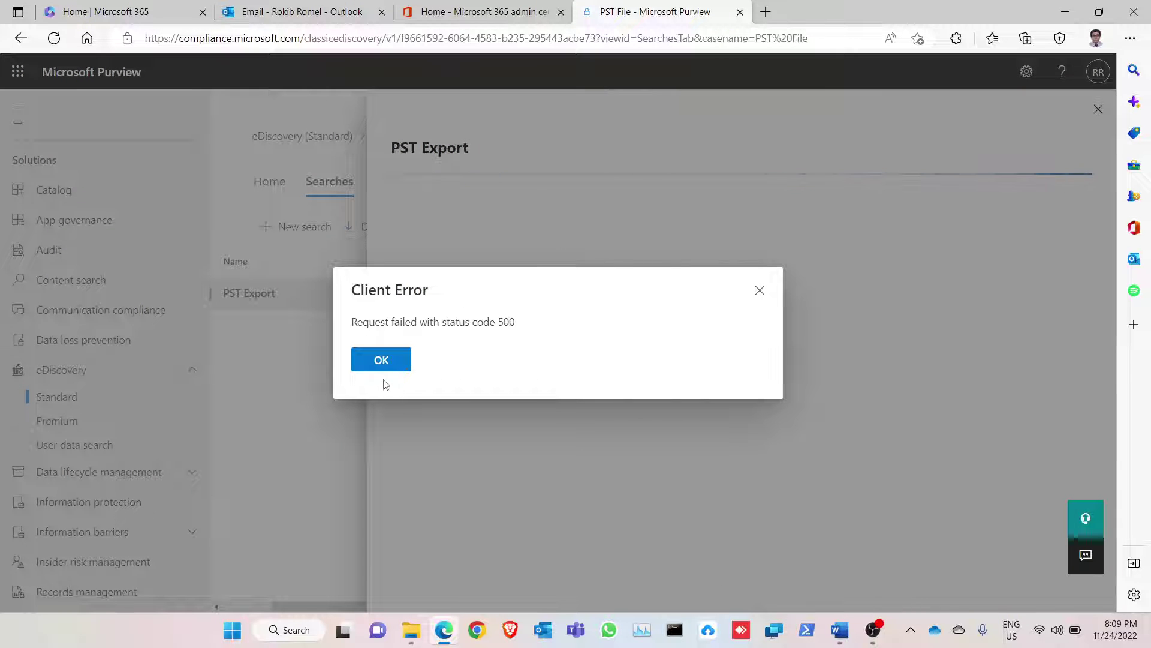
click(387, 364)
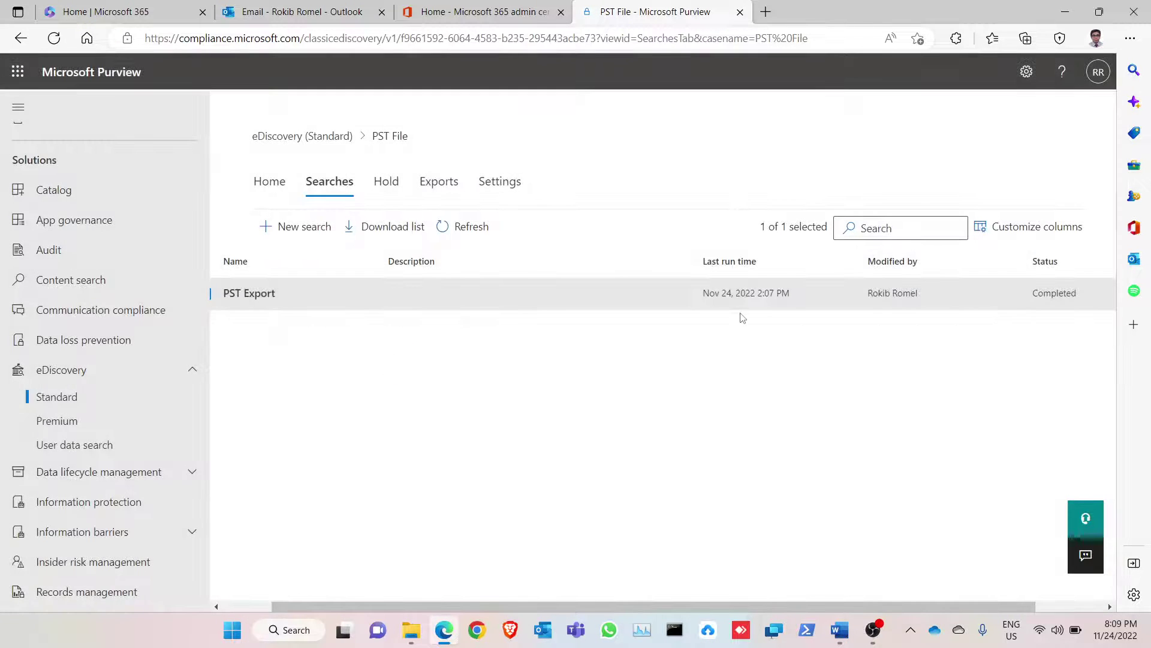
click(464, 231)
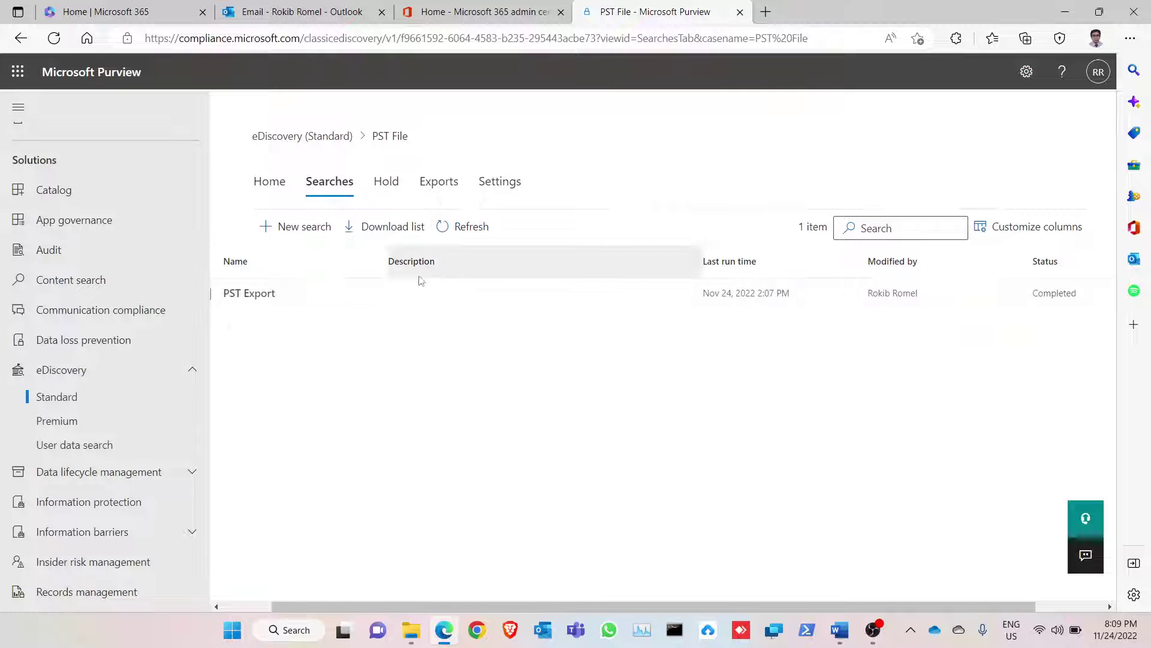
click(261, 304)
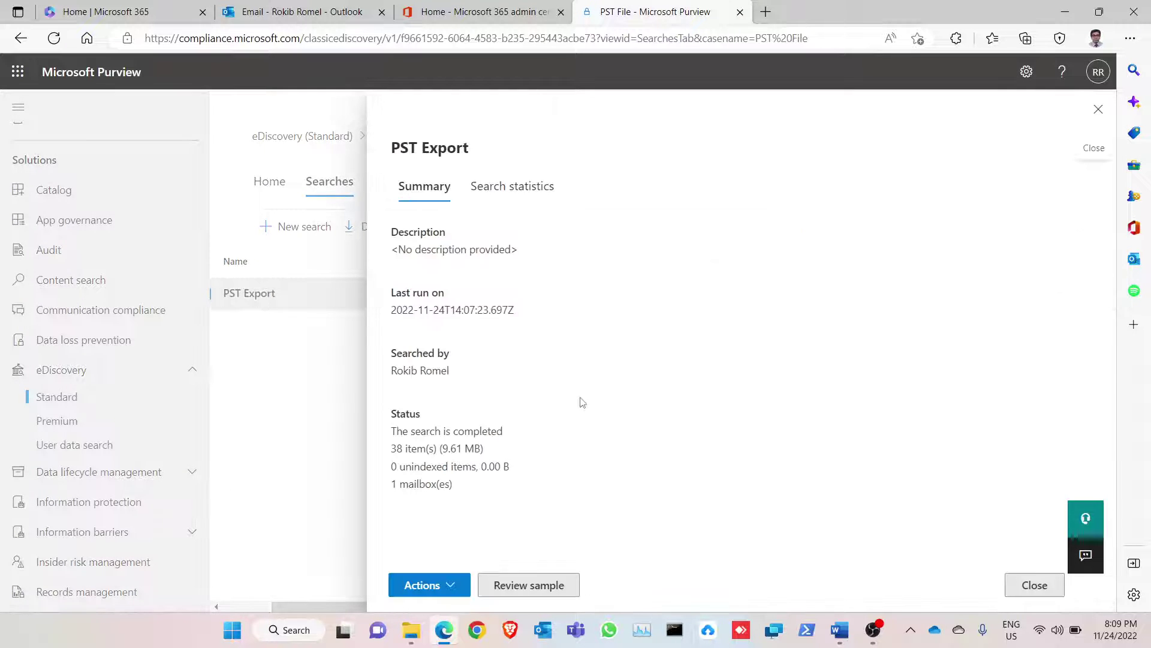
click(450, 586)
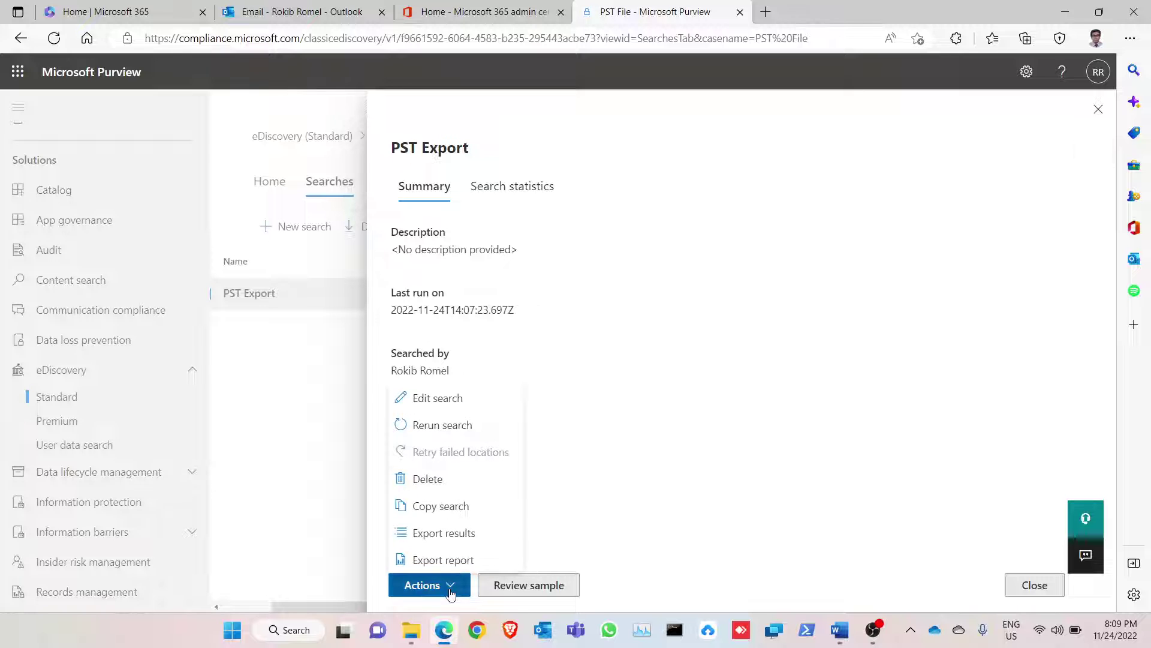
click(456, 533)
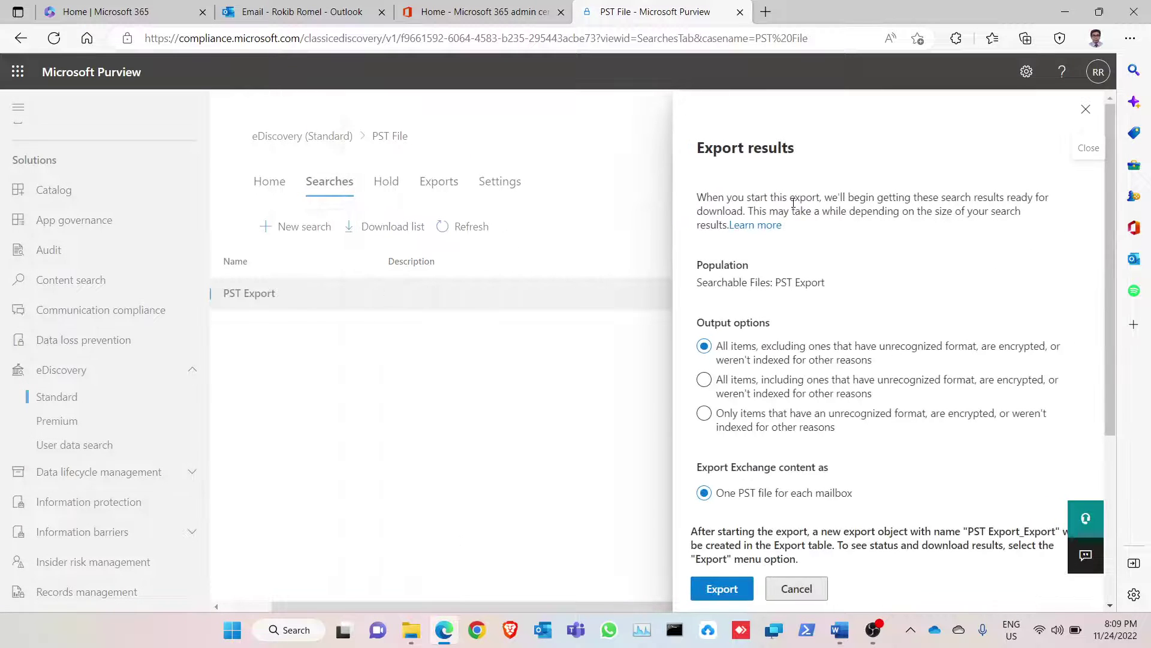
click(721, 588)
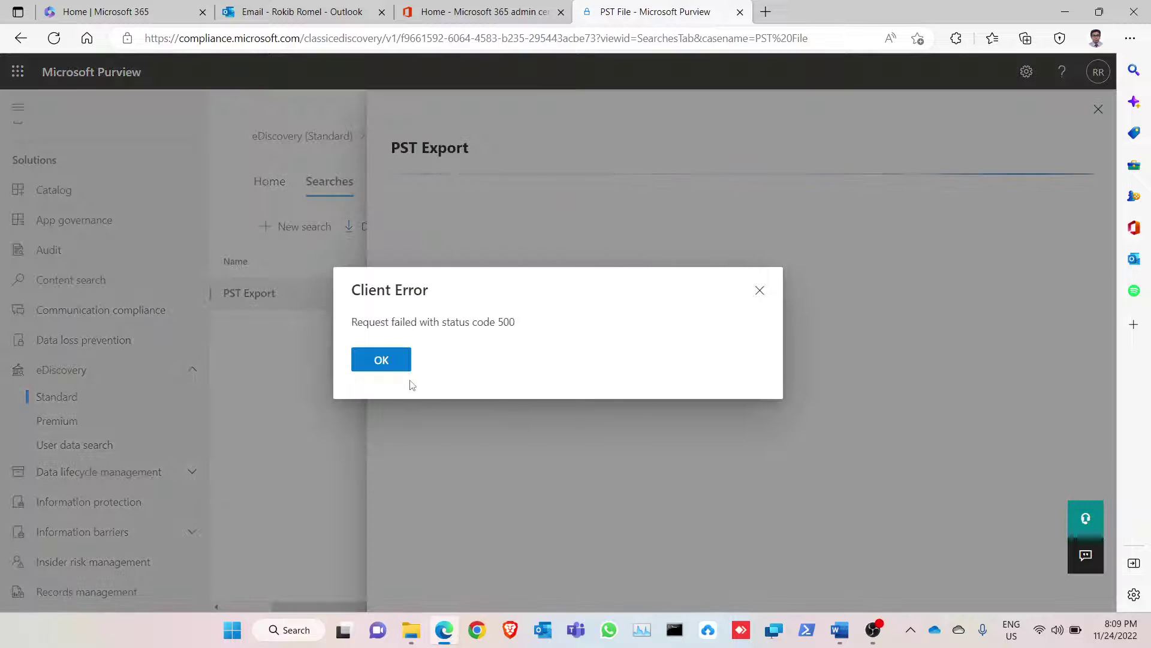
click(381, 360)
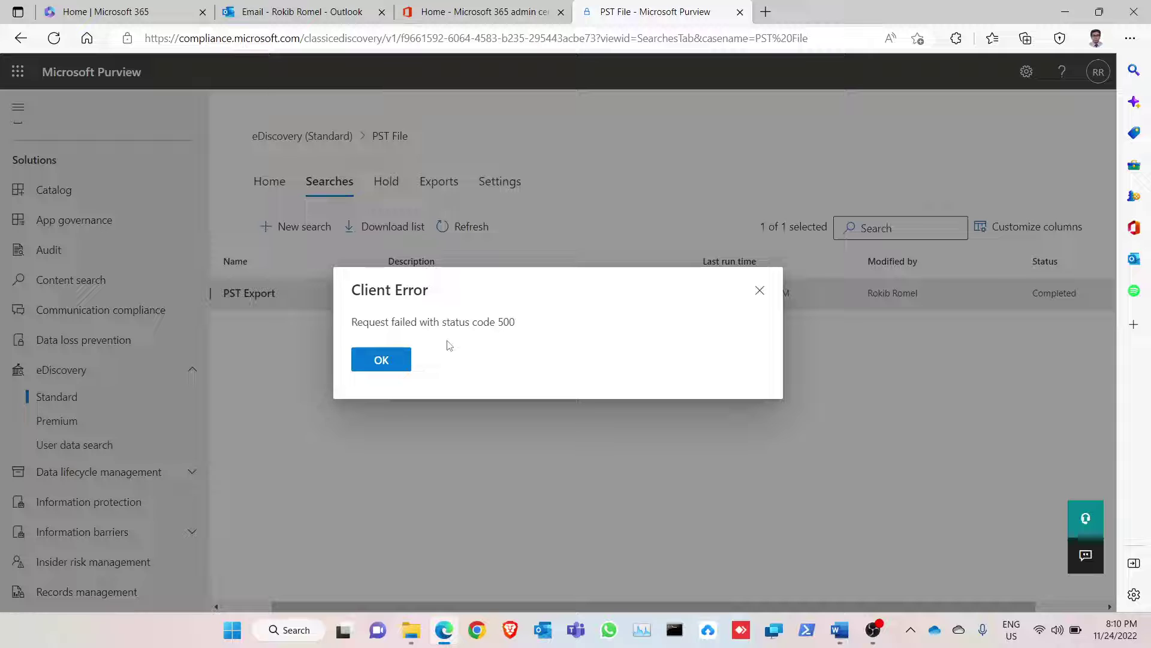
click(393, 360)
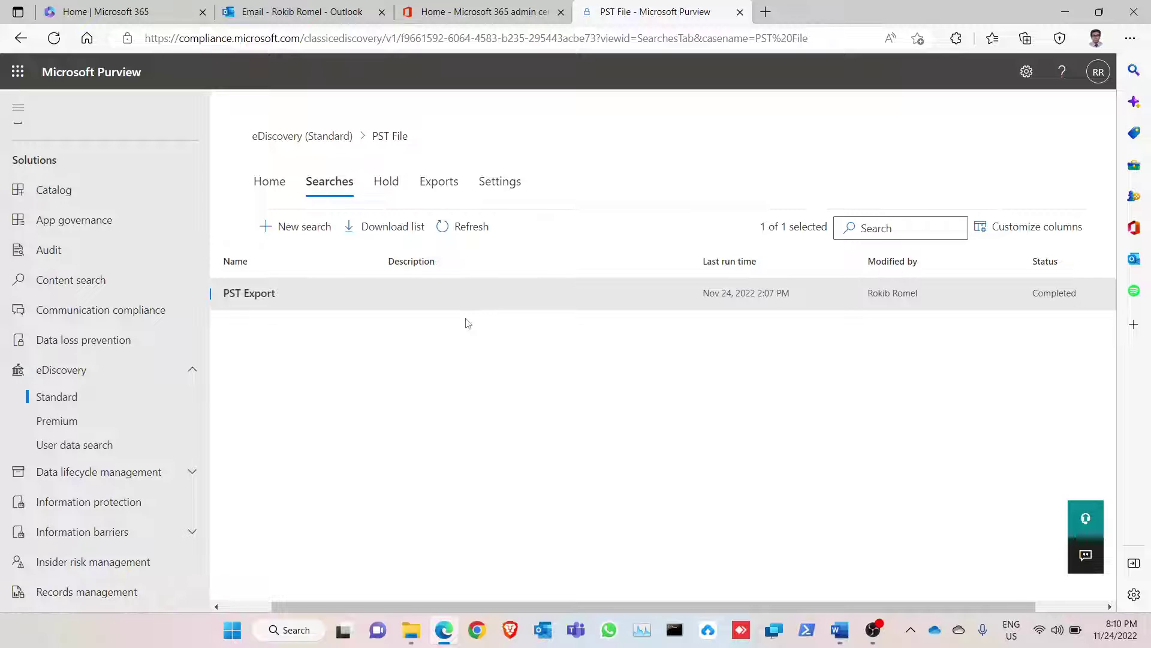
click(480, 231)
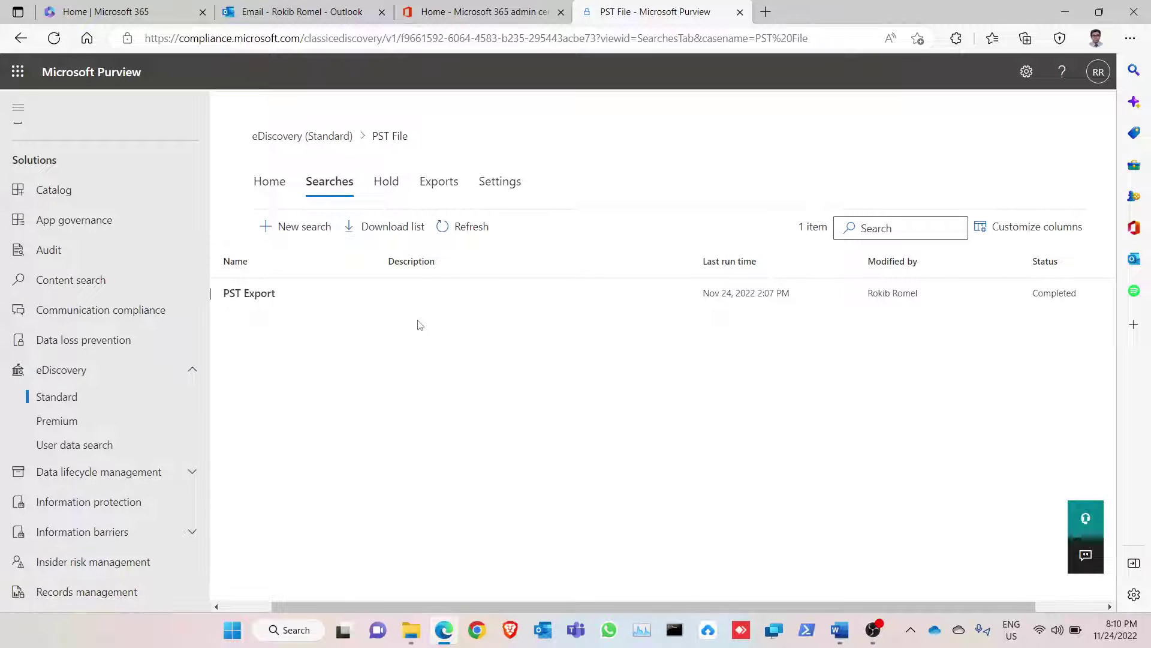
click(365, 300)
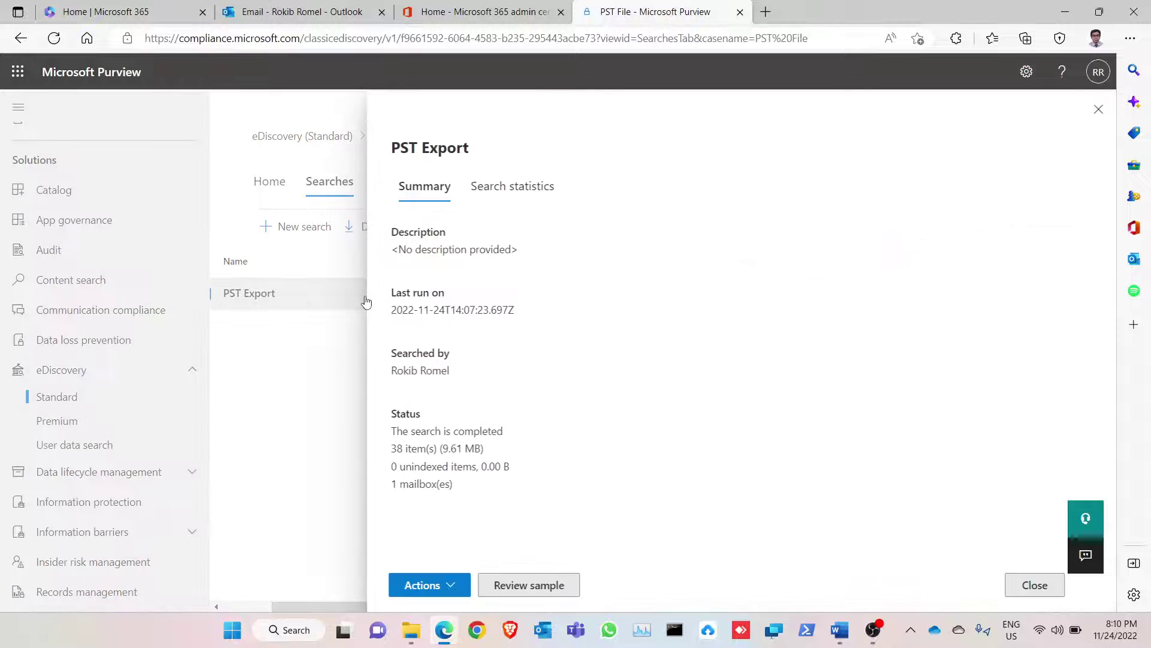
click(423, 585)
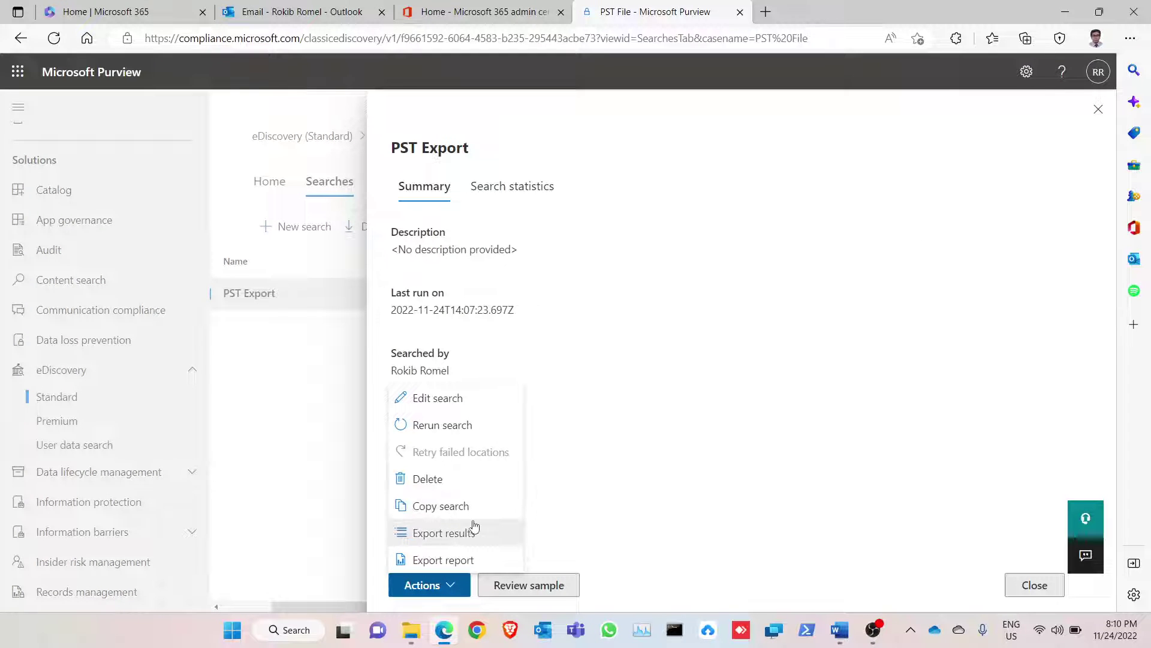
click(444, 533)
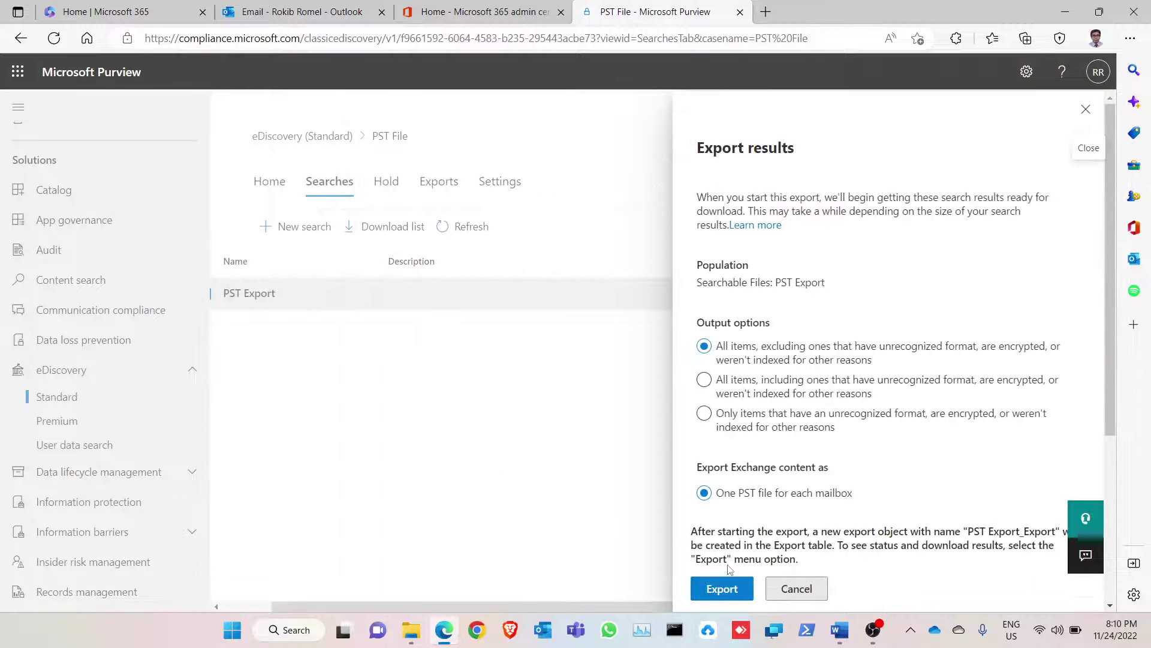
scroll(1039, 399, down, 4)
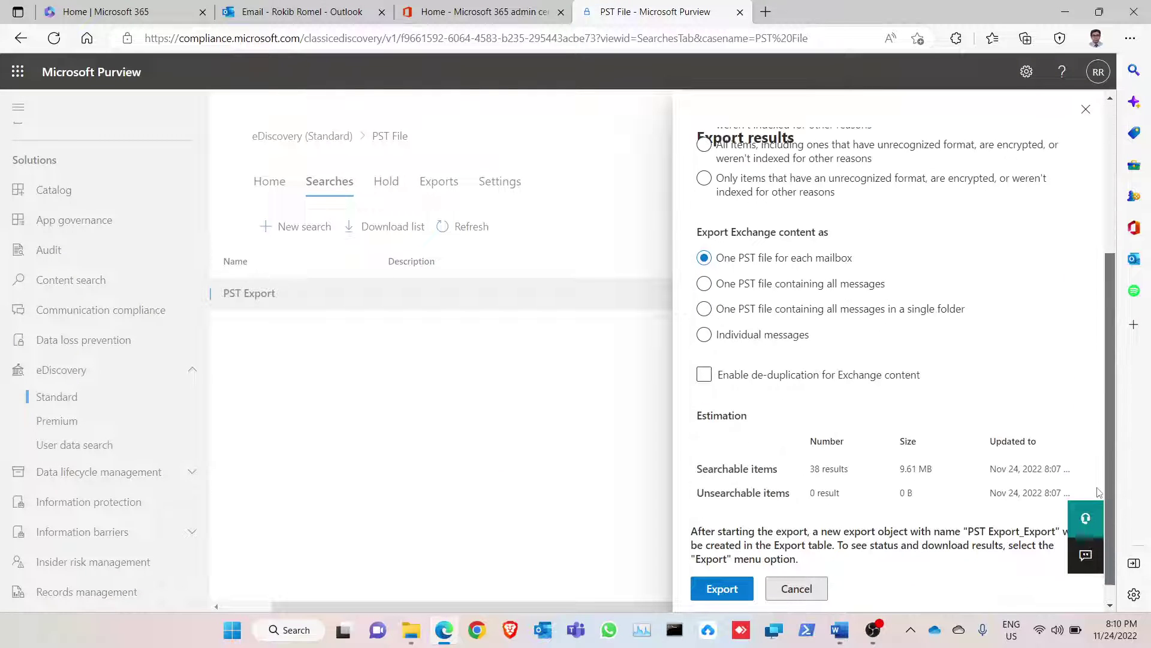
click(718, 591)
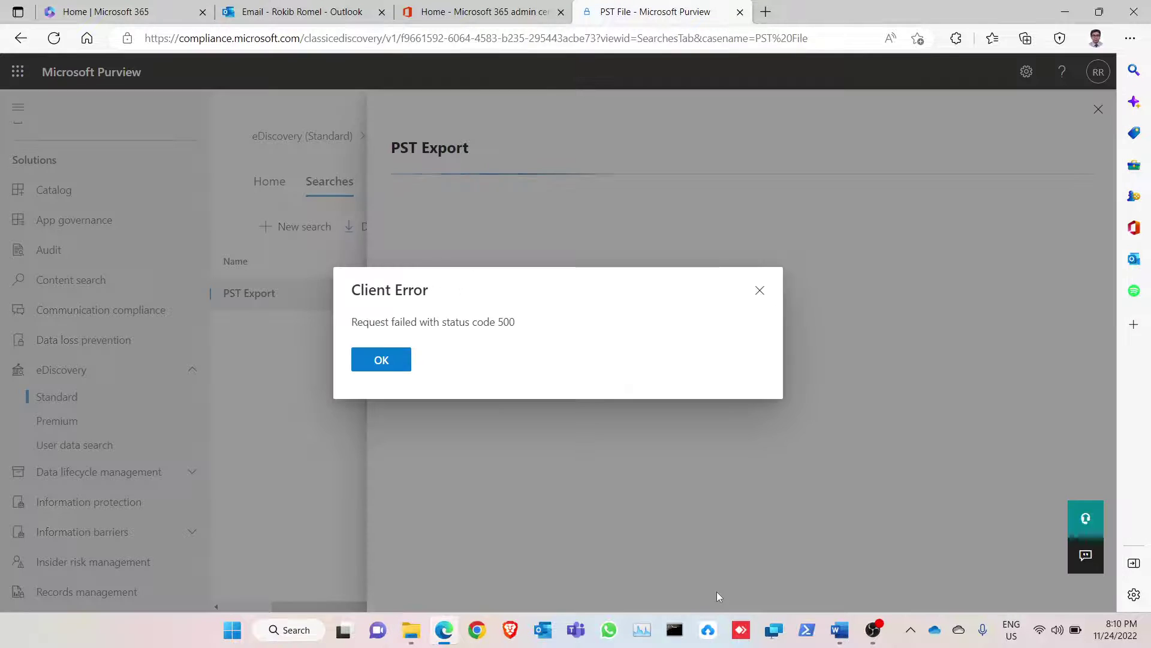
click(381, 362)
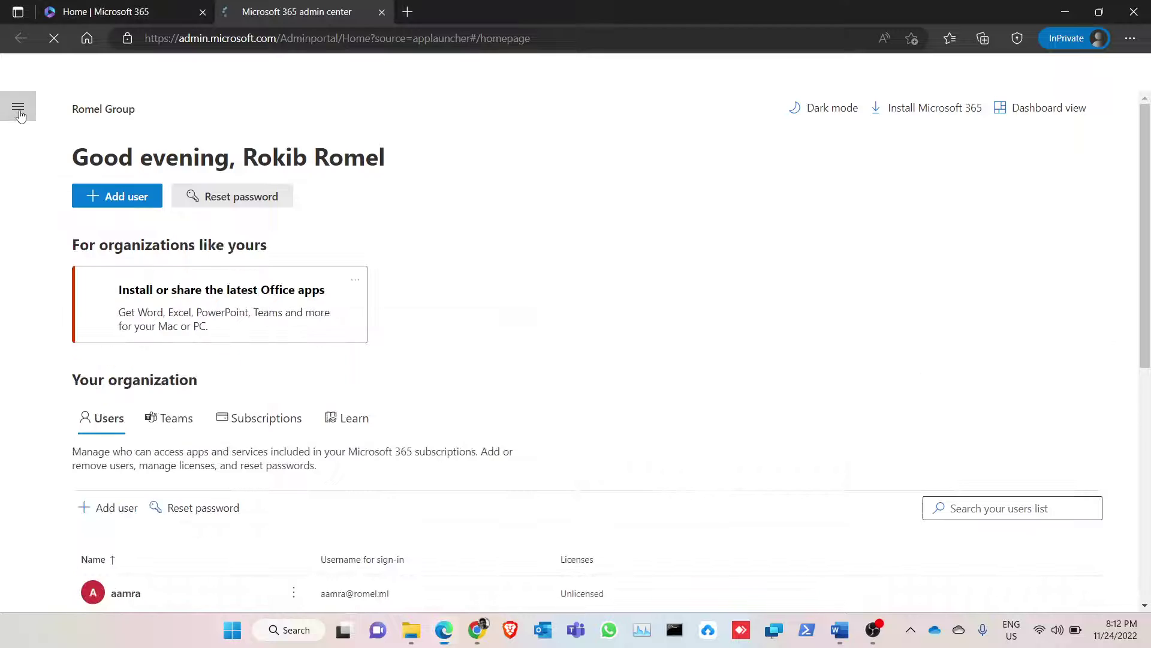
Expand the full admin center navigation and scroll down to the Admin centers section.
click(18, 106)
click(65, 313)
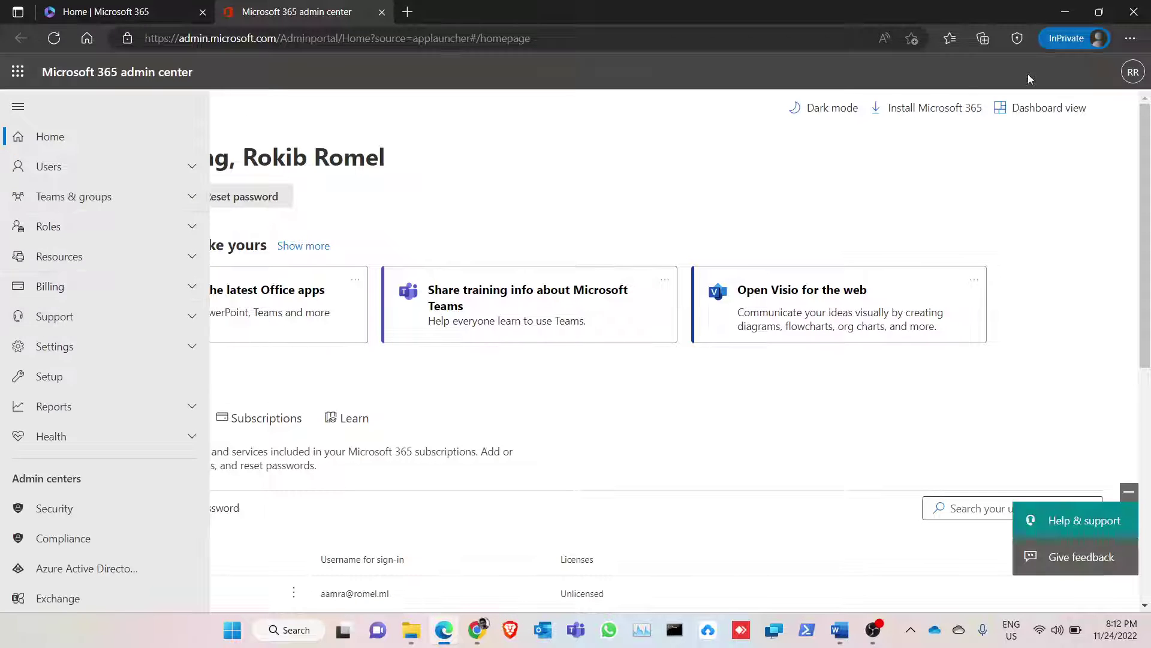
click(1136, 81)
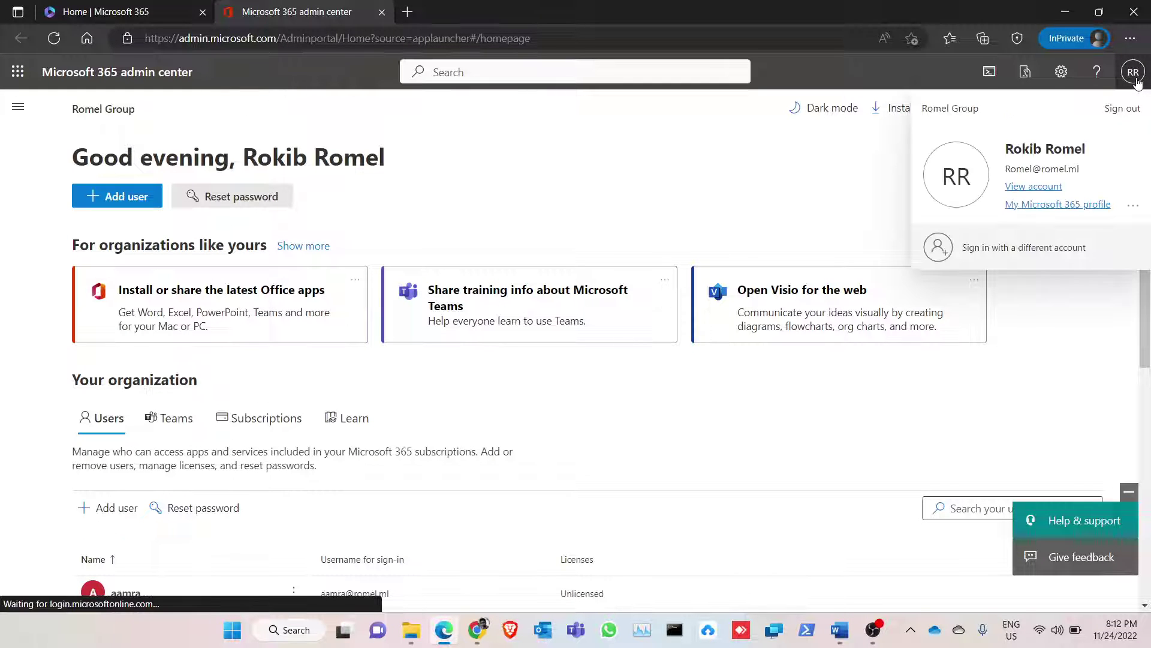
click(1134, 72)
click(18, 106)
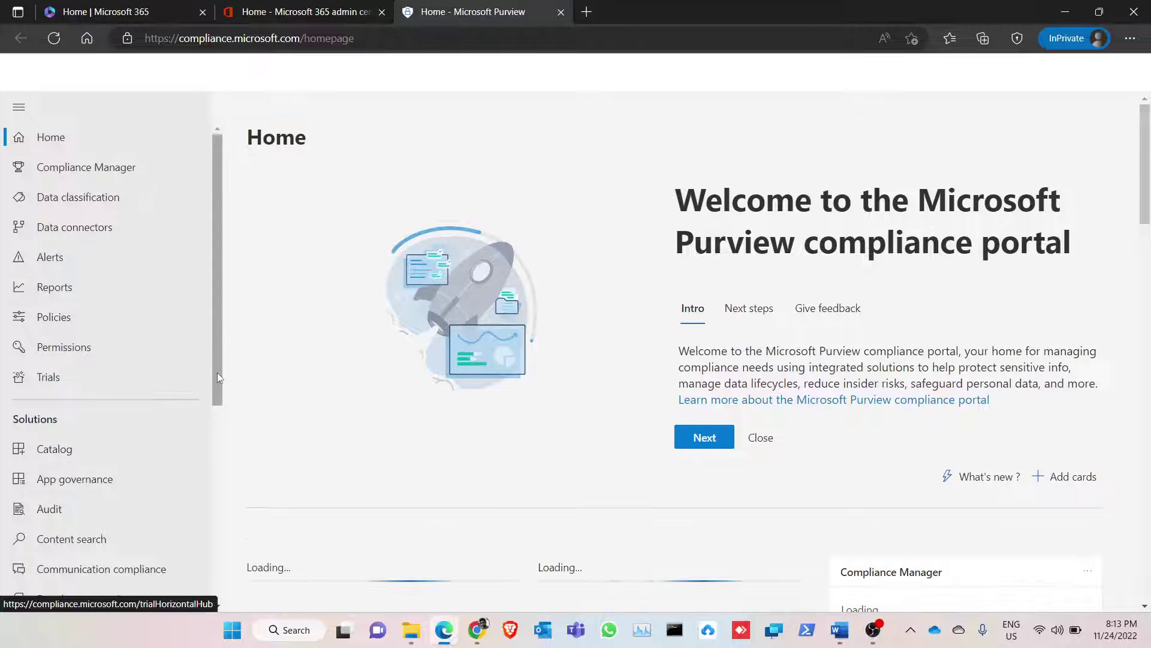
drag(217, 373, 214, 458)
scroll(174, 492, up, 3)
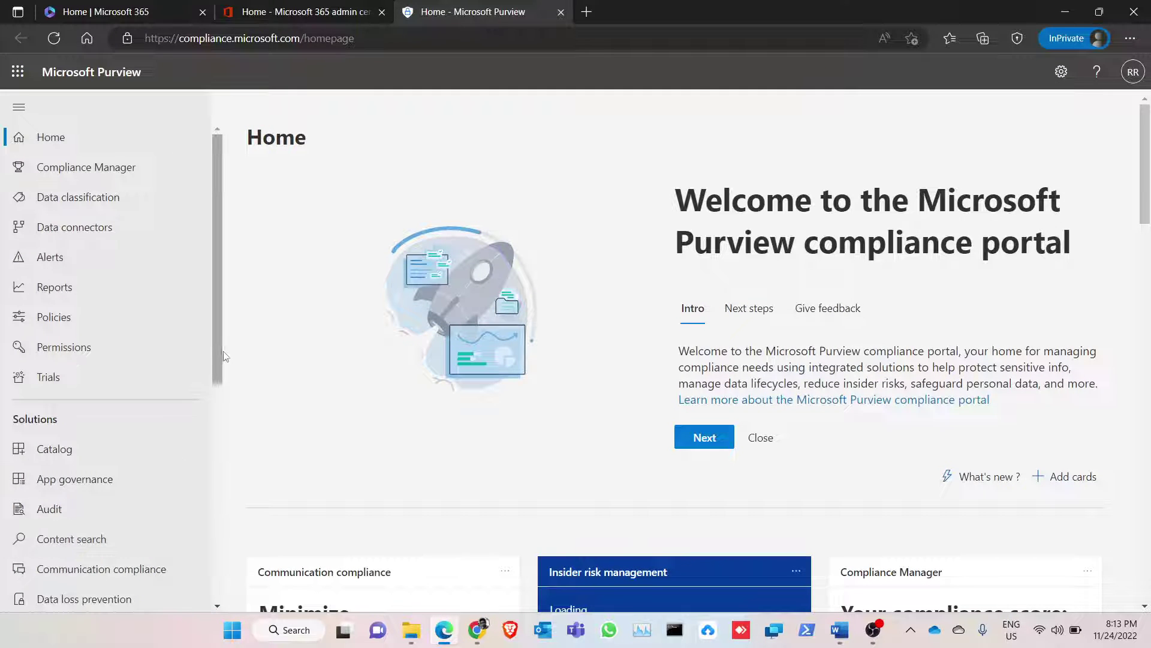
drag(218, 354, 213, 490)
Open the PST Export search in the PST File eDiscovery Standard case, checking its exports first.
click(111, 382)
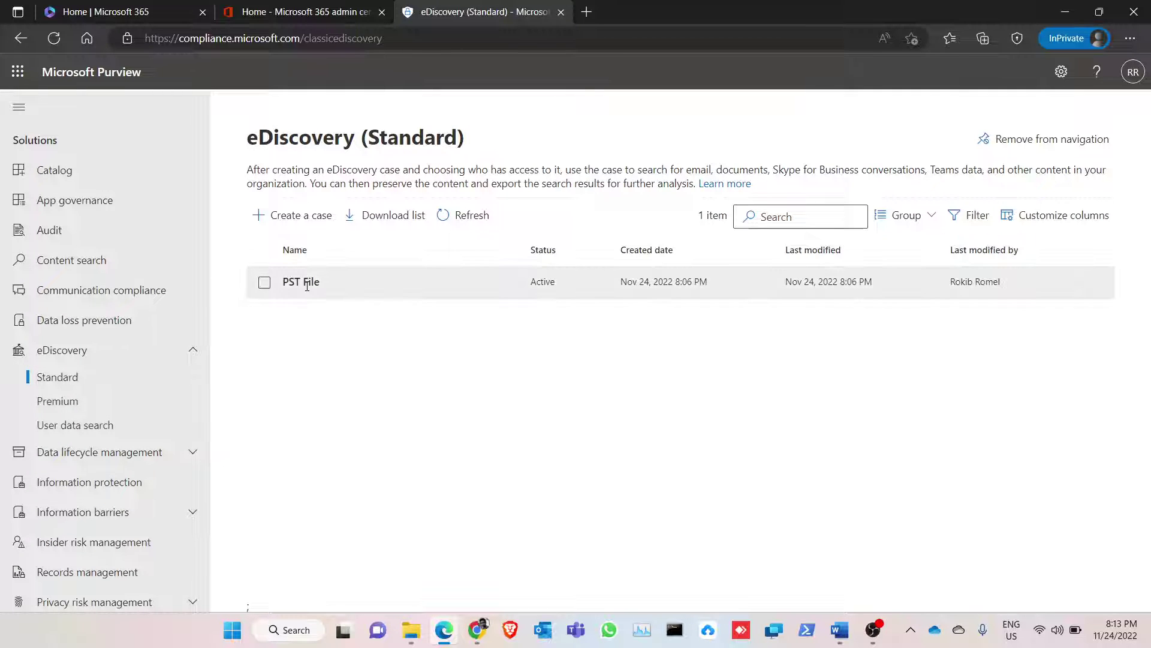
click(307, 284)
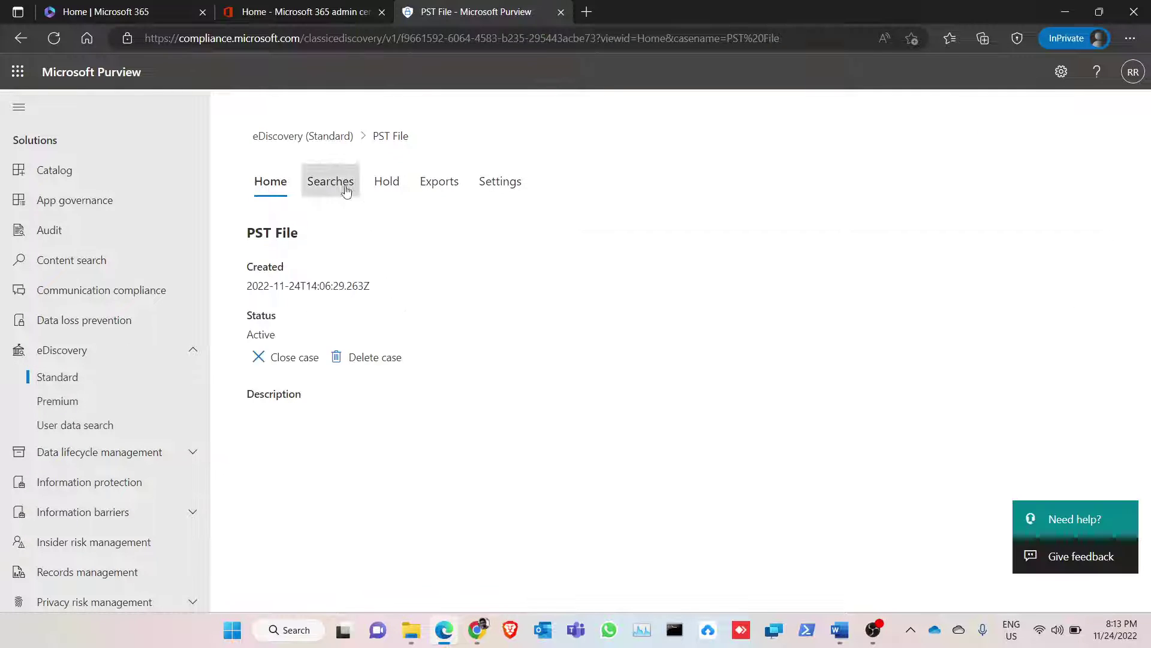
click(442, 184)
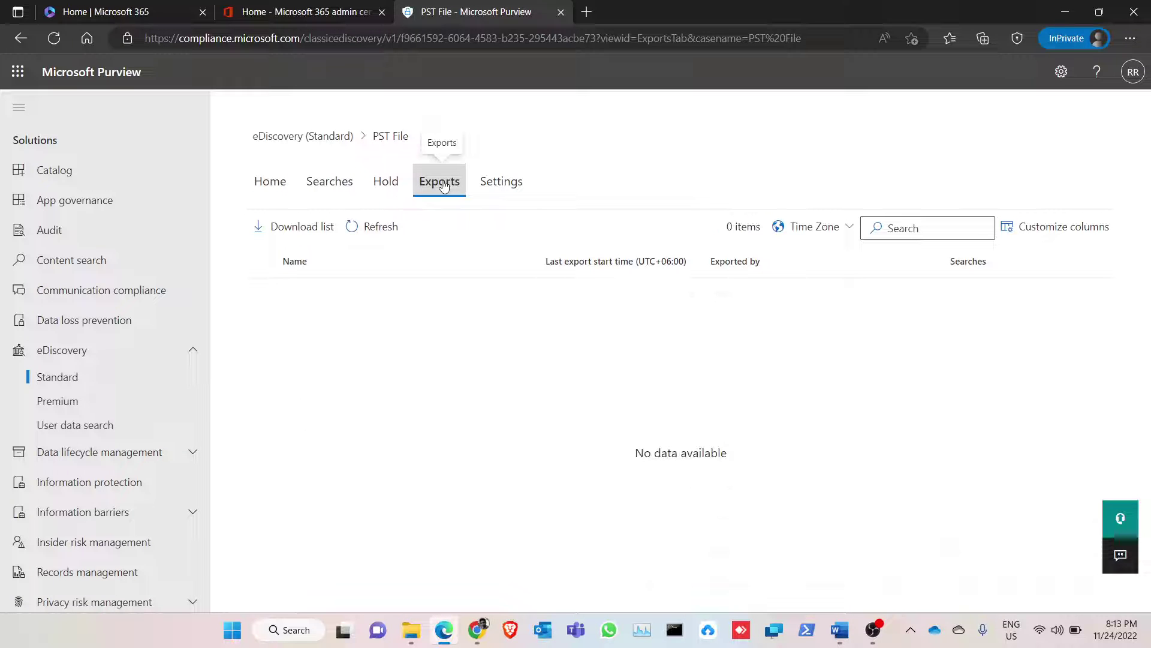
click(335, 189)
click(308, 300)
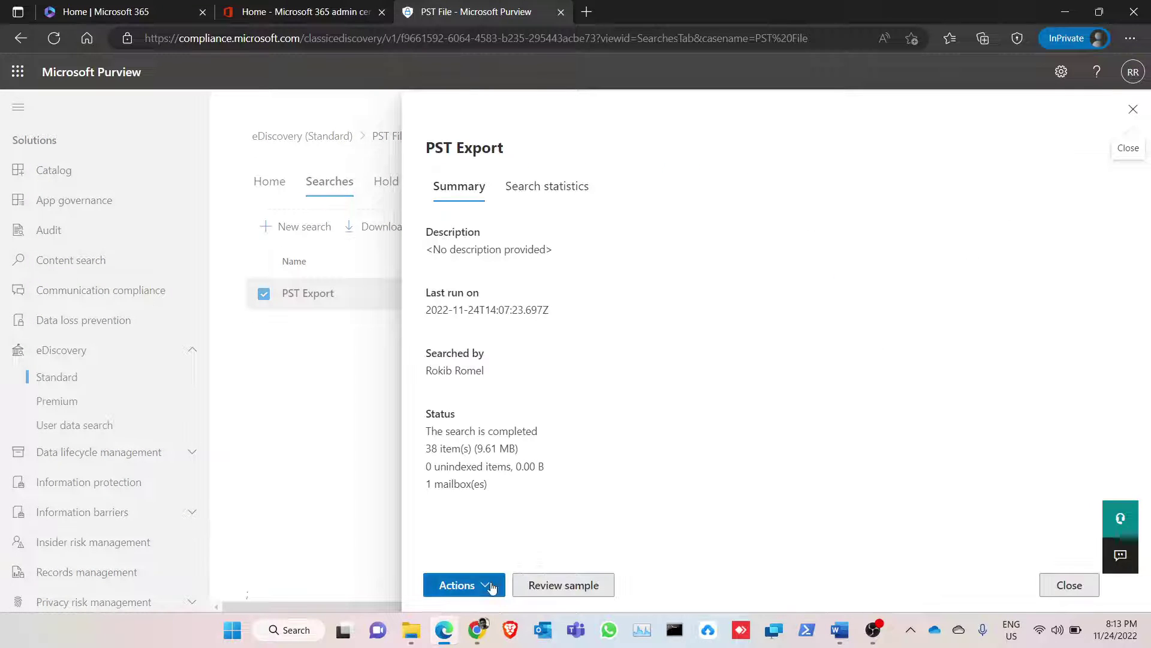
Export the PST Export search results and acknowledge the job-created confirmation.
click(489, 586)
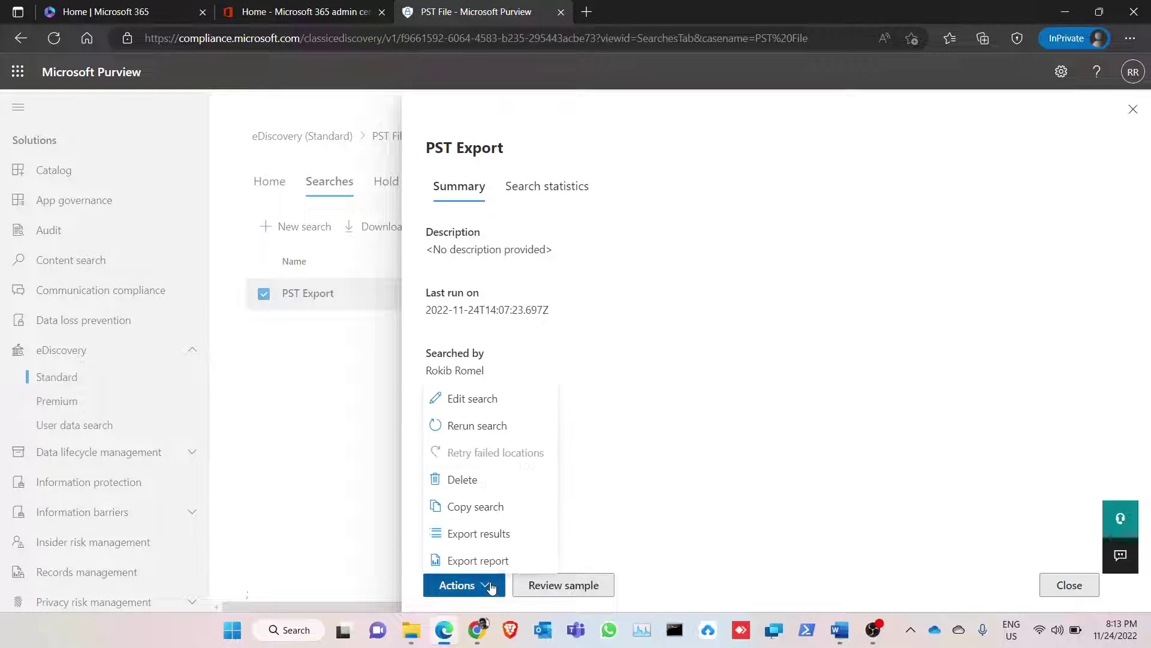
click(500, 535)
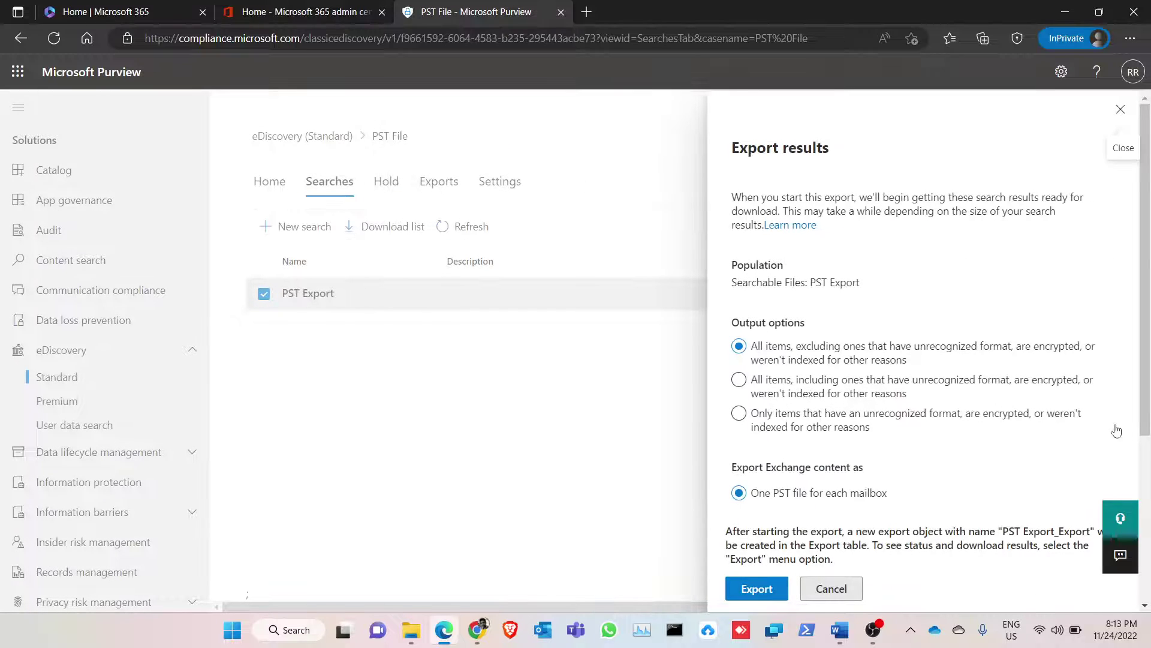
drag(1143, 401, 1145, 549)
click(755, 590)
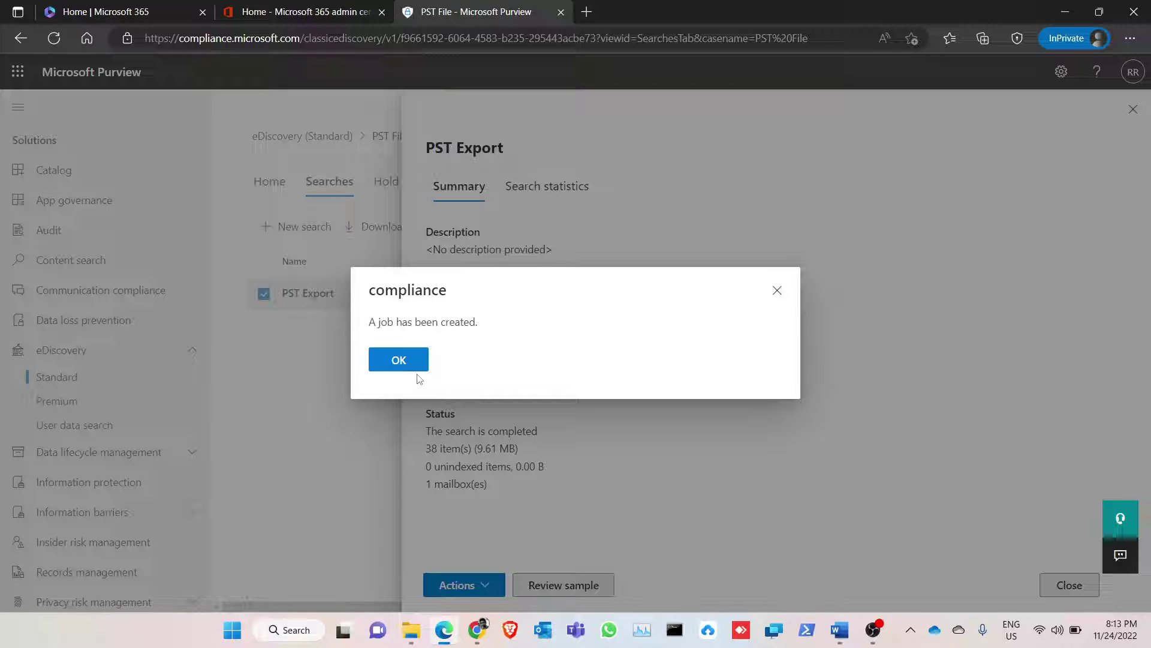
click(412, 367)
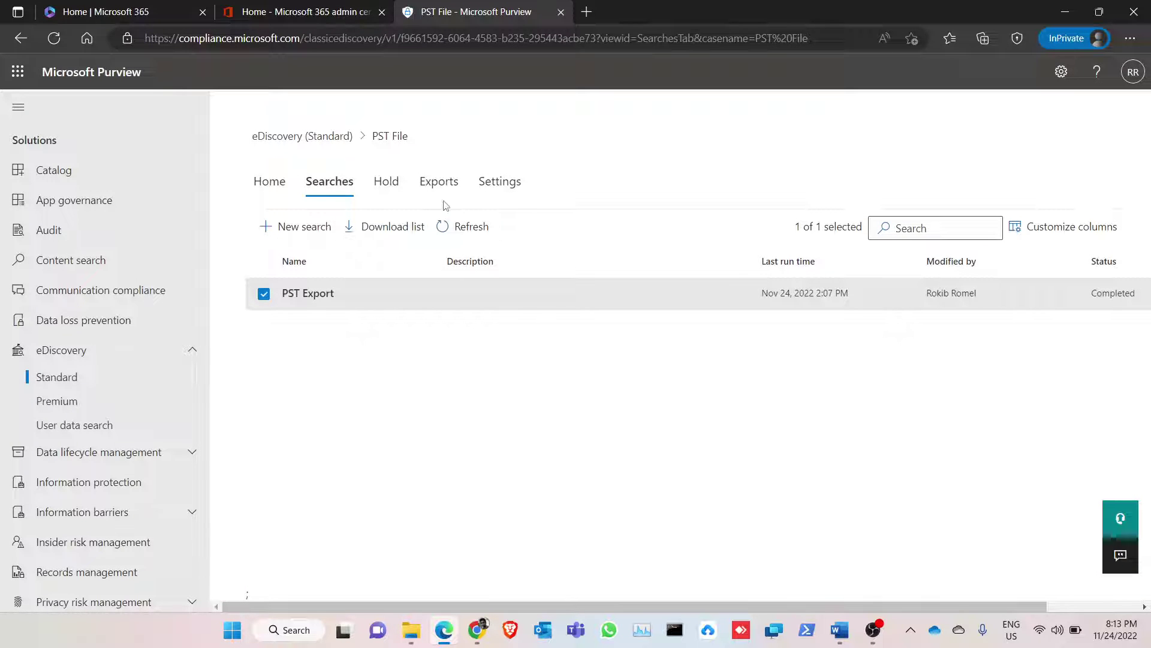
Open the PST Export_Export job details from the case's exports list.
click(445, 199)
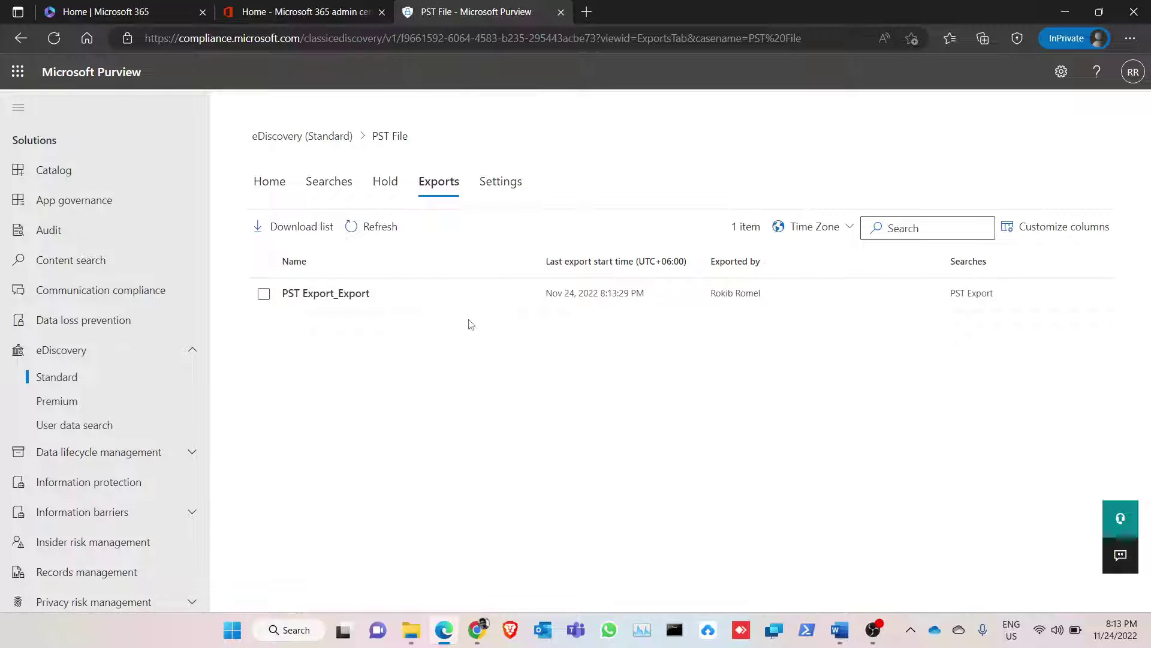
click(355, 296)
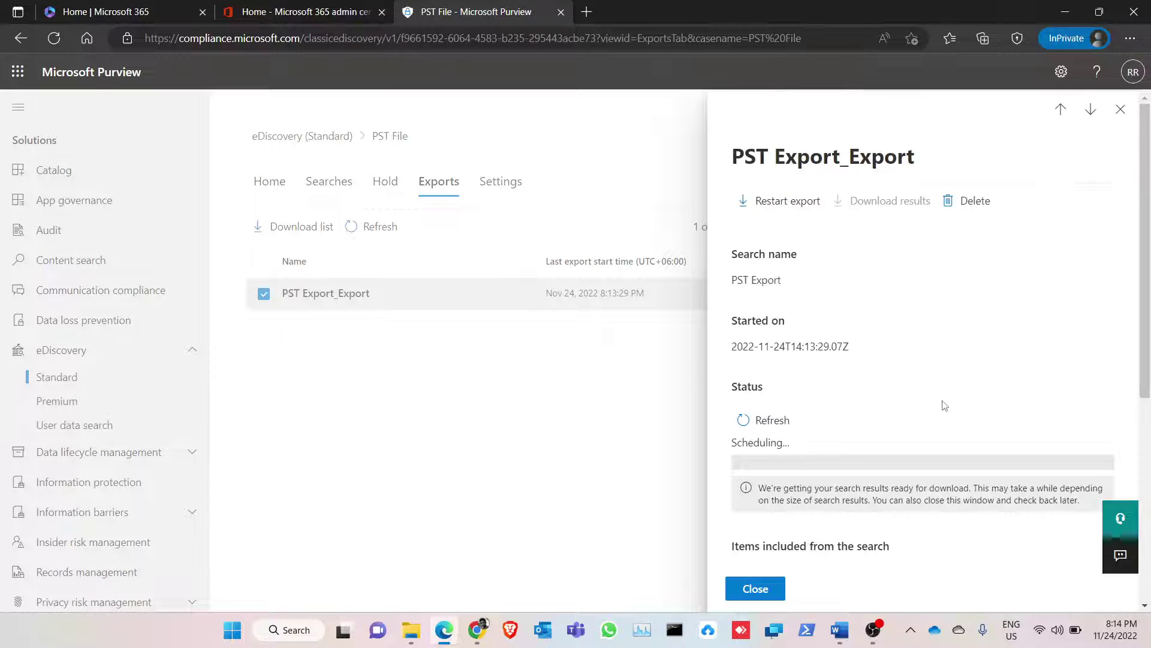
scroll(1147, 337, down, 2)
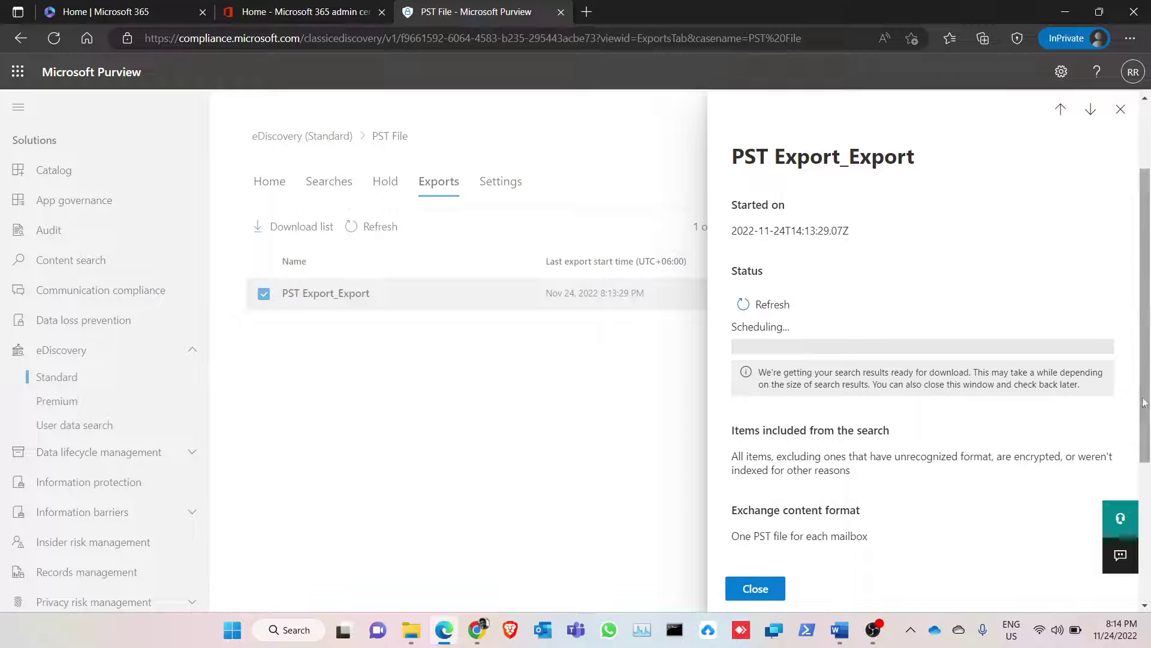
Refresh the export status until it finishes with 40 items, 9.72 MB and an export key.
click(779, 307)
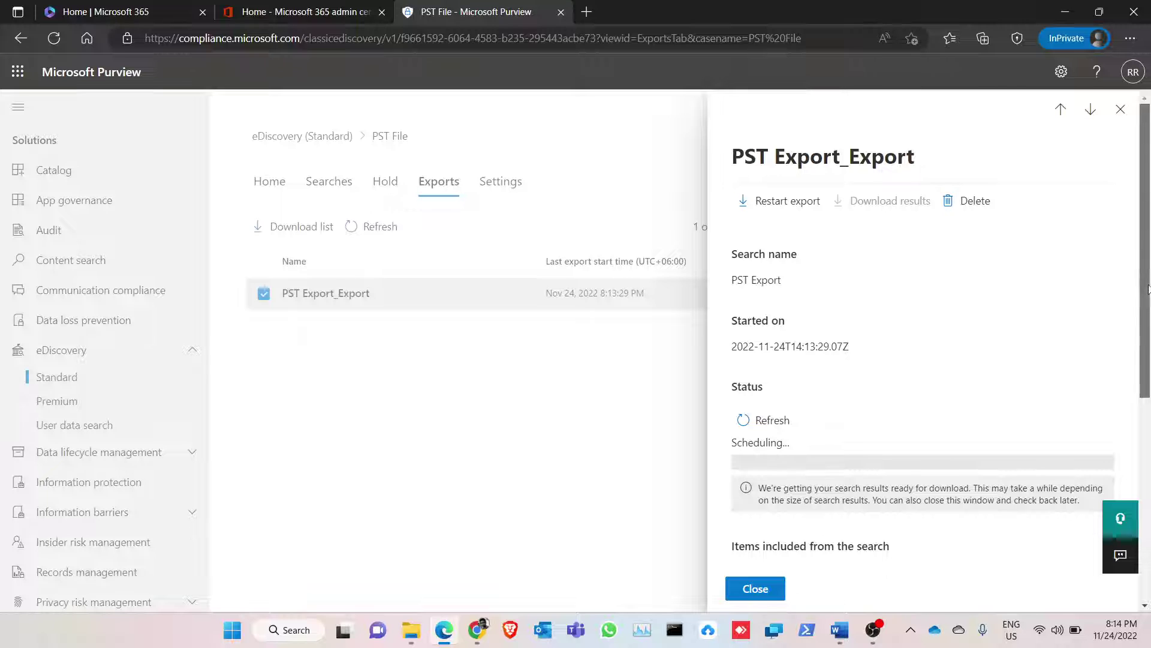
scroll(1120, 420, down, 6)
scroll(1120, 420, up, 5)
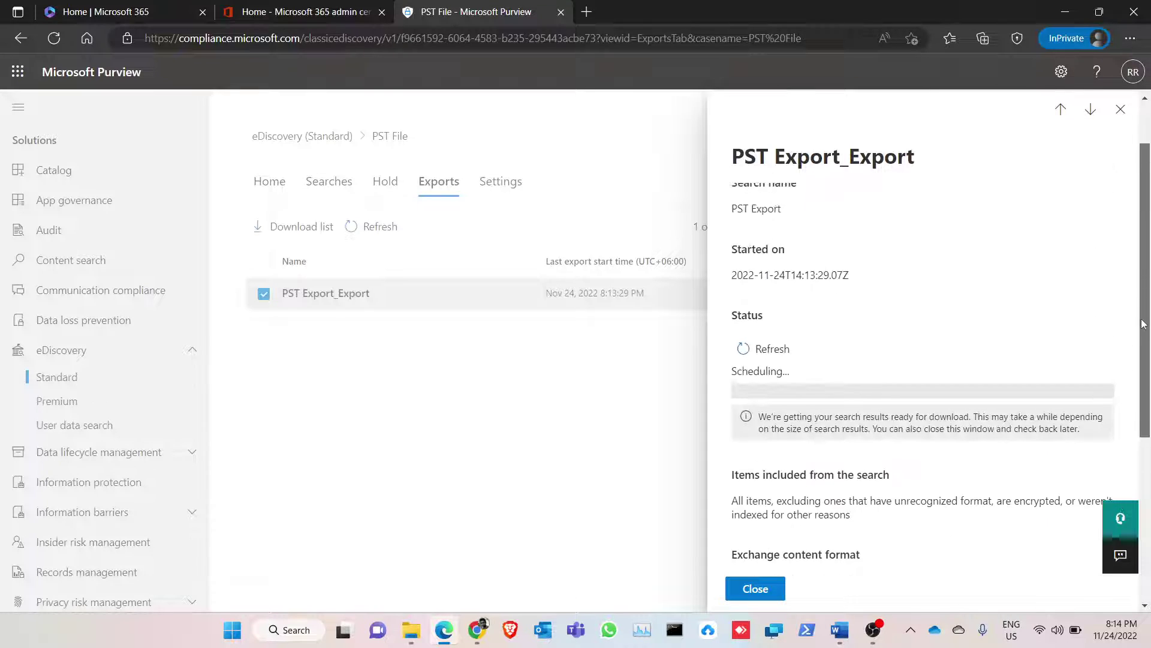
click(773, 362)
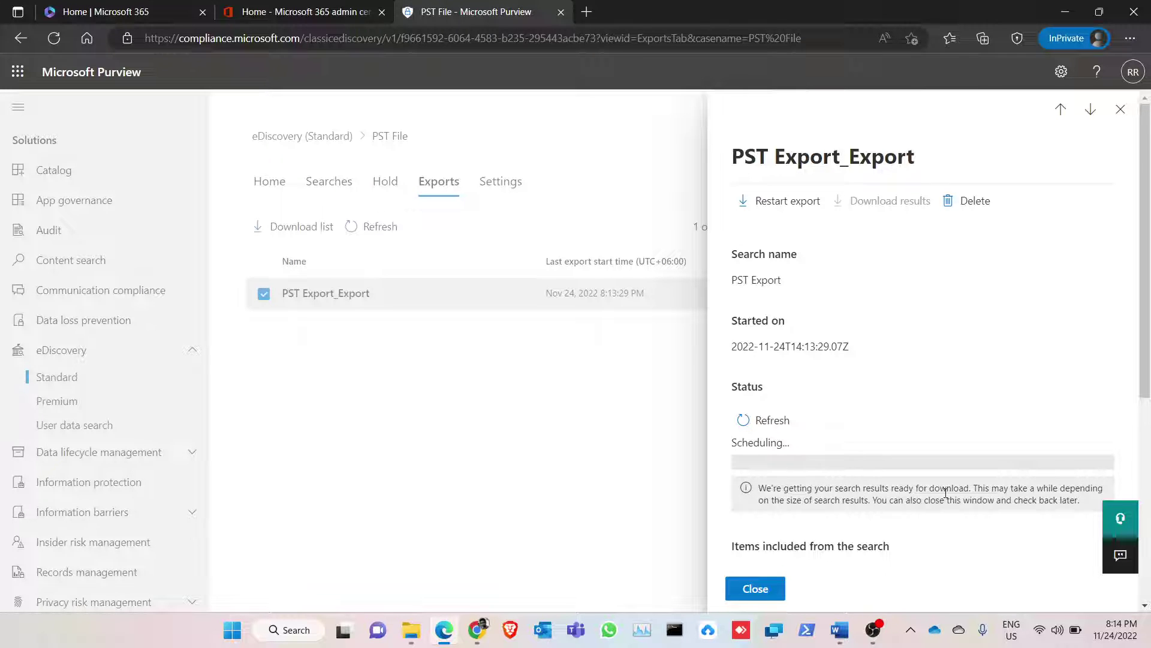
click(772, 427)
click(778, 422)
scroll(1138, 275, down, 2)
scroll(928, 380, up, 2)
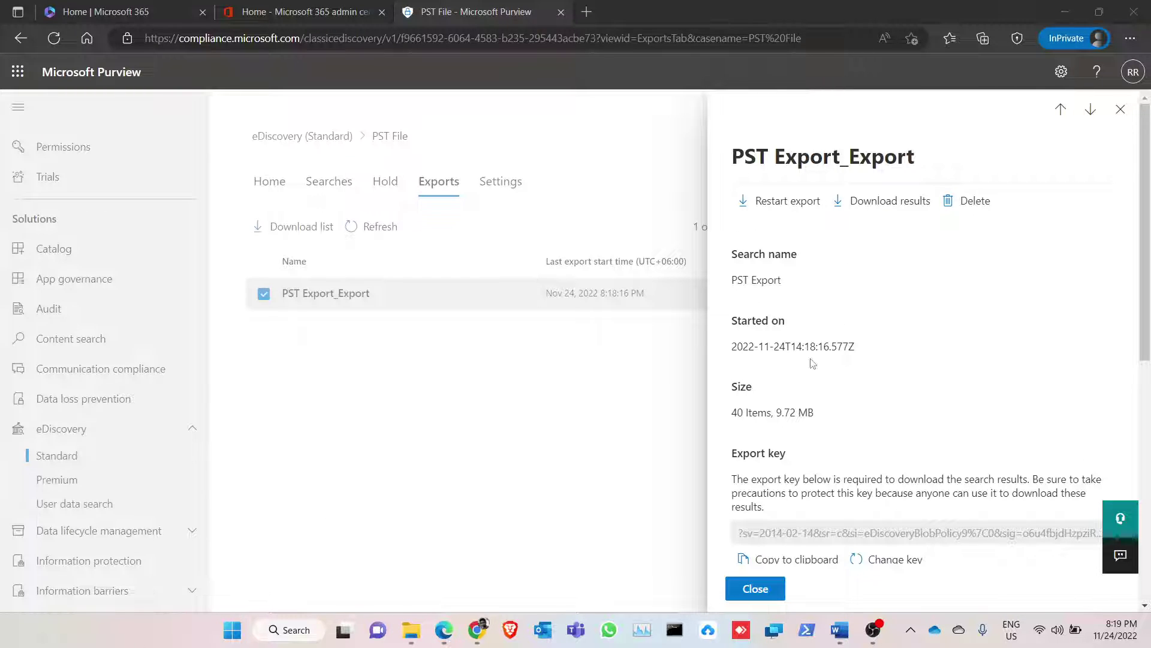
Scroll the export details to Download results and start downloading, bringing up the Export Tool installer.
click(1149, 311)
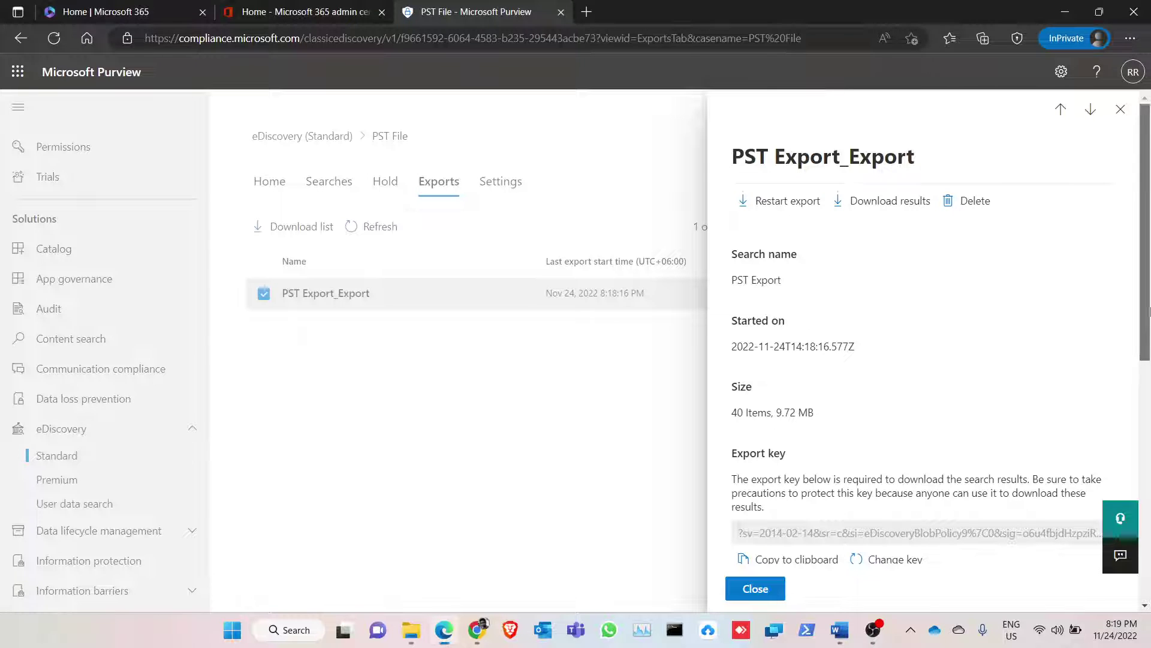
mouse_move(1149, 310)
mouse_down()
mouse_move(1146, 410)
mouse_move(1148, 293)
mouse_up()
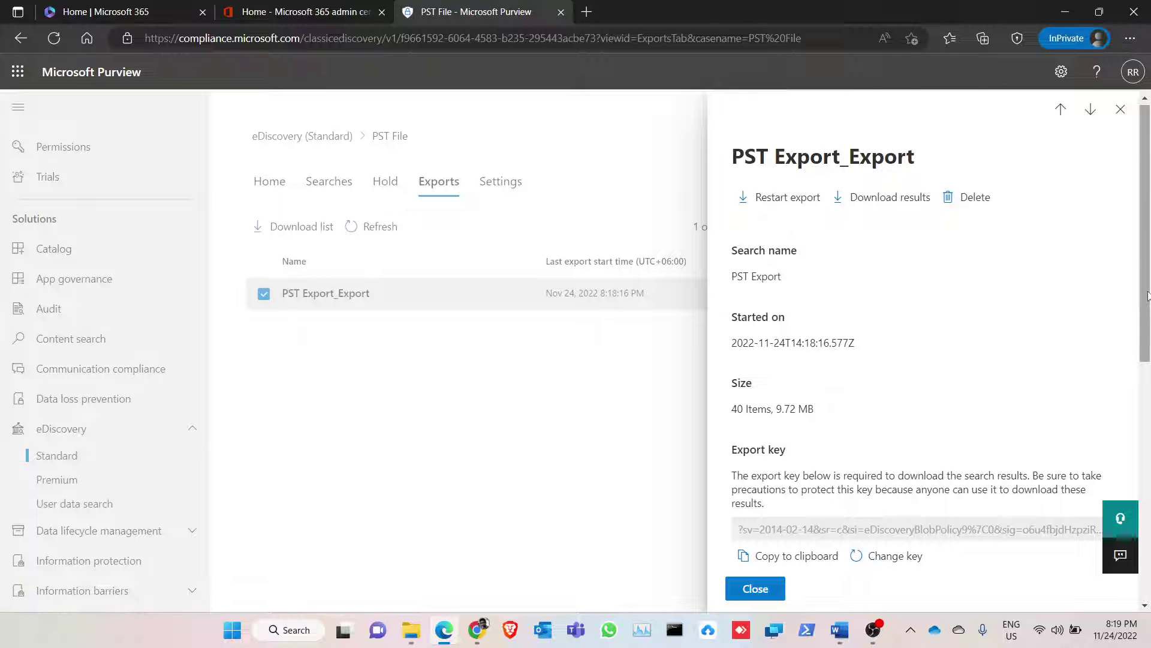
drag(1147, 289, 1146, 233)
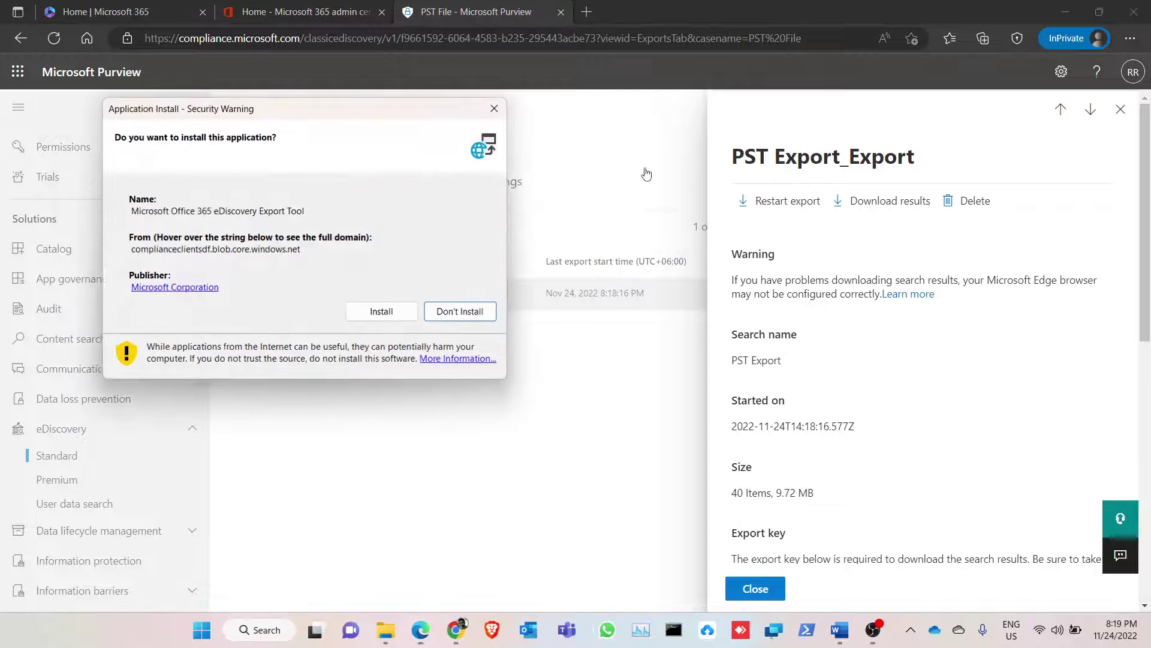
Install the Microsoft Office 365 eDiscovery Export Tool from the ClickOnce security warning.
click(382, 311)
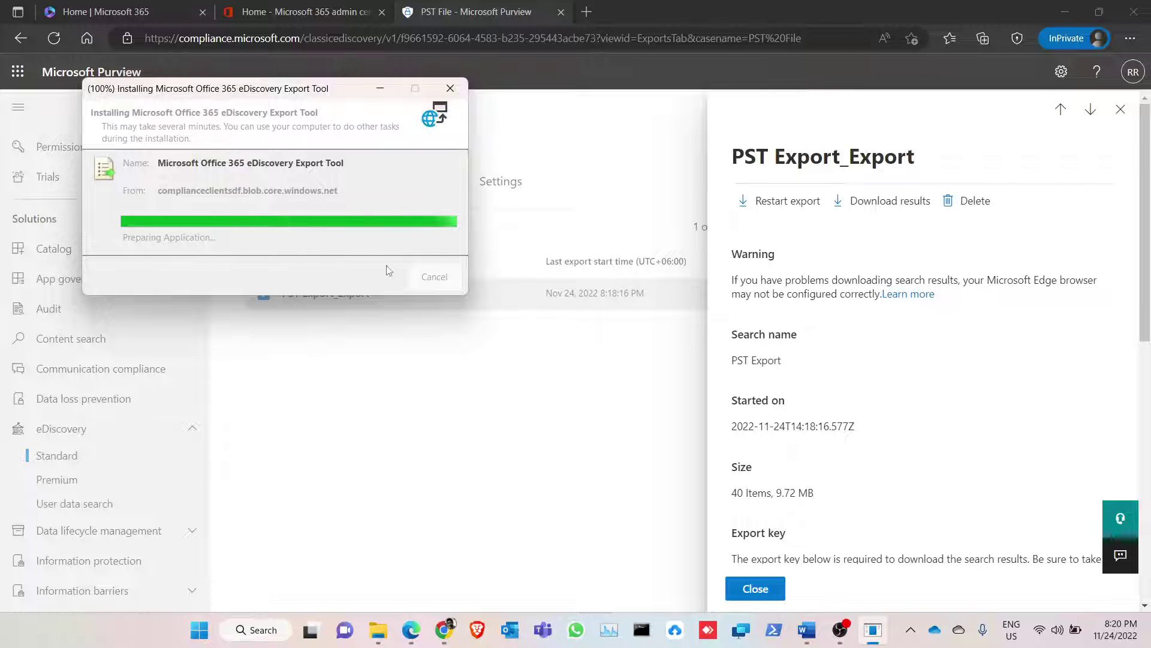
mouse_move(446, 640)
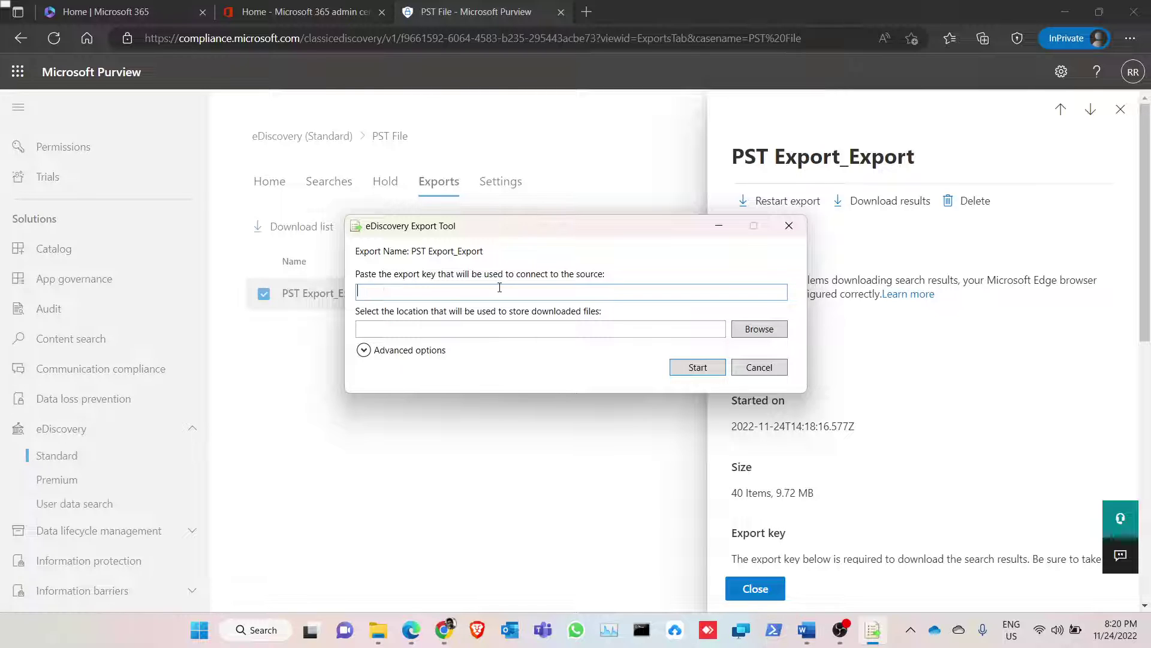
Copy the export key from the export details and paste it into the Export Tool.
click(1127, 346)
scroll(776, 340, down, 3)
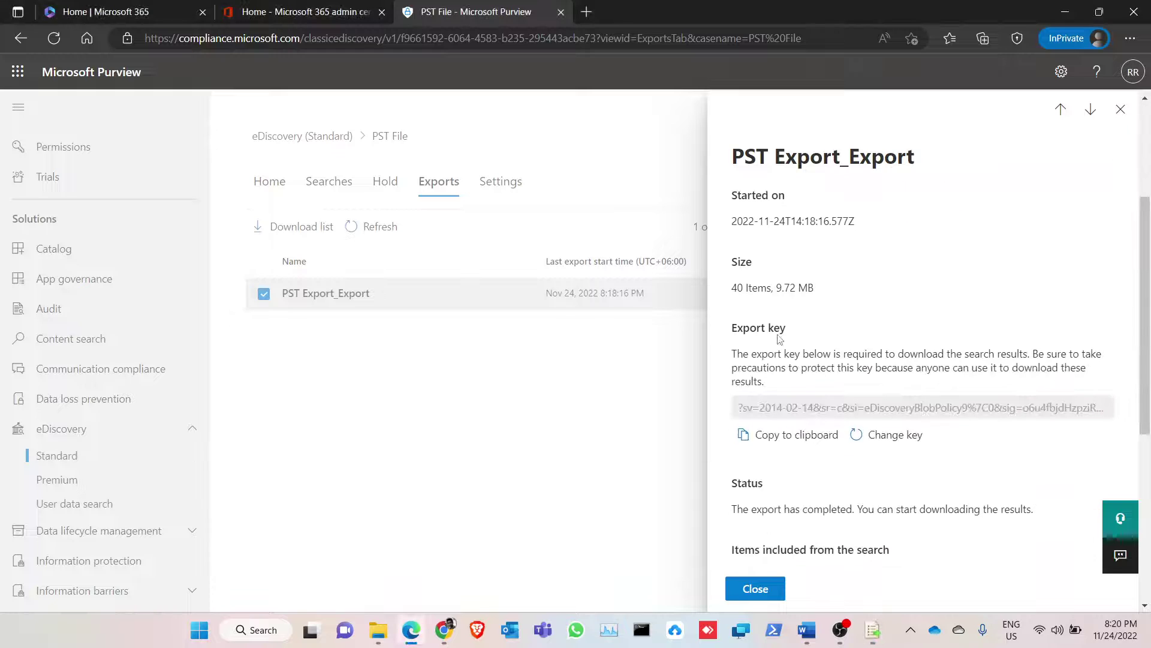
click(782, 432)
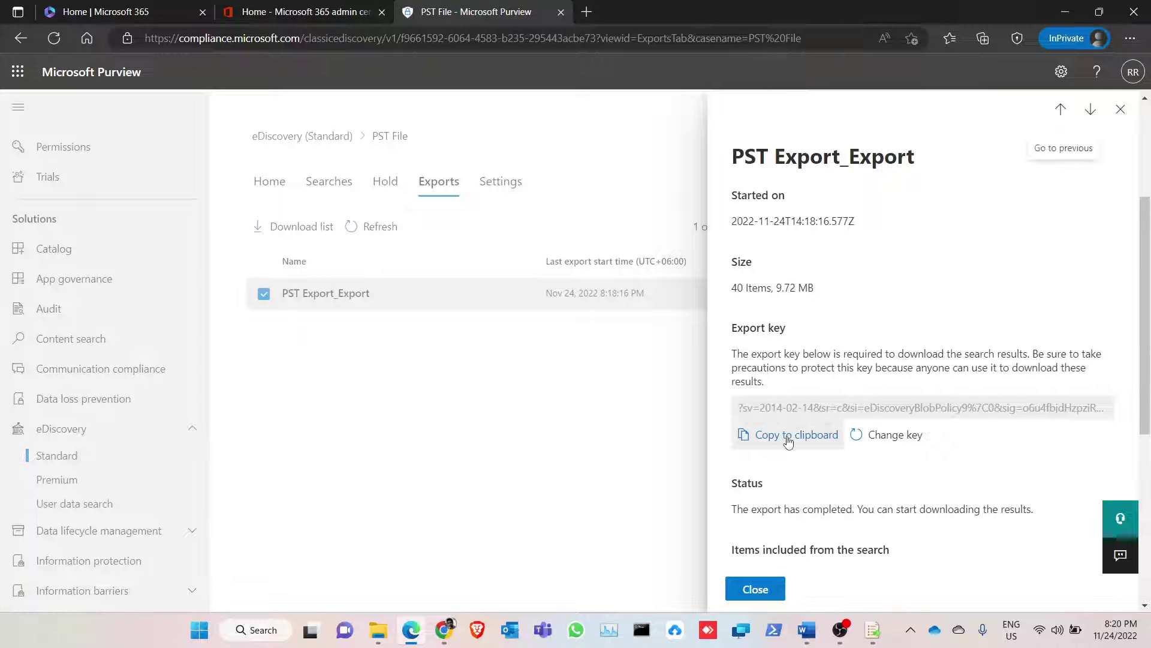
click(872, 636)
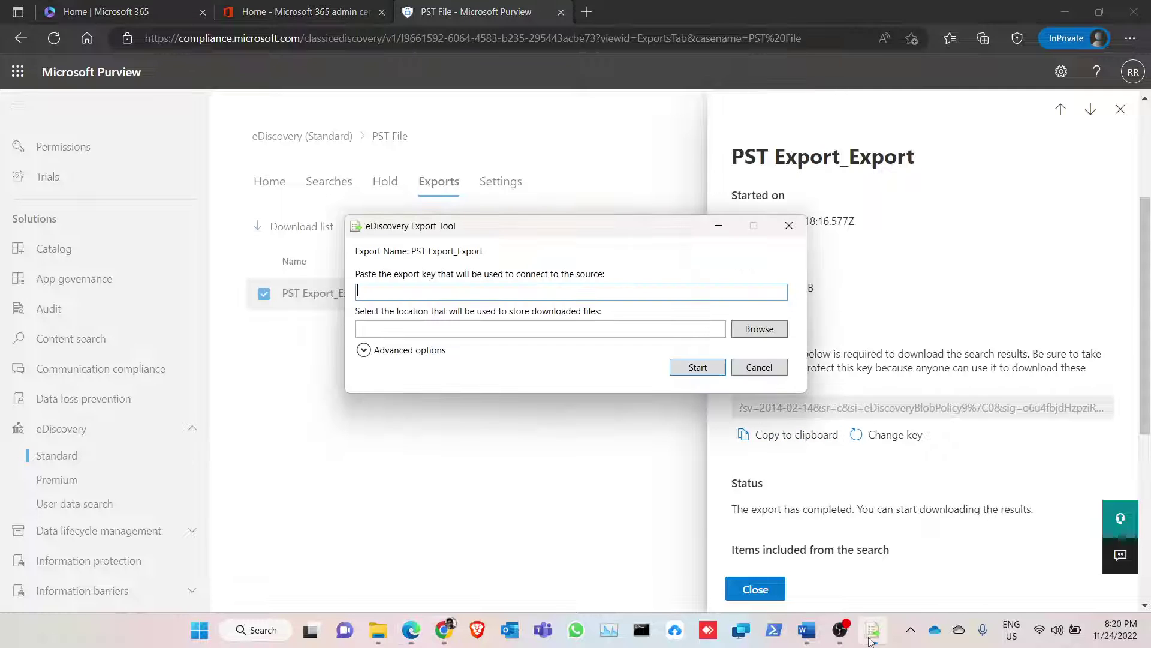
click(470, 293)
key(ctrl+v)
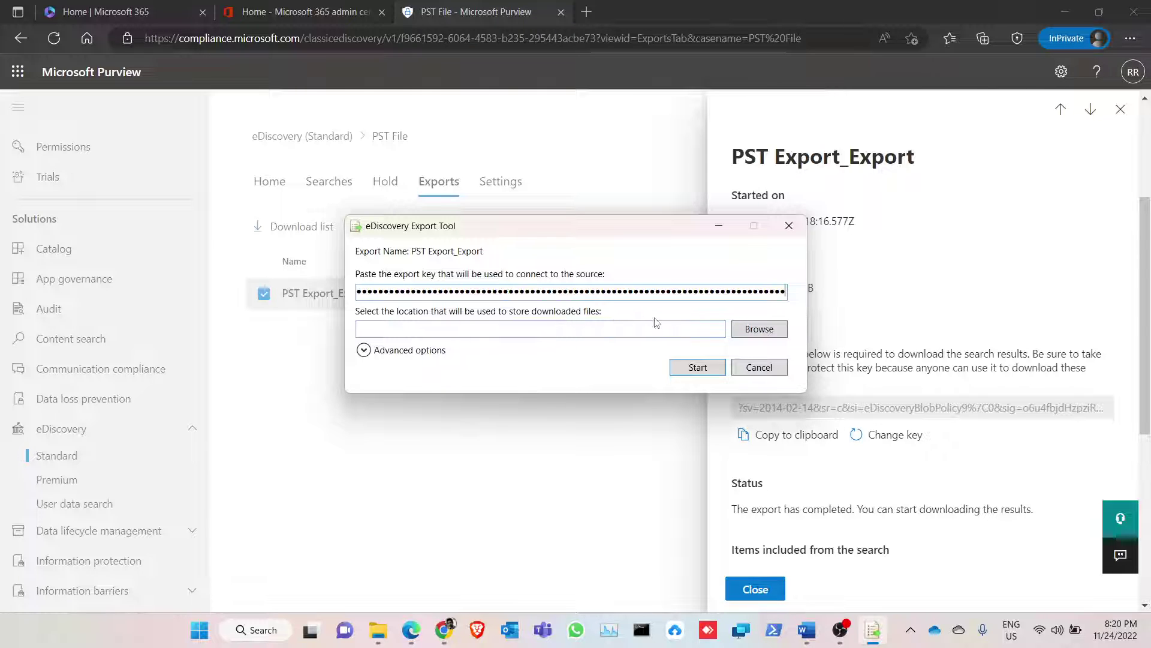
Set the Desktop as download location and reveal the PST file name Exchange.pst.
click(760, 331)
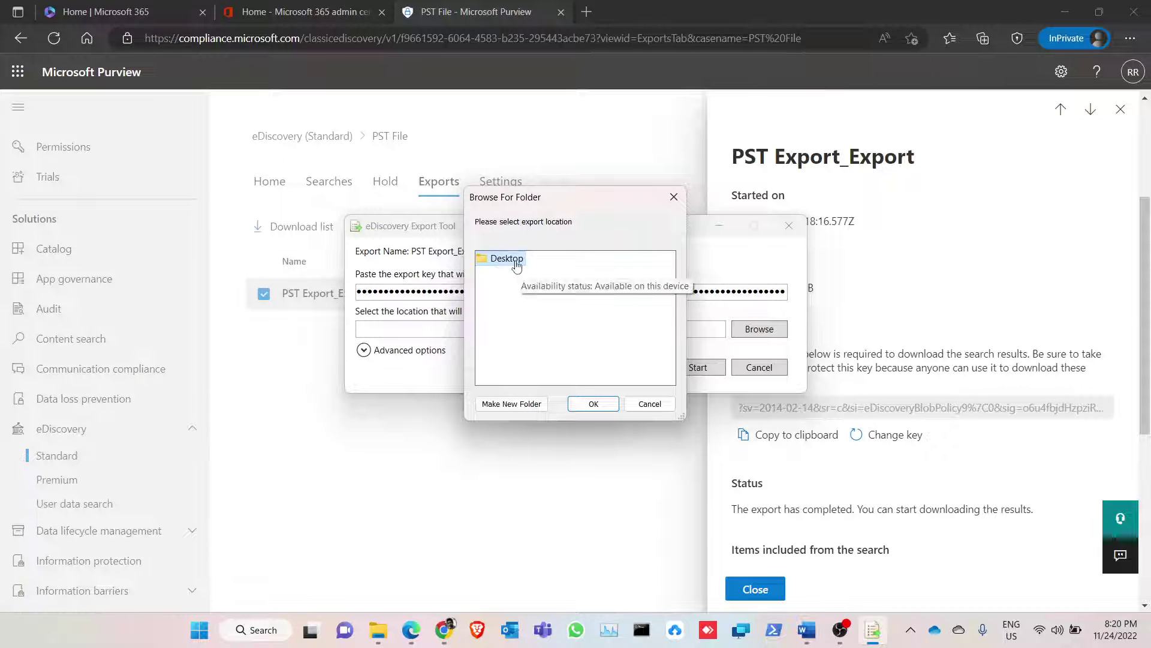
click(593, 403)
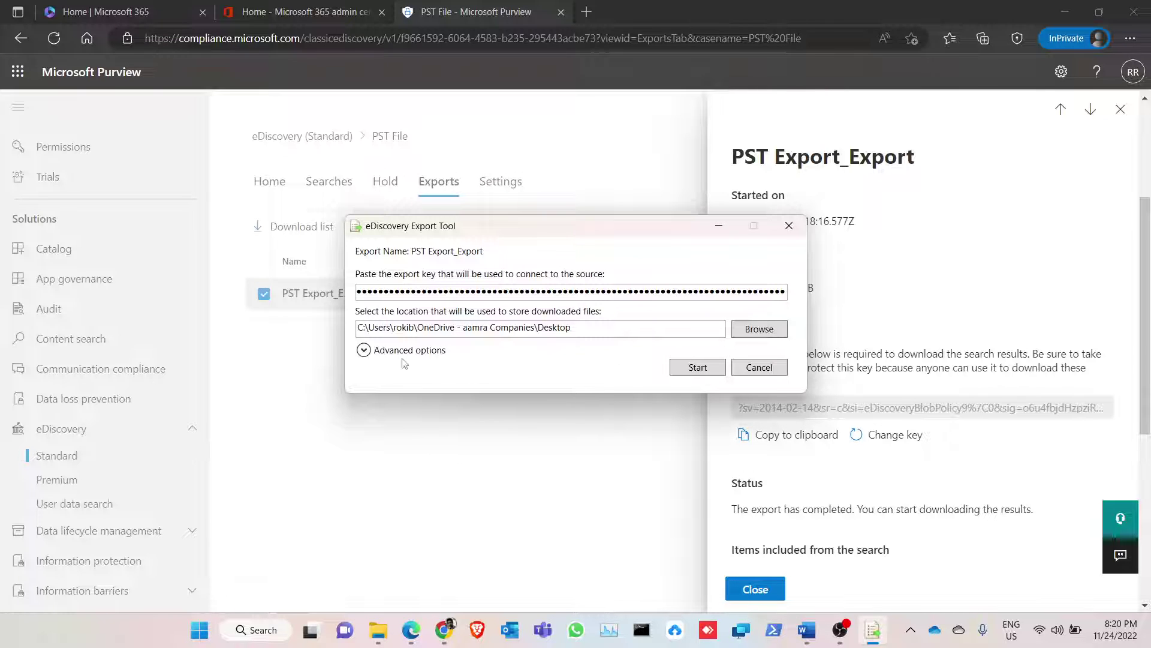
click(364, 350)
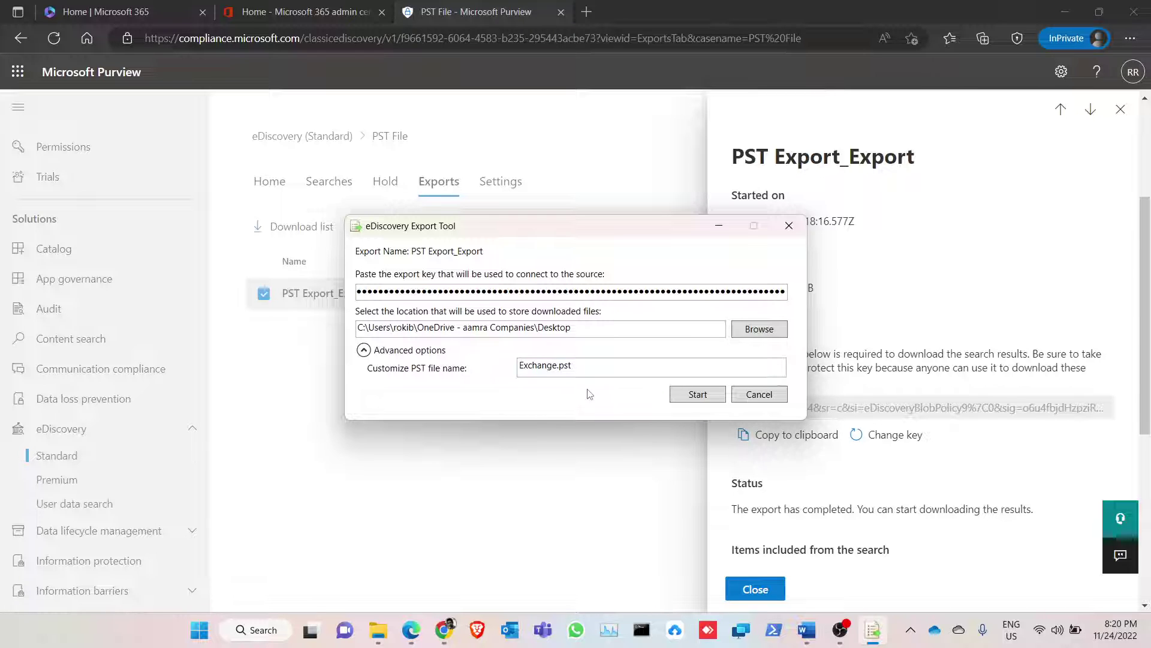
Download all 40 items (9.72 MB) to the Desktop, then close the tool and export details.
click(693, 398)
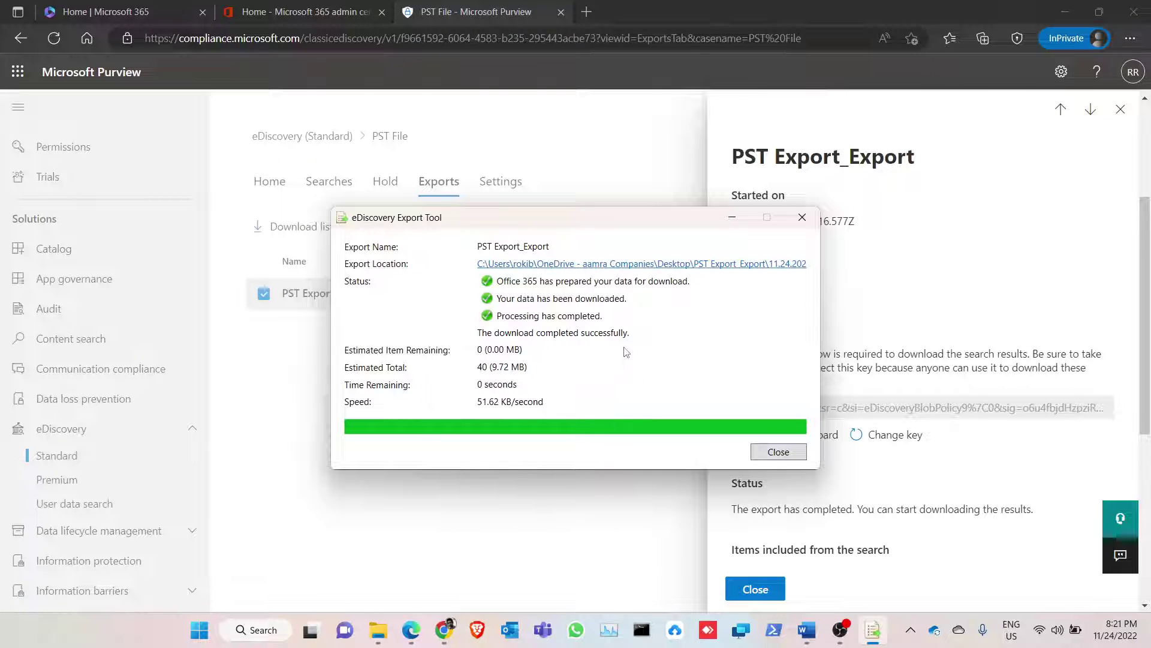
click(778, 451)
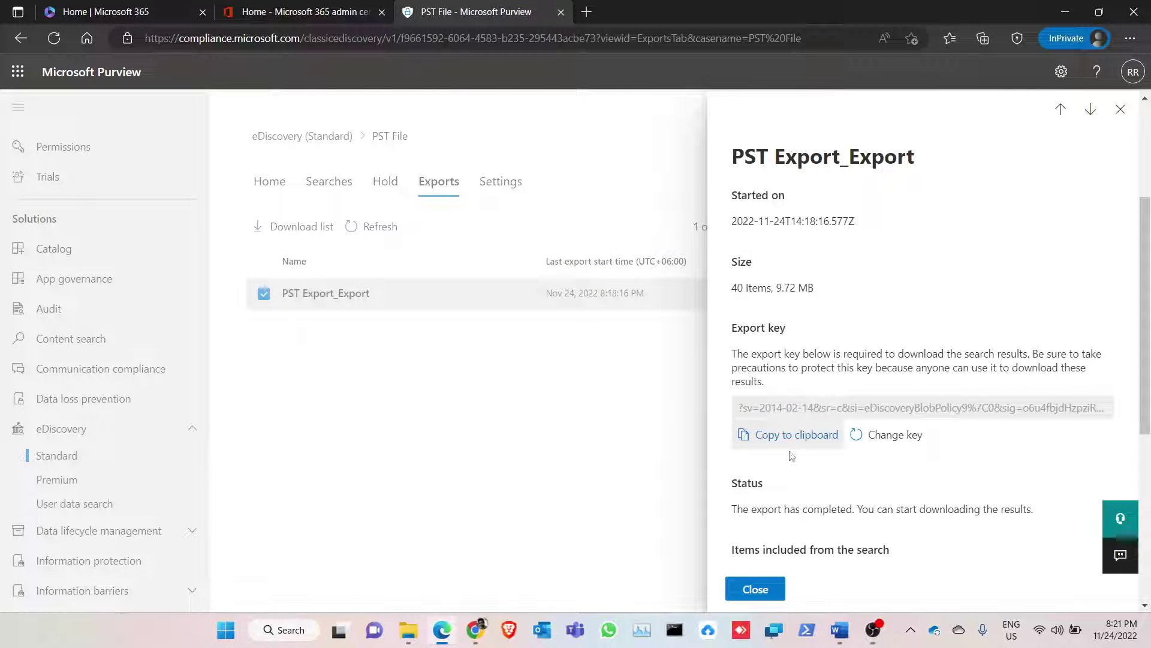
click(757, 590)
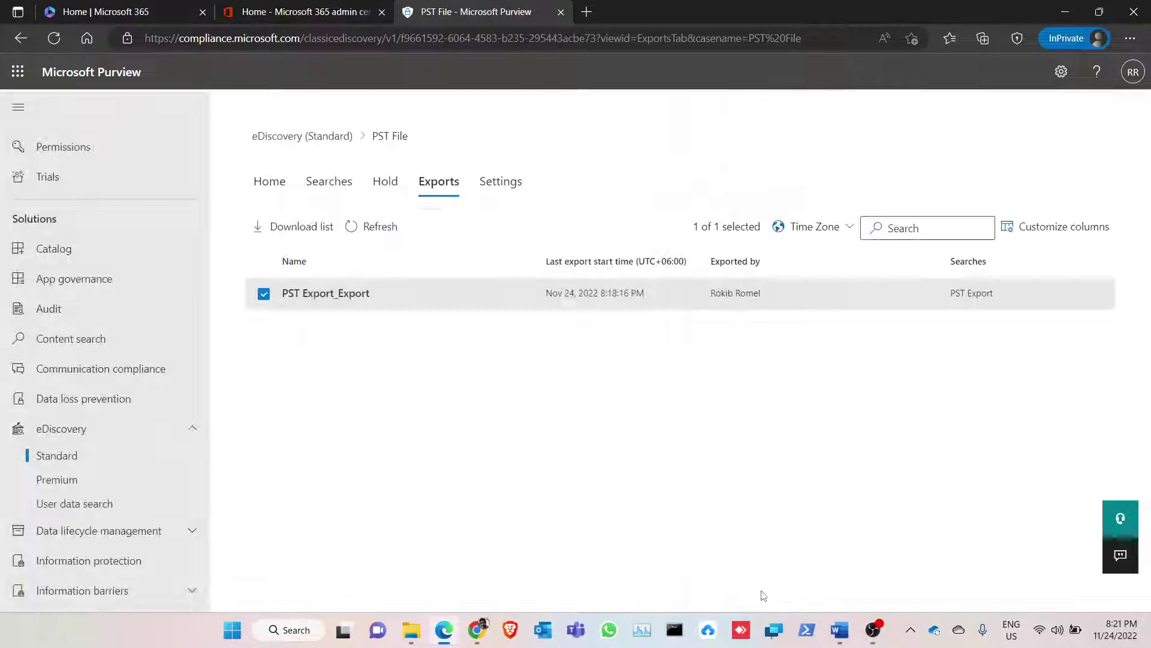
Browse Desktop\PST Export_Export\11.24.2022-2020PM\Exchange and select the 10,681 KB Outlook data file.
click(1065, 12)
click(1064, 12)
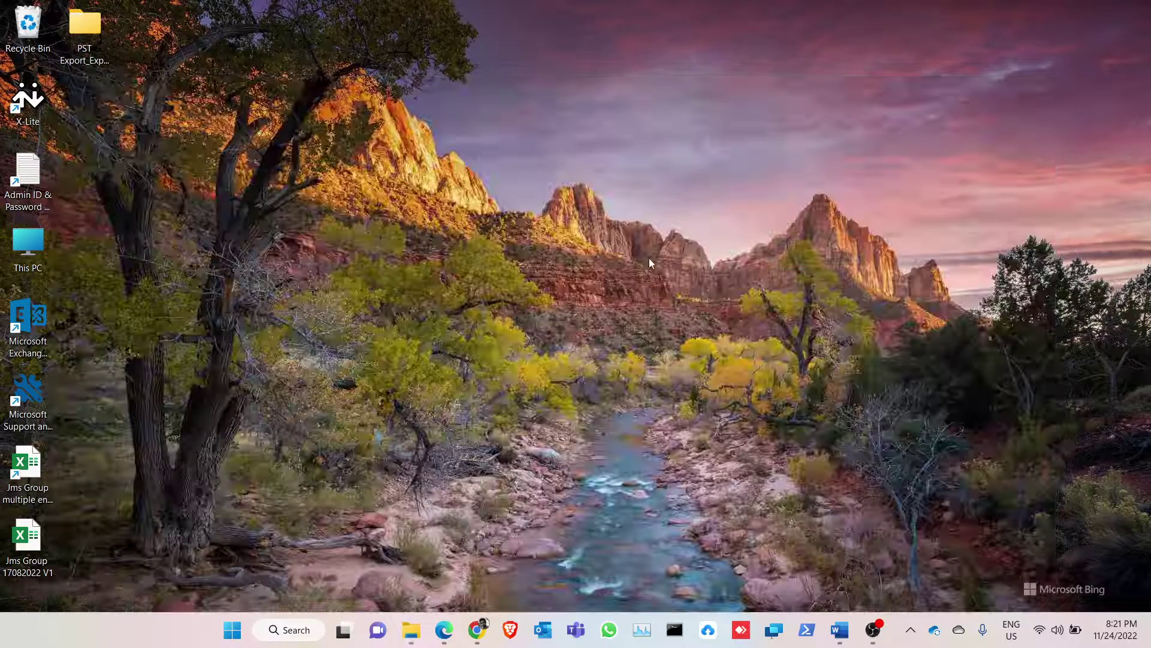
click(92, 37)
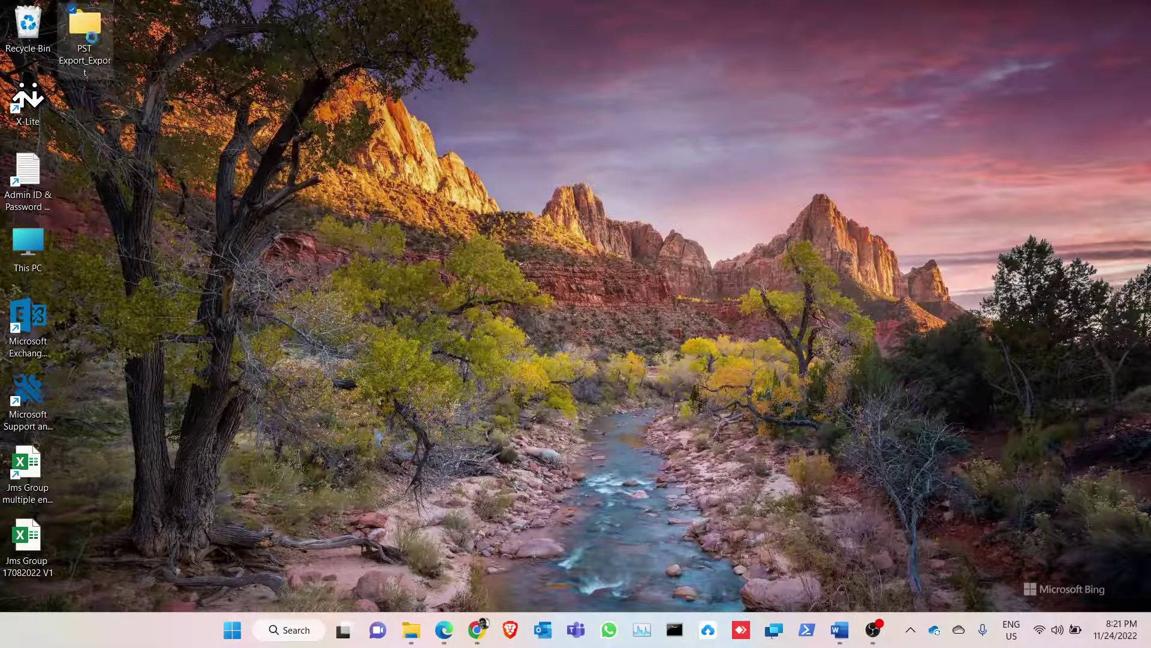
double_click(91, 37)
click(231, 147)
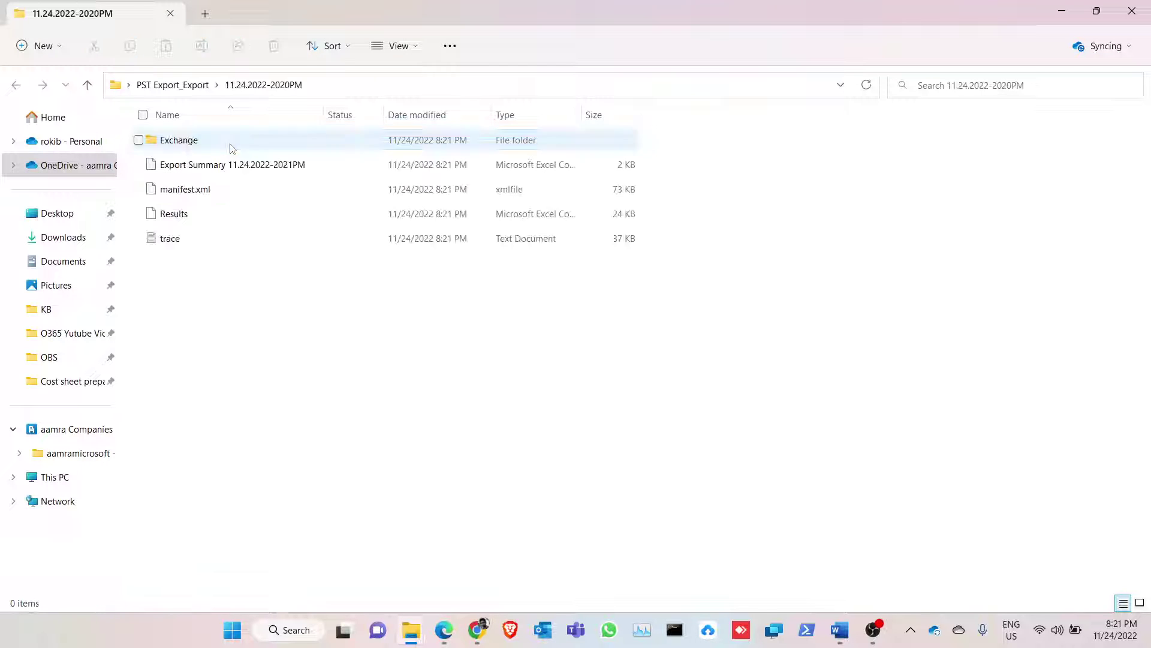
double_click(179, 140)
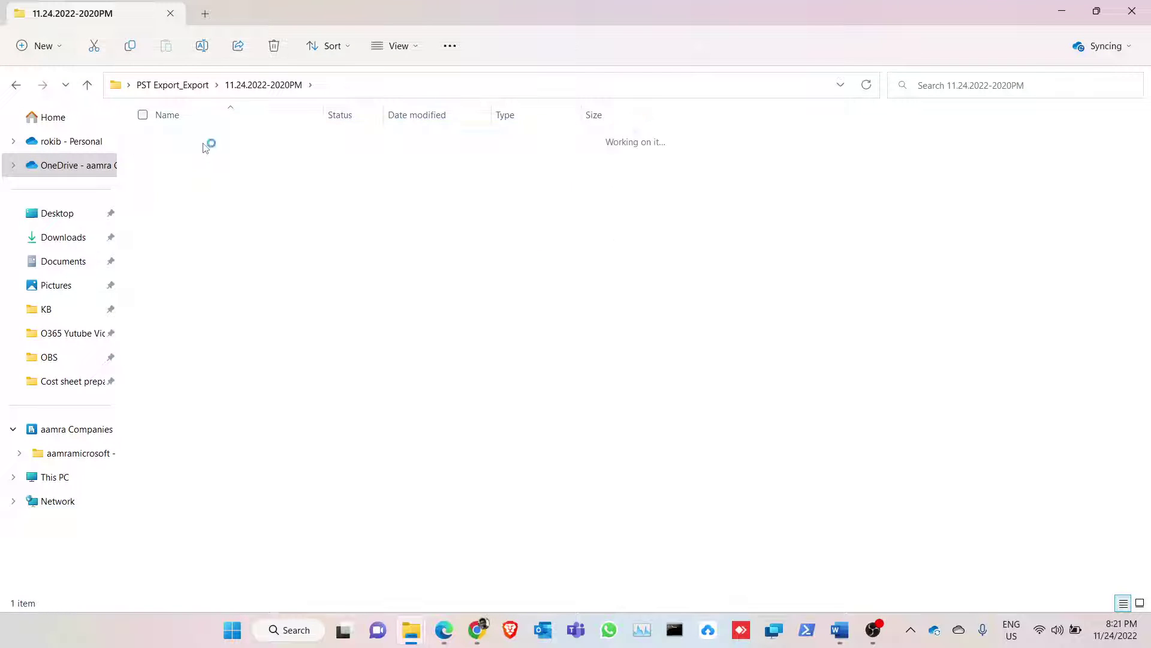
click(204, 144)
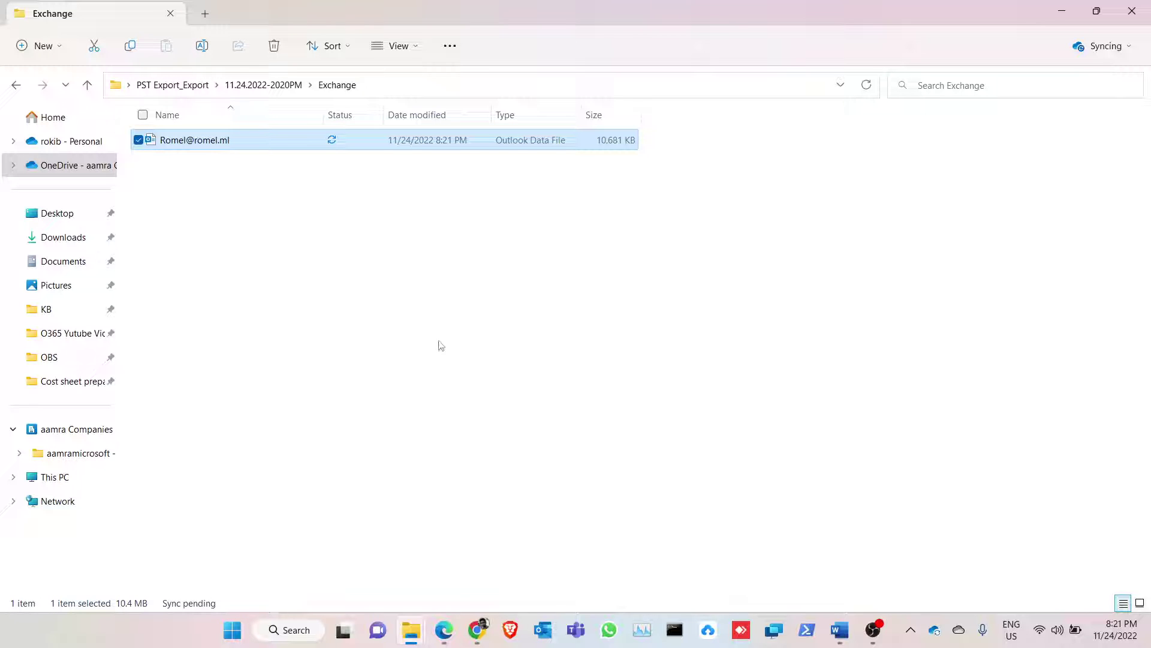
Open Outlook on the web from the Microsoft 365 tab, then launch desktop Outlook on its Inbox.
mouse_move(454, 637)
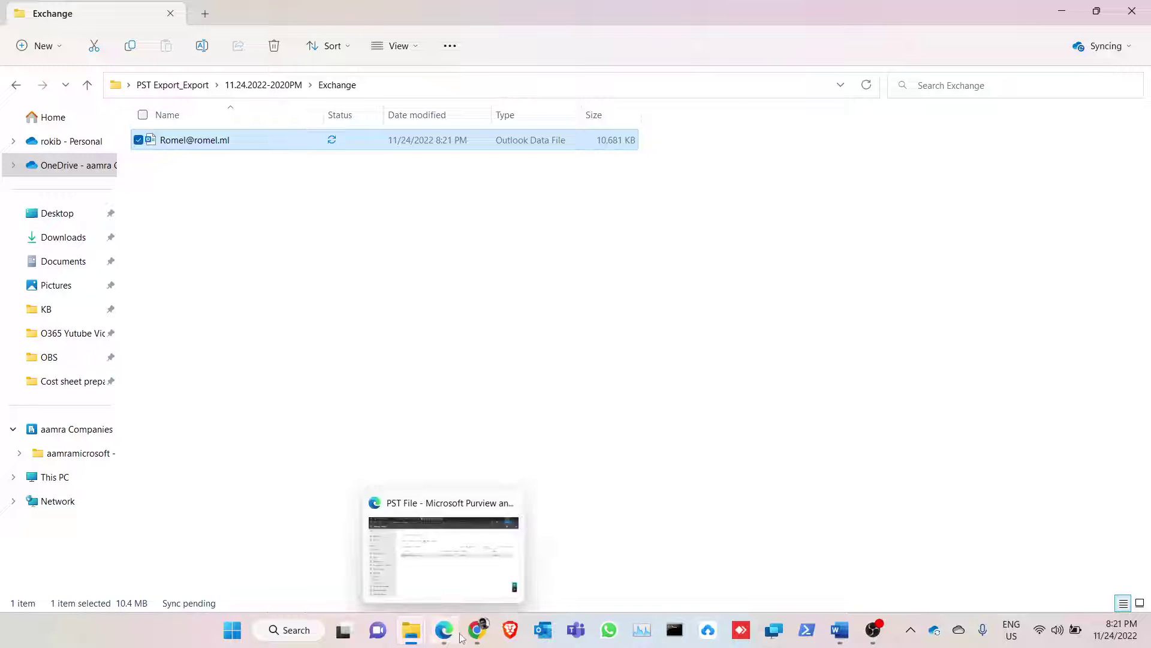
click(444, 558)
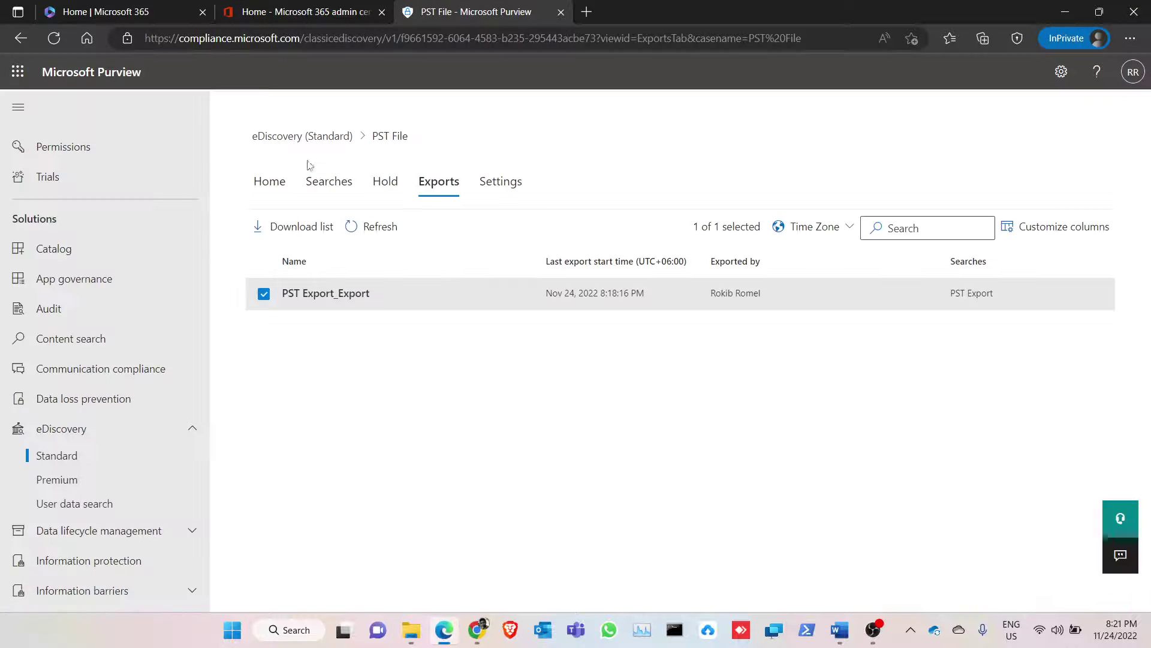
click(121, 11)
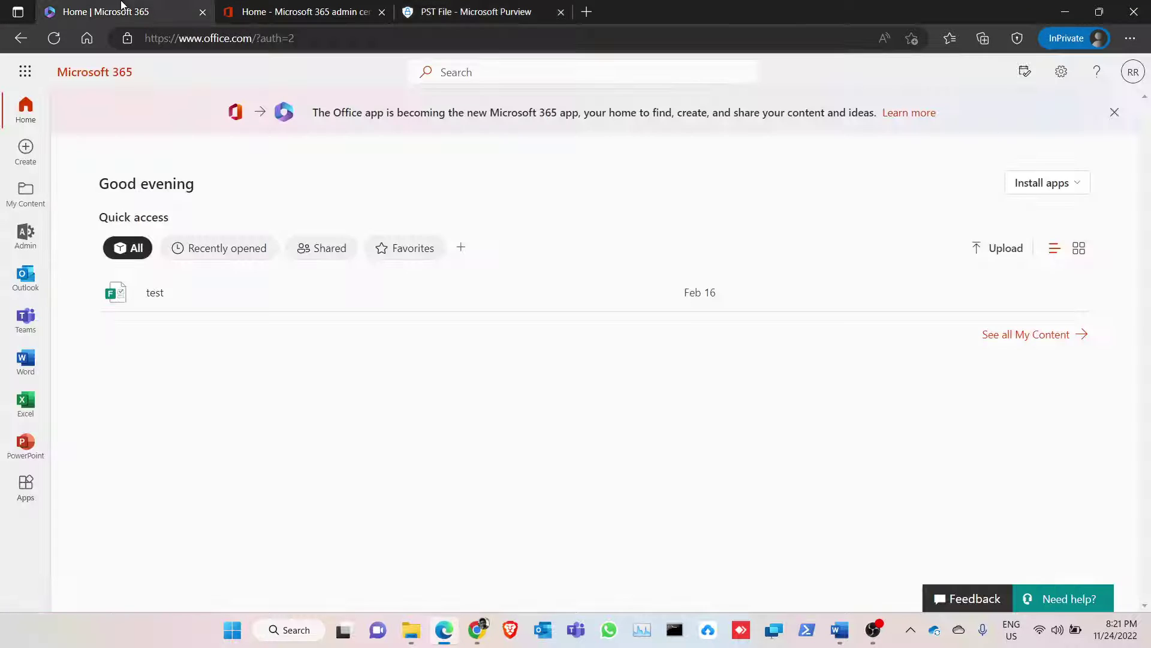
click(25, 275)
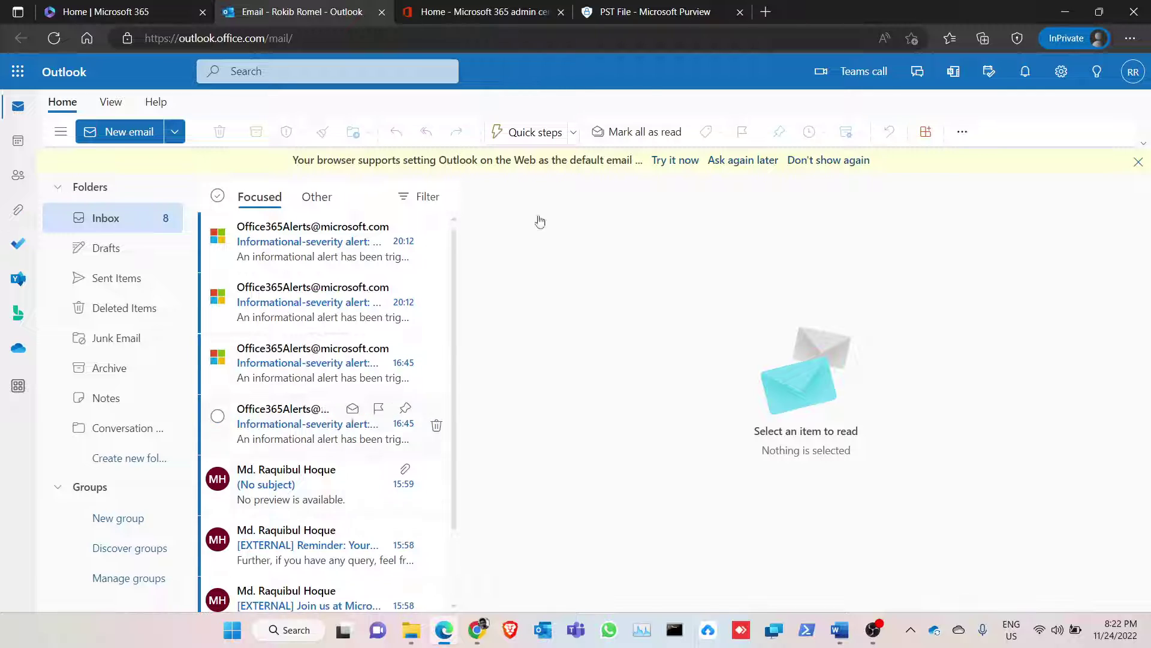
click(1065, 11)
click(544, 633)
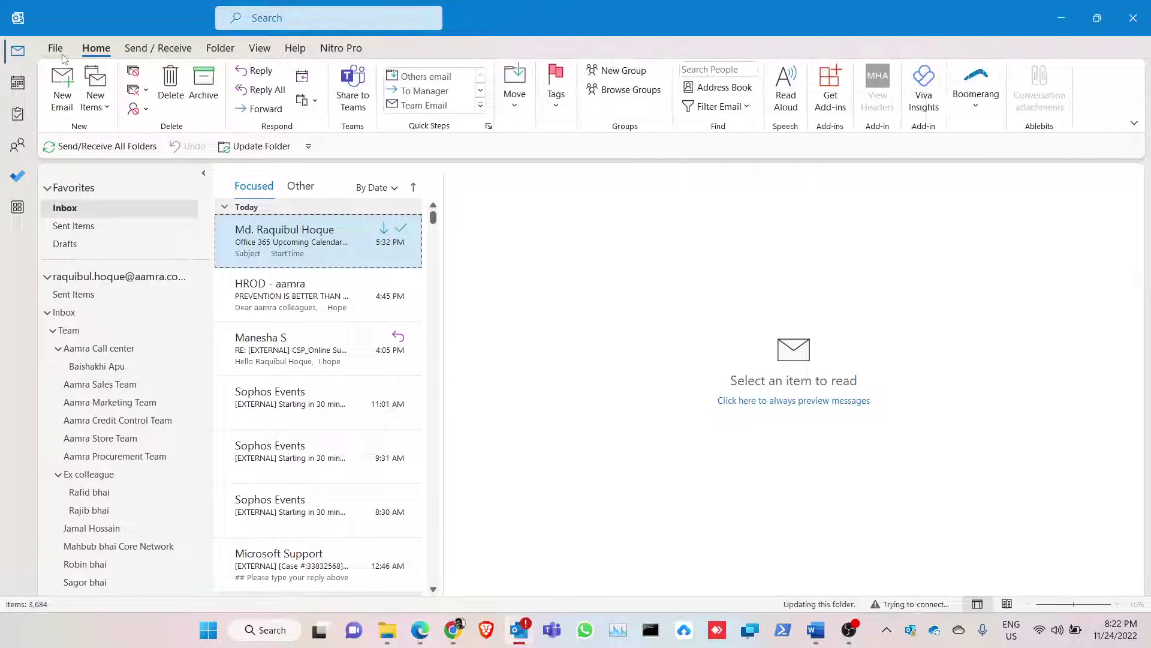
Open Outlook's Account Settings on the Data Files tab.
click(60, 49)
click(181, 183)
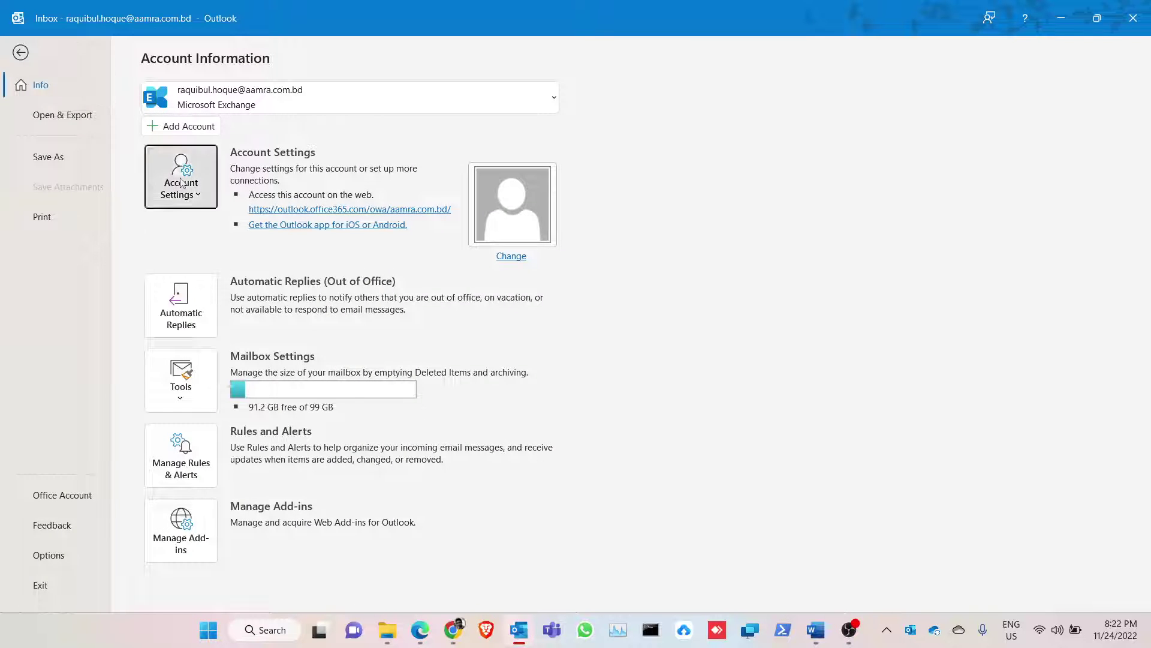
click(200, 222)
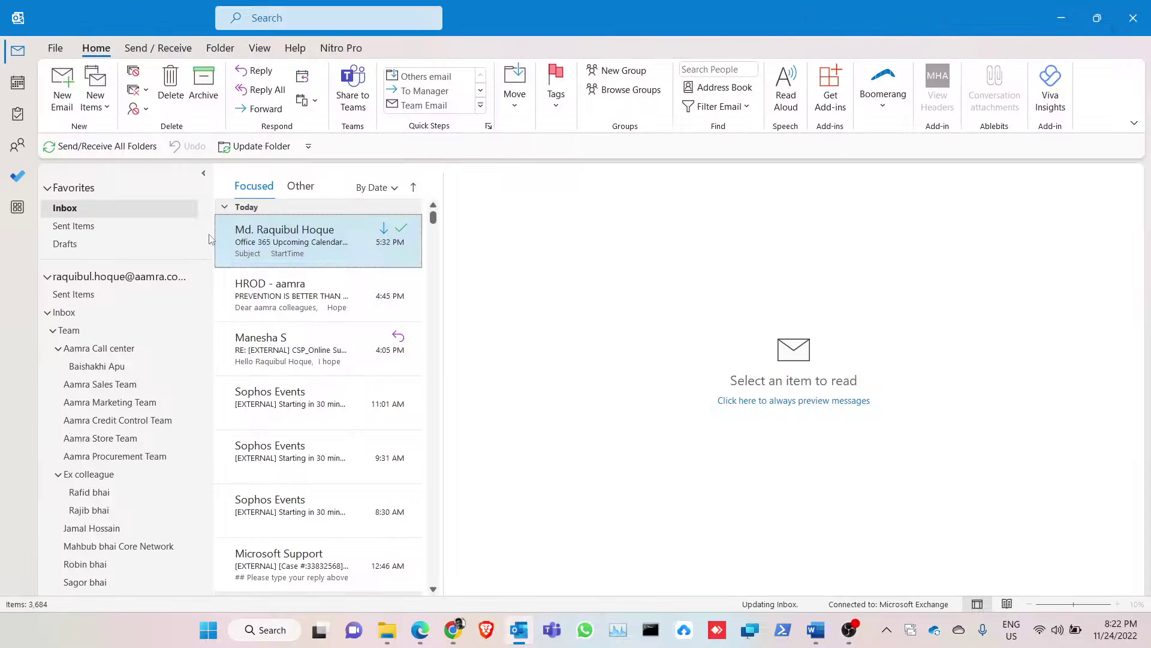
click(420, 201)
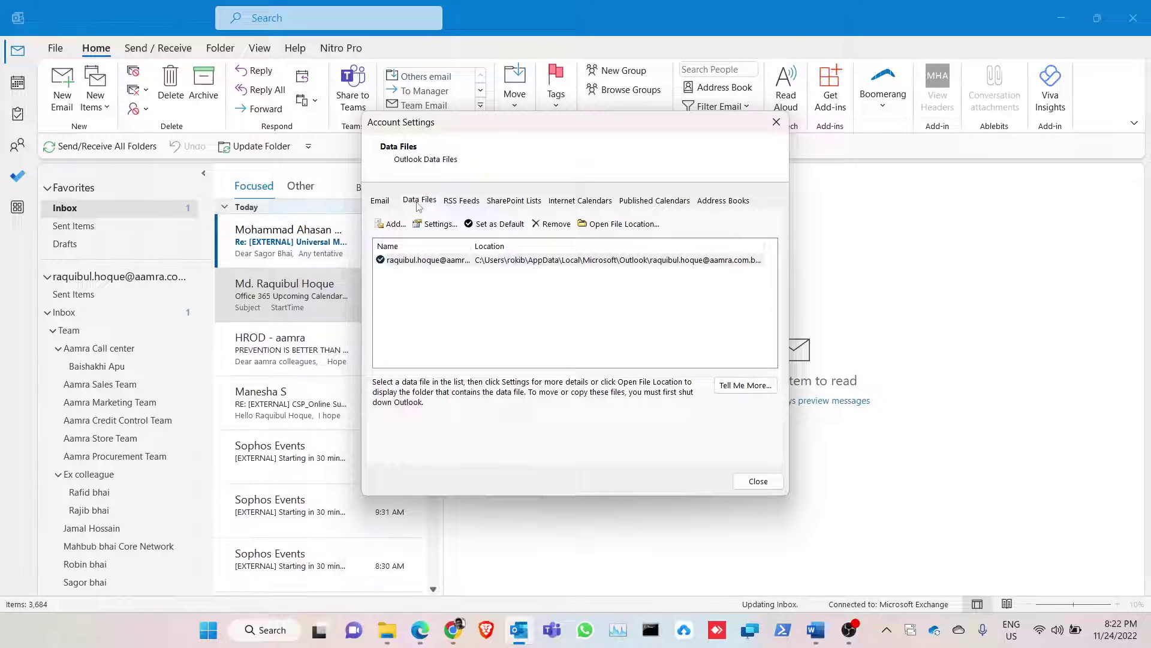
Add the PST from Desktop\PST Export_Export\11.24.2022-2020PM\Exchange as a data file, then close Account Settings.
click(392, 225)
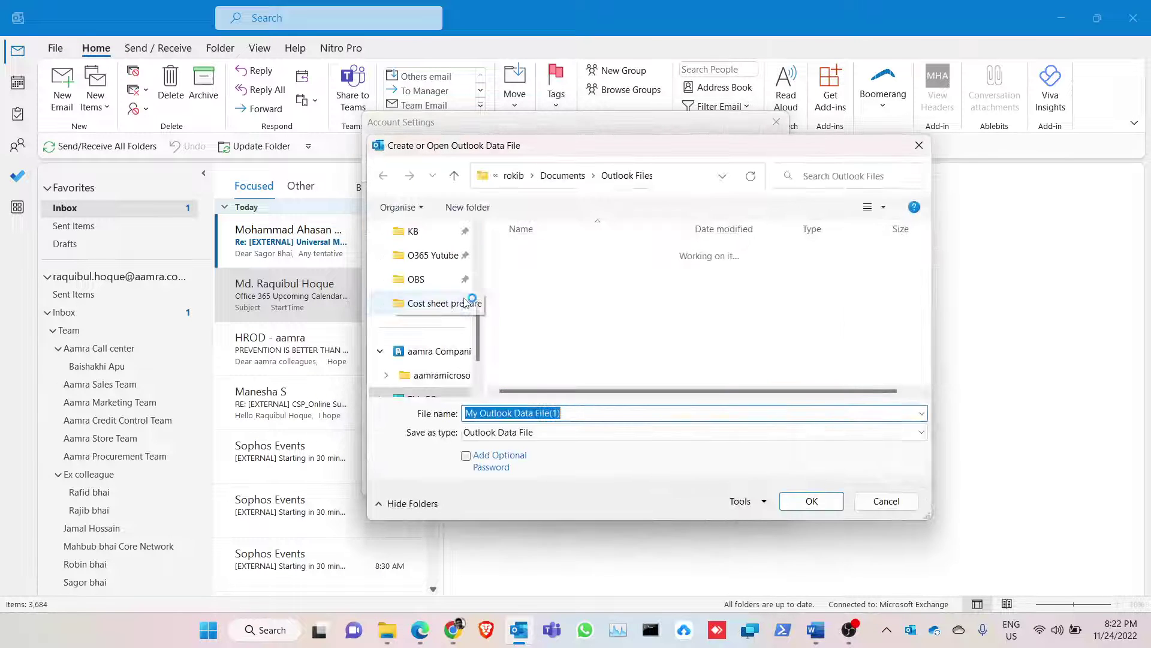
drag(478, 316, 477, 246)
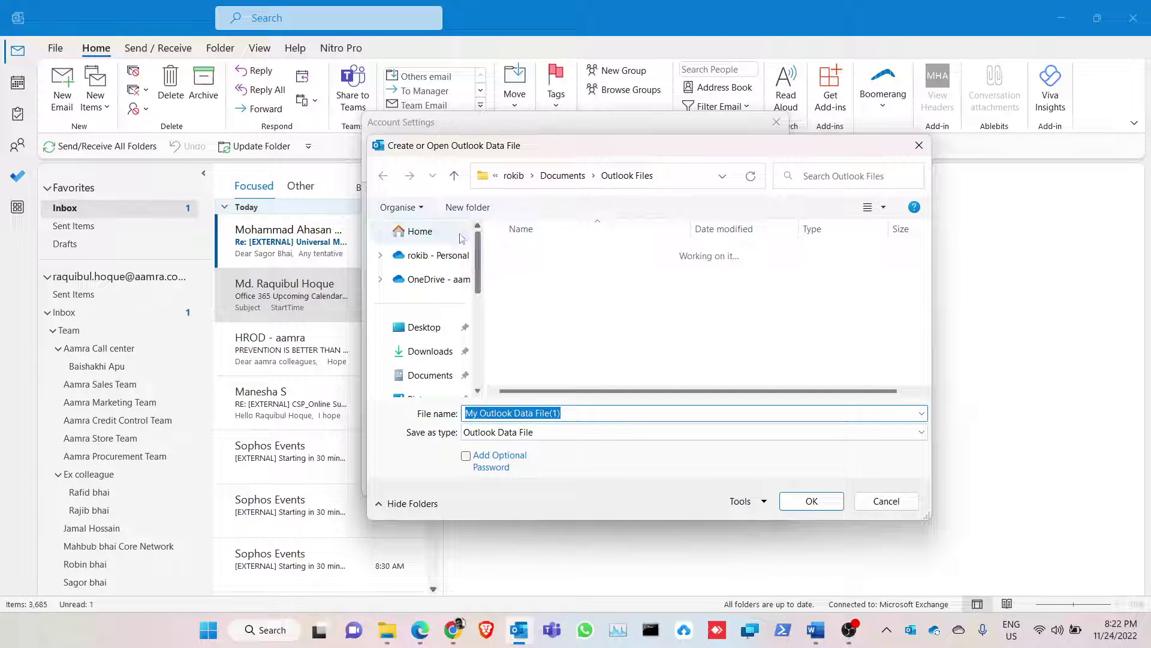
click(428, 331)
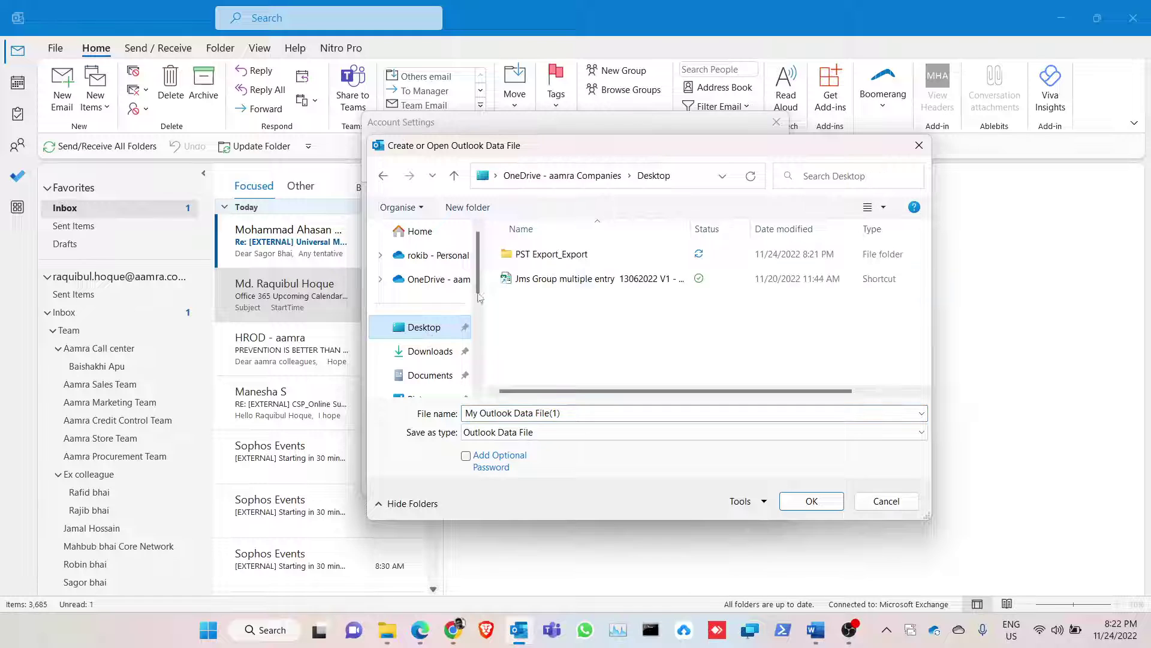
double_click(534, 257)
double_click(538, 257)
double_click(538, 257)
click(538, 257)
double_click(536, 259)
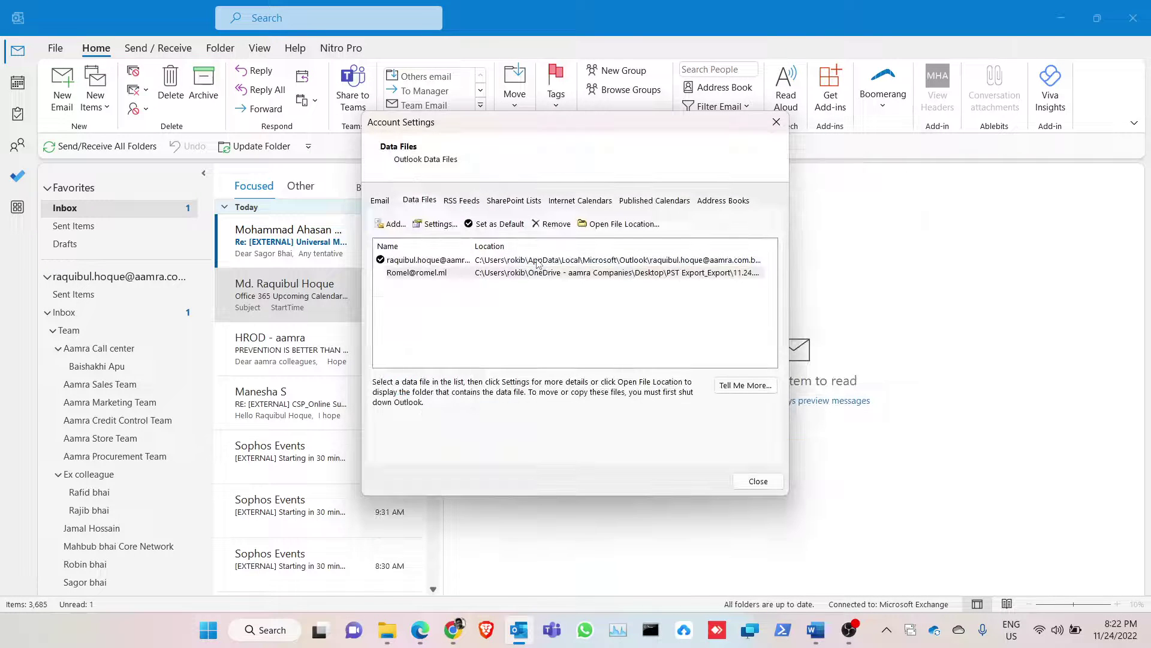
click(757, 481)
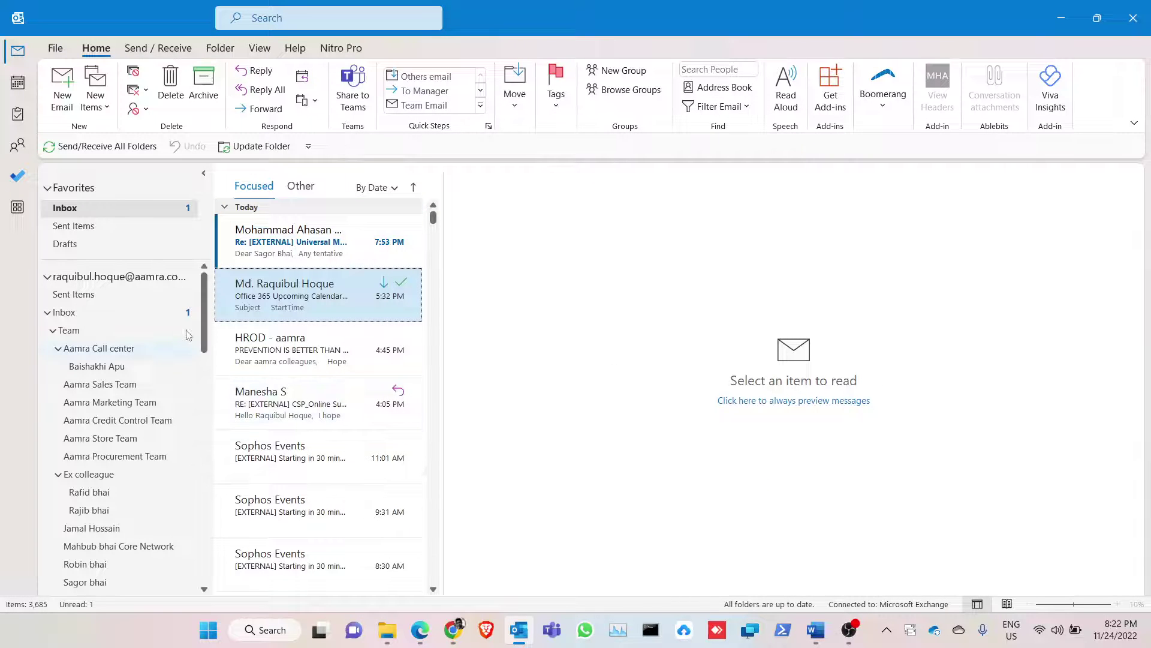
Expand the added PST's Primary node and Top of Information Store, then view its Inbox's 9 emails.
drag(205, 312, 203, 578)
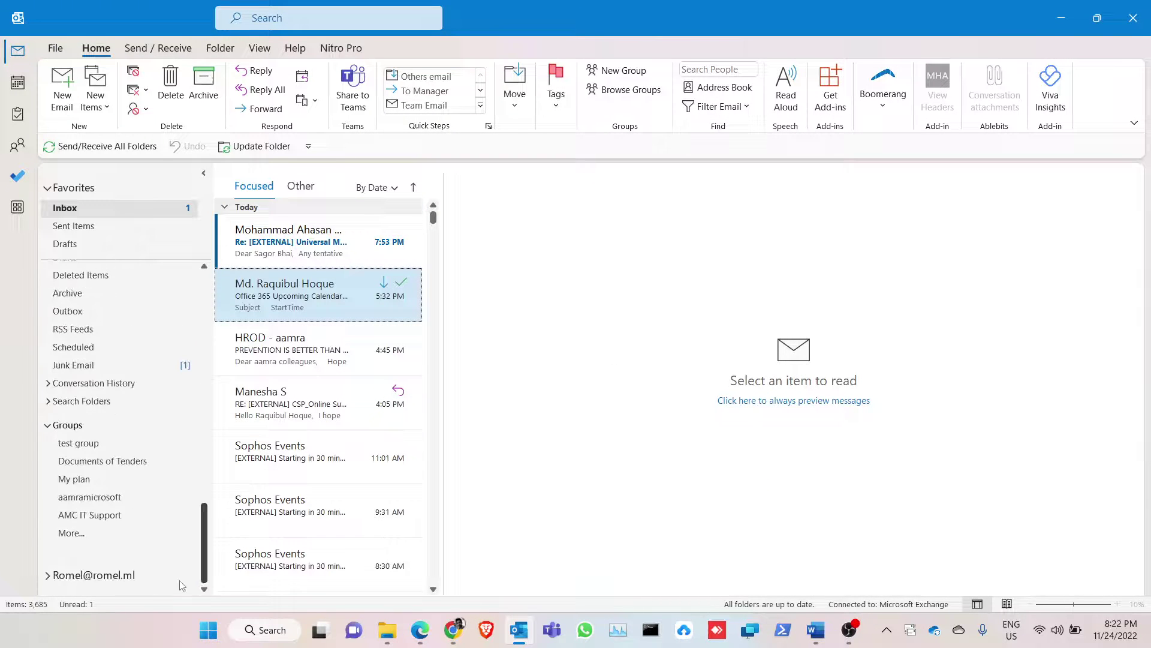
click(49, 576)
scroll(202, 541, down, 1)
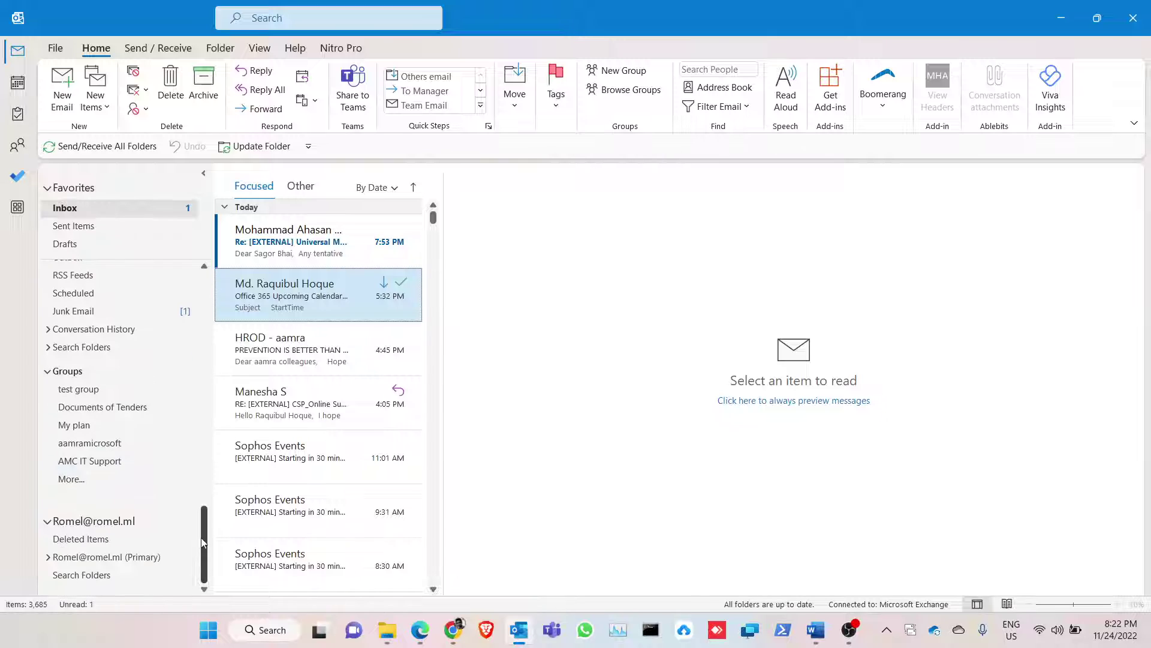
click(49, 558)
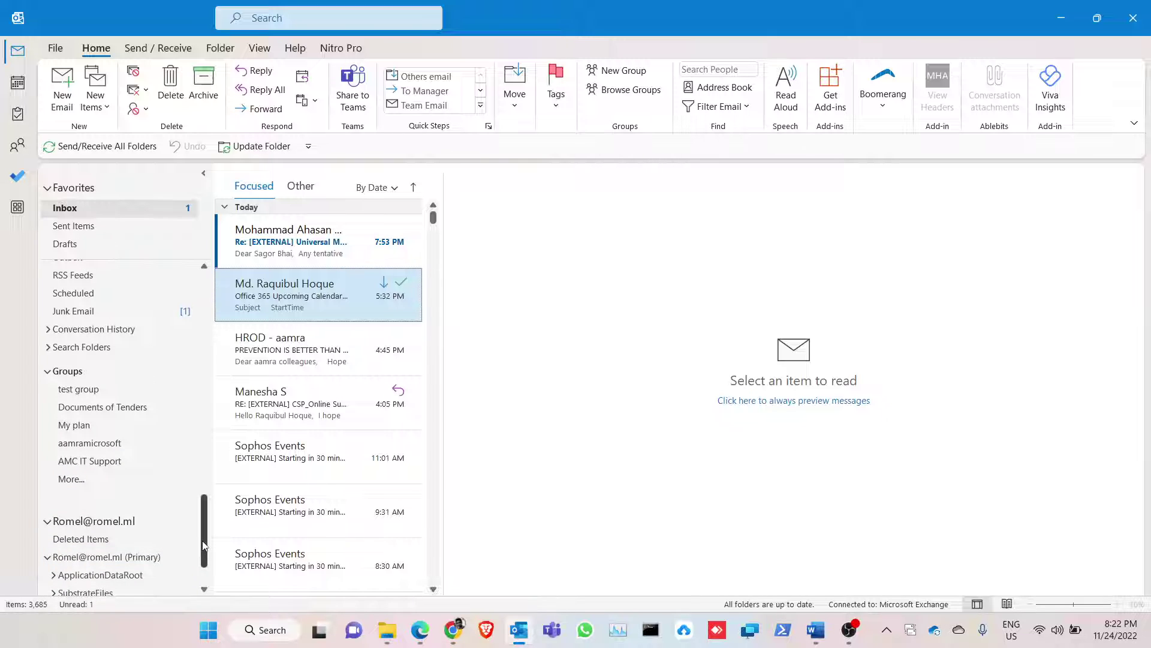
scroll(203, 544, down, 1)
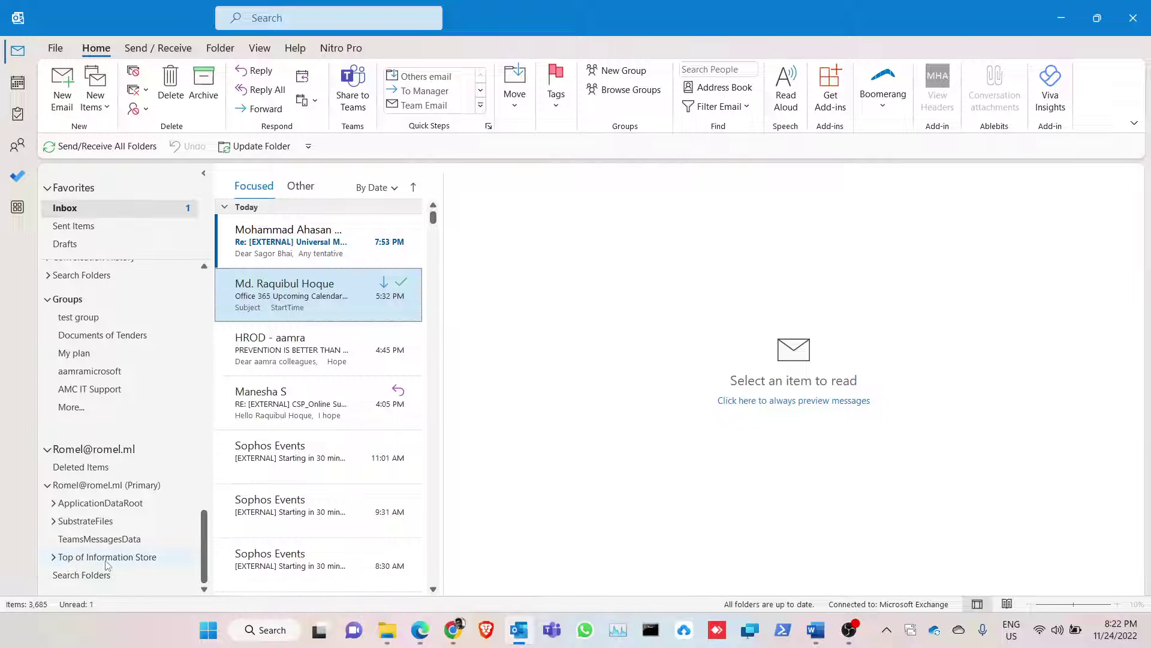
click(53, 556)
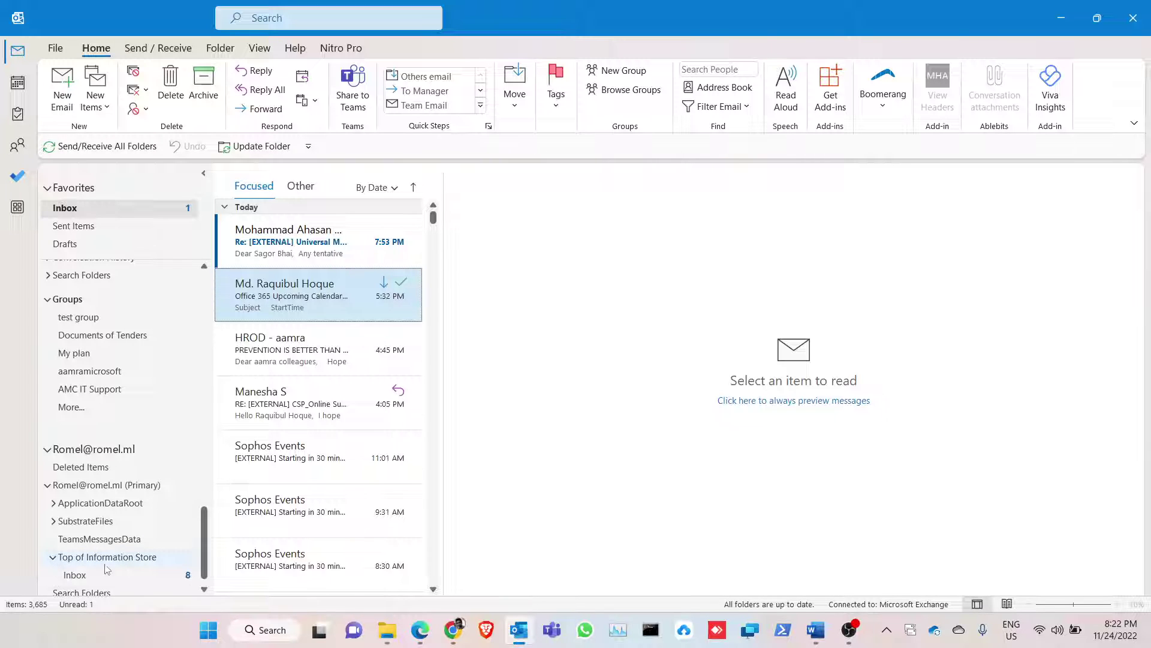
scroll(204, 546, down, 1)
click(137, 565)
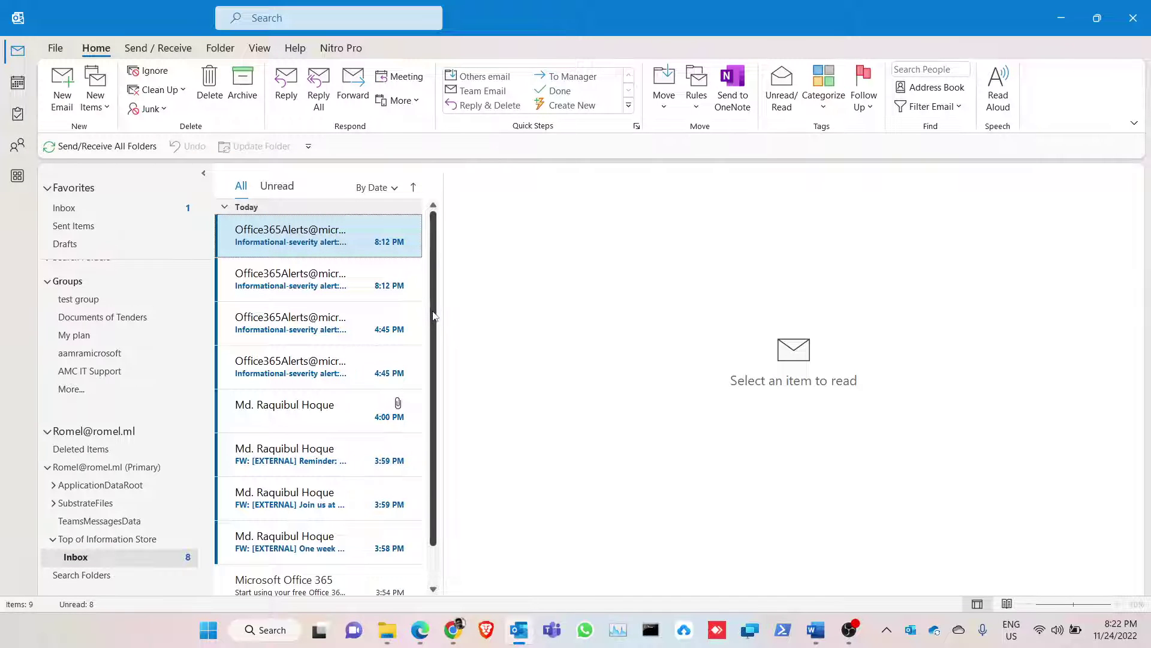
scroll(435, 317, down, 1)
scroll(435, 351, up, 1)
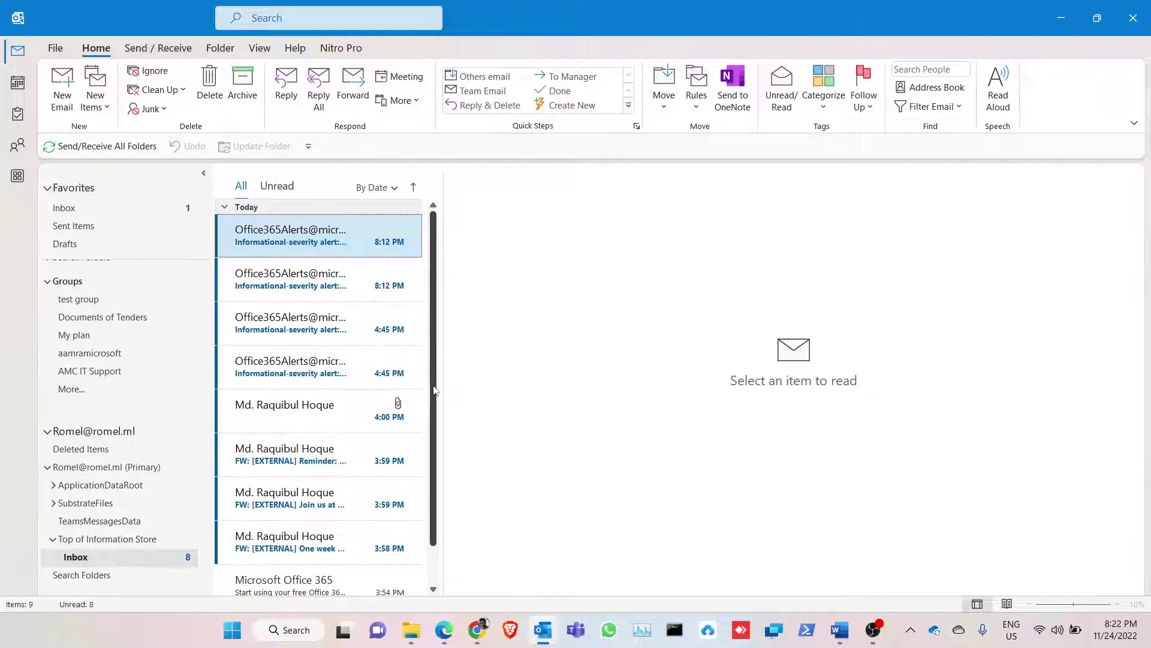
scroll(430, 386, down, 1)
click(444, 630)
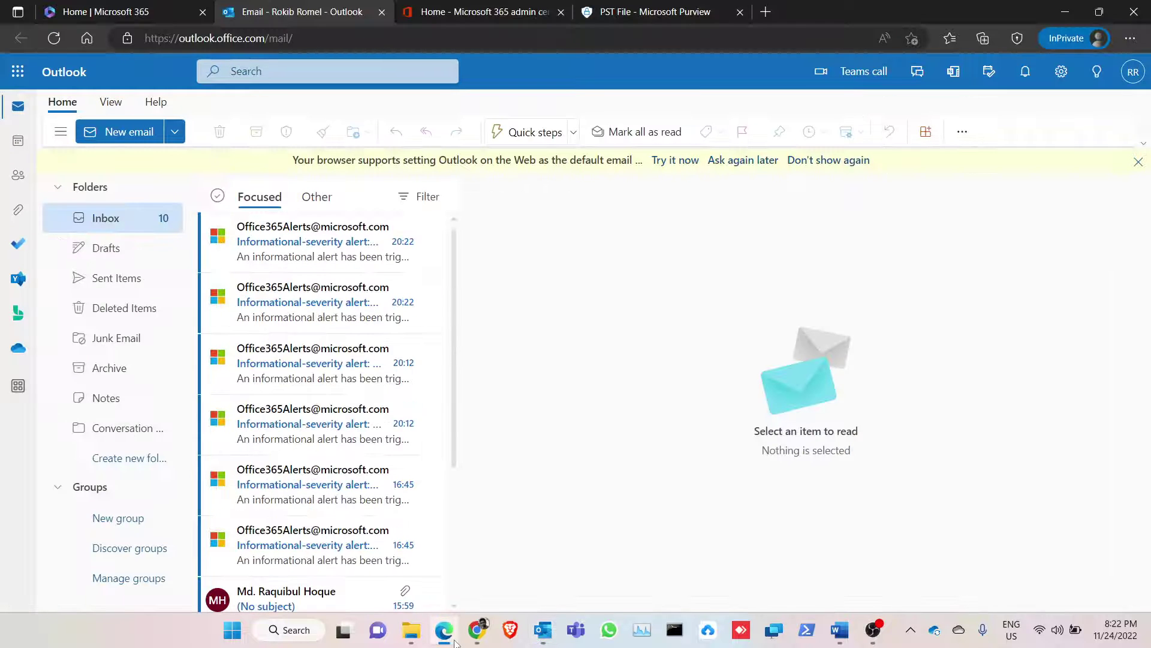
drag(453, 311, 460, 266)
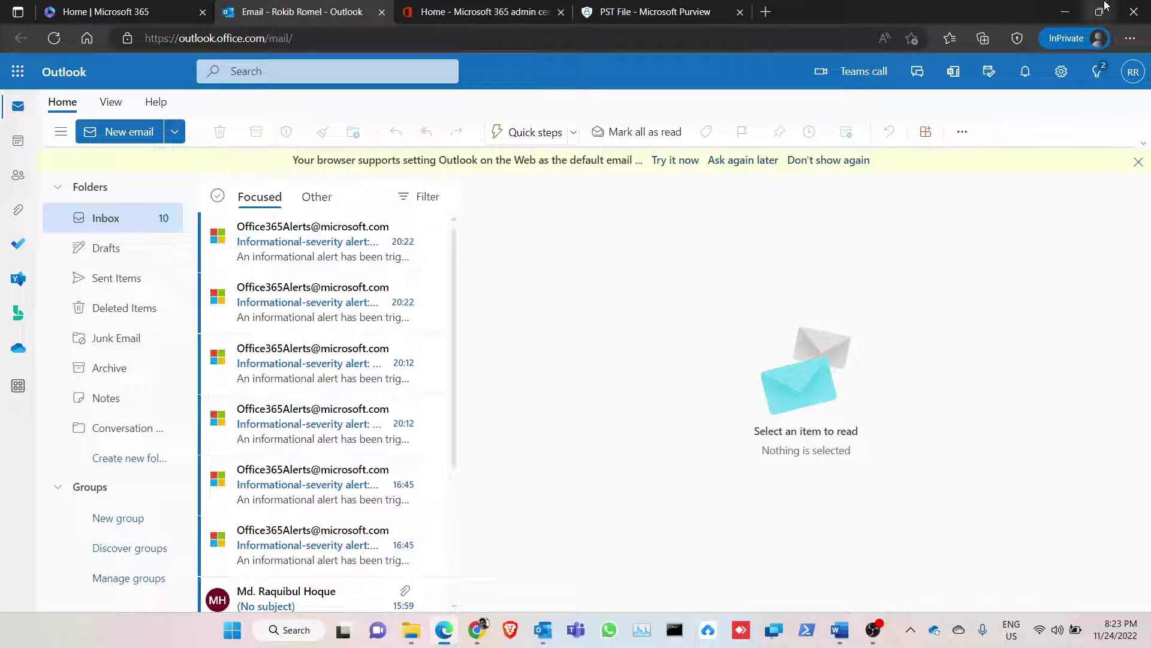
click(1064, 11)
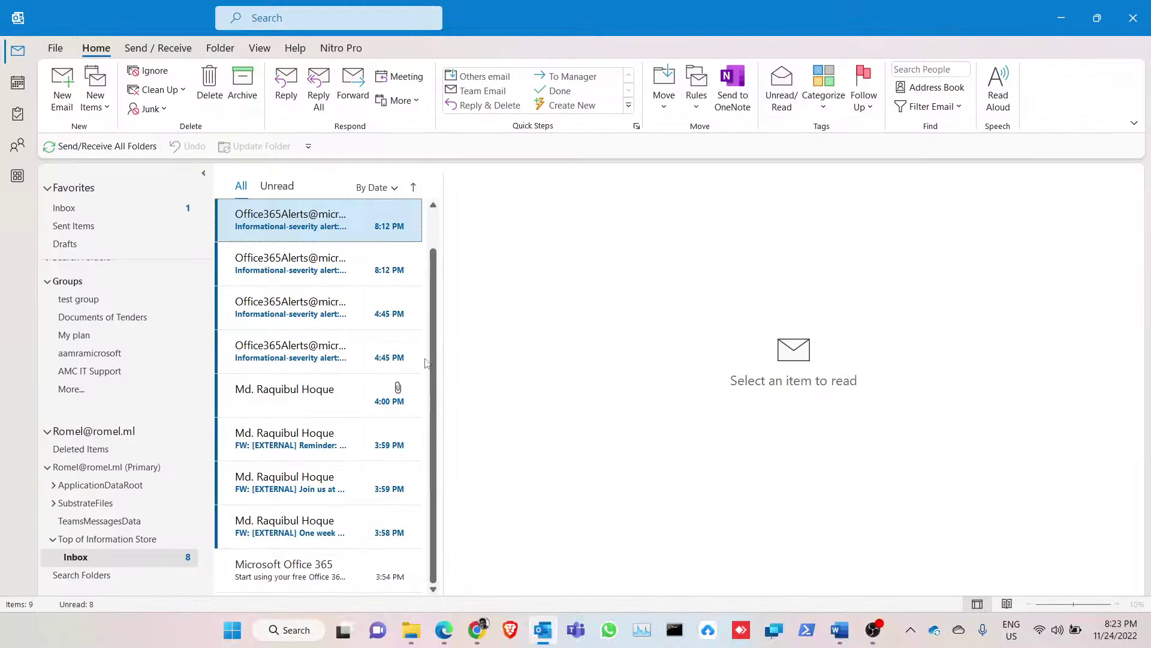
scroll(429, 363, up, 1)
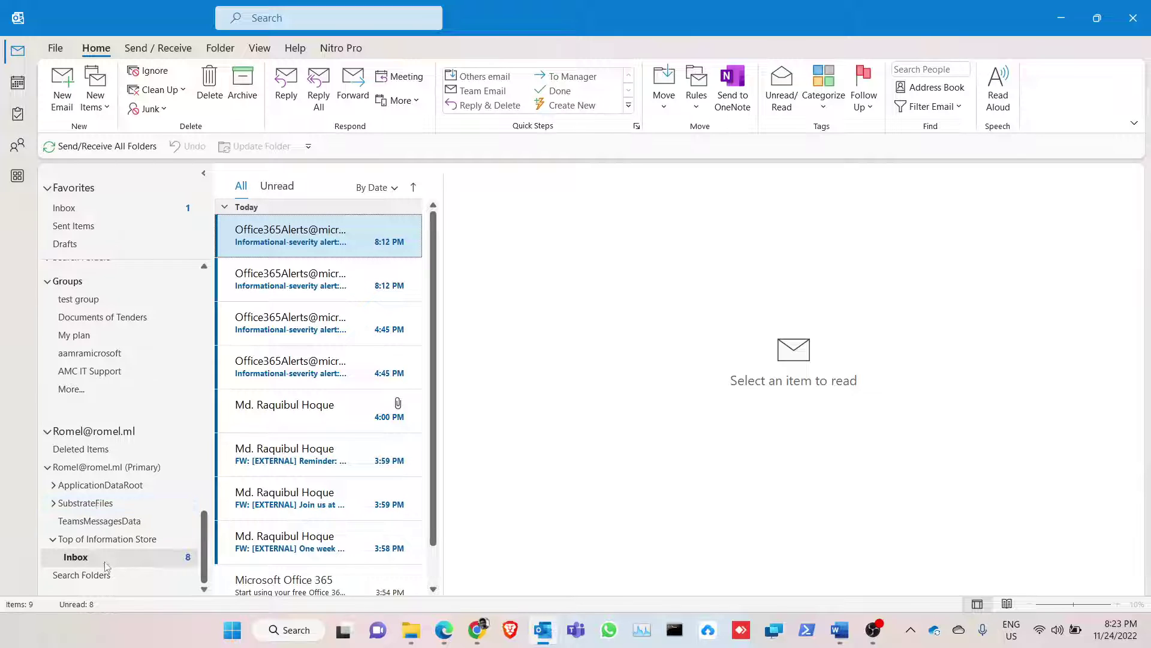
click(1059, 18)
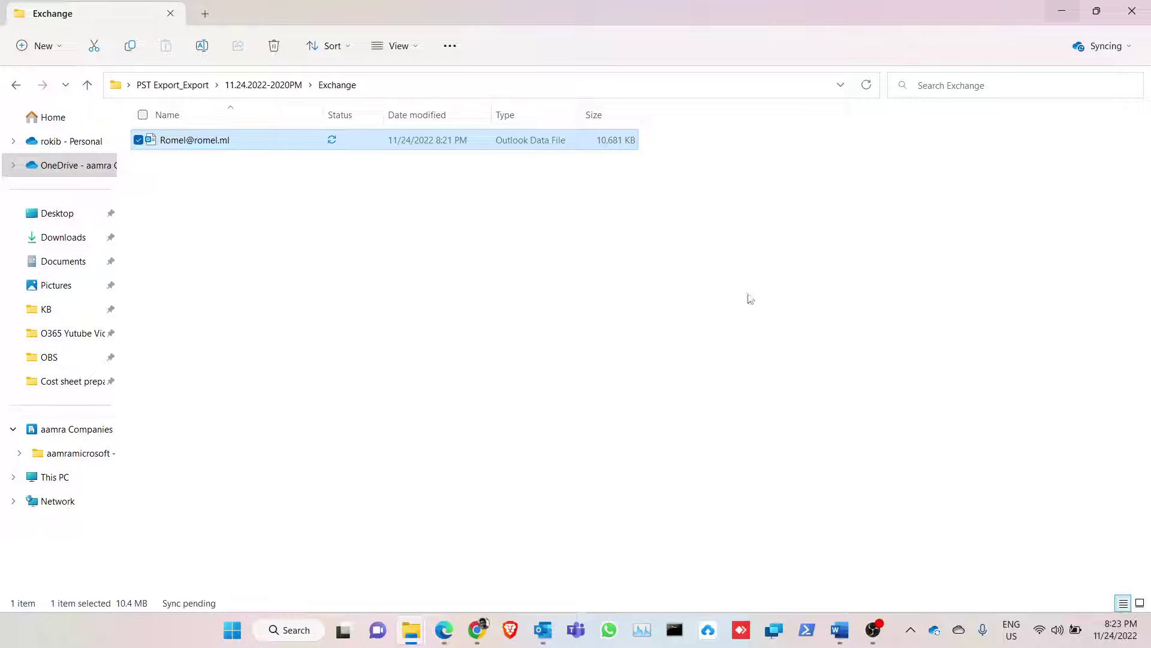
click(444, 637)
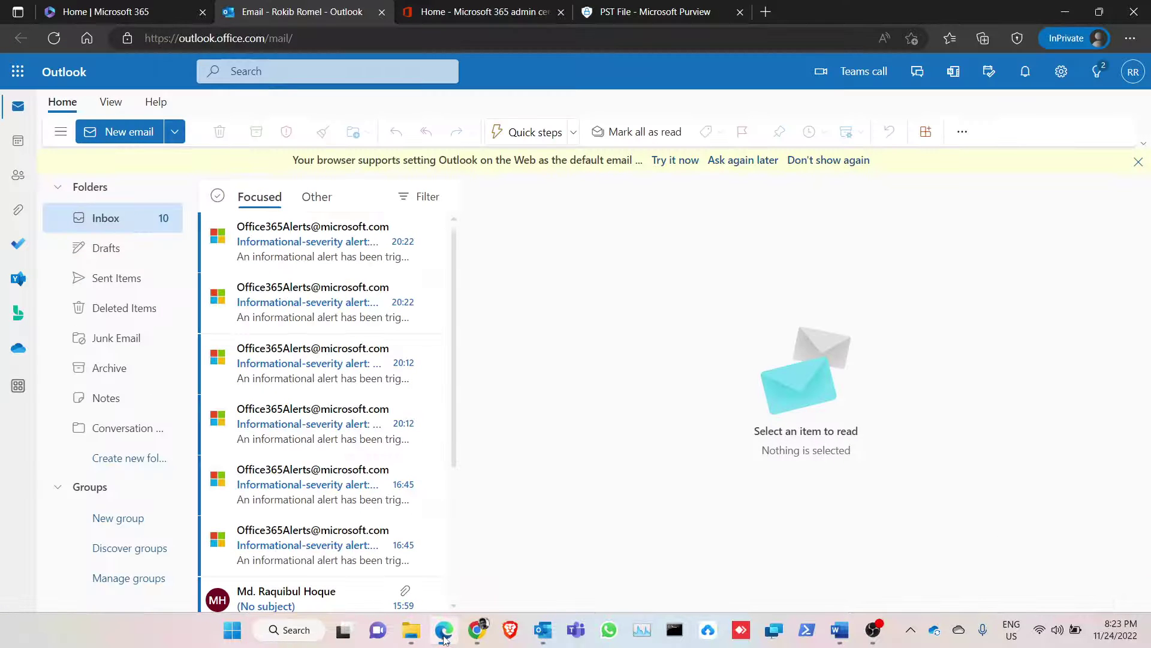
click(131, 230)
click(545, 634)
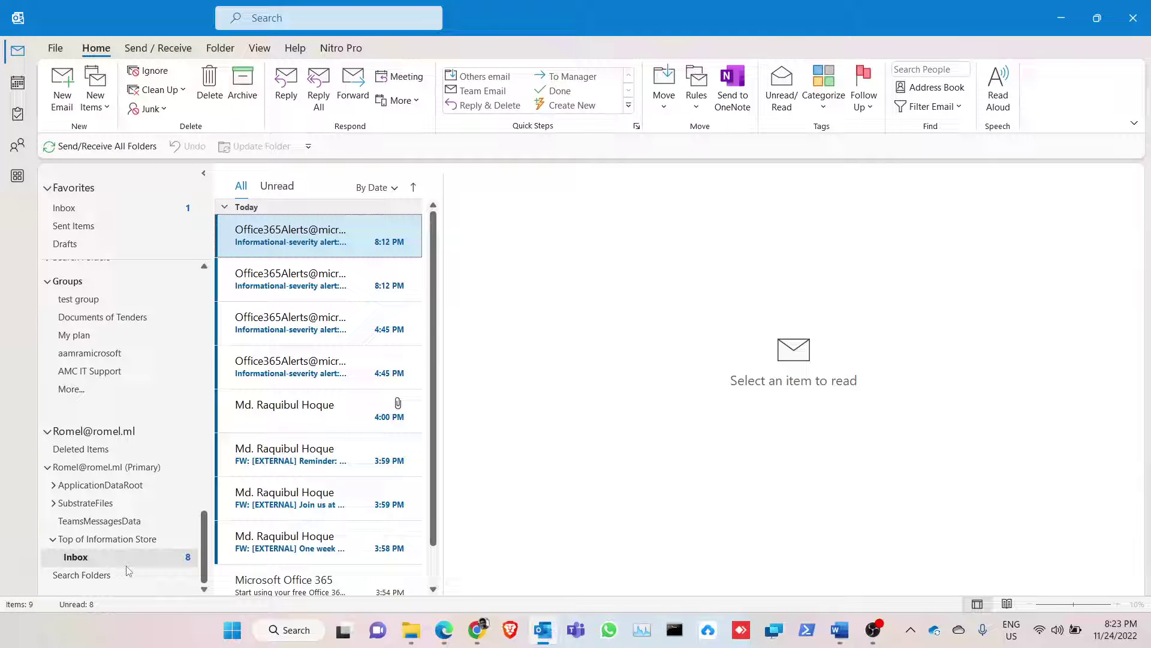
Expand ApplicationDataRoot in the exported PST and view its ID-named nested subfolders.
click(54, 486)
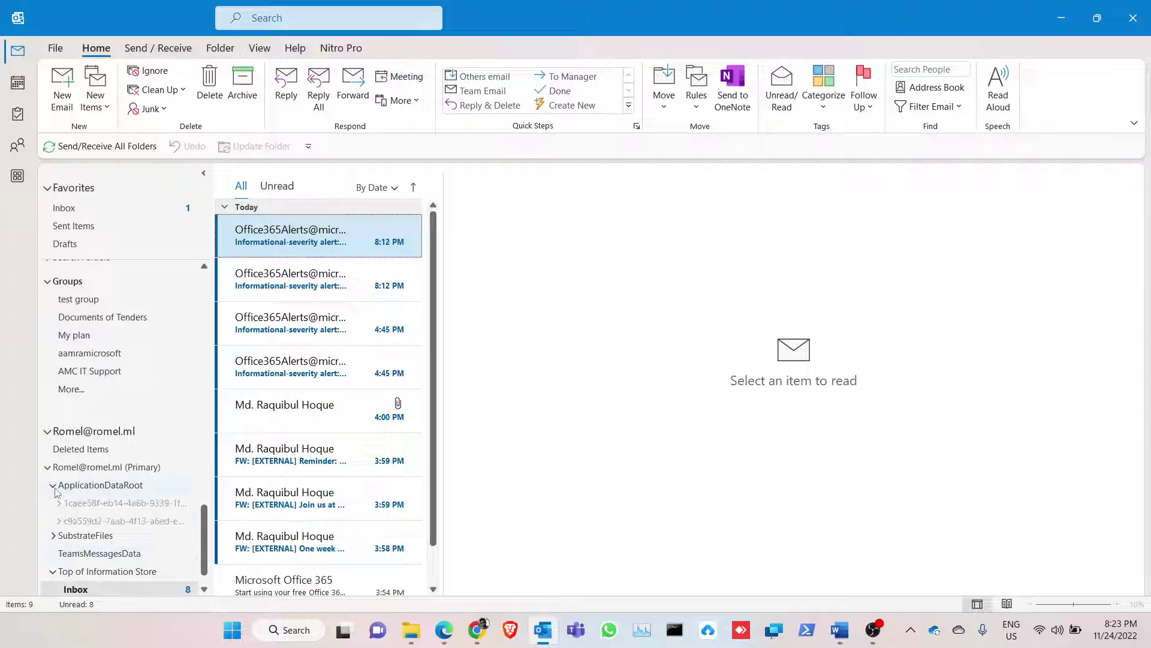
click(58, 503)
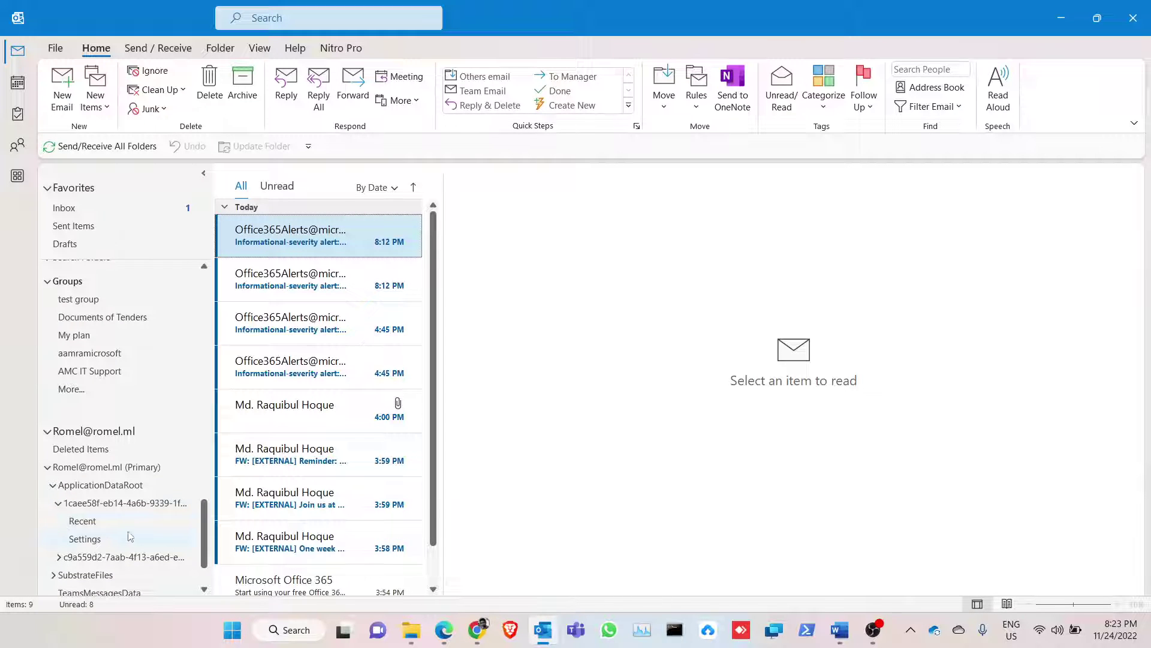
scroll(199, 528, down, 2)
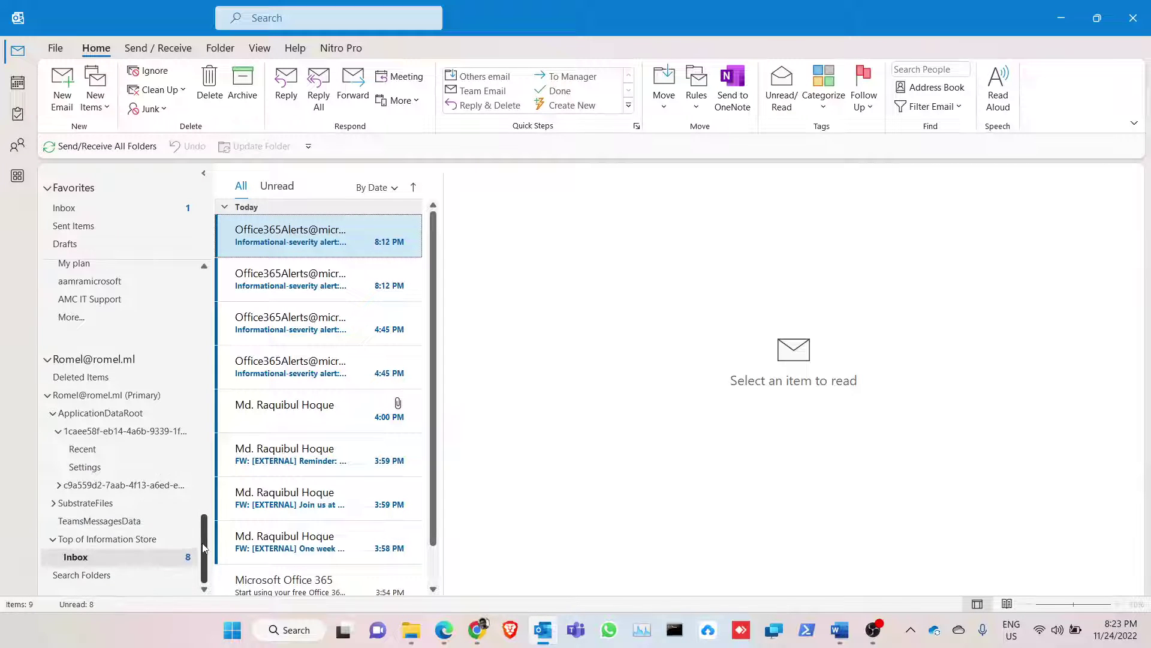
click(58, 485)
click(79, 505)
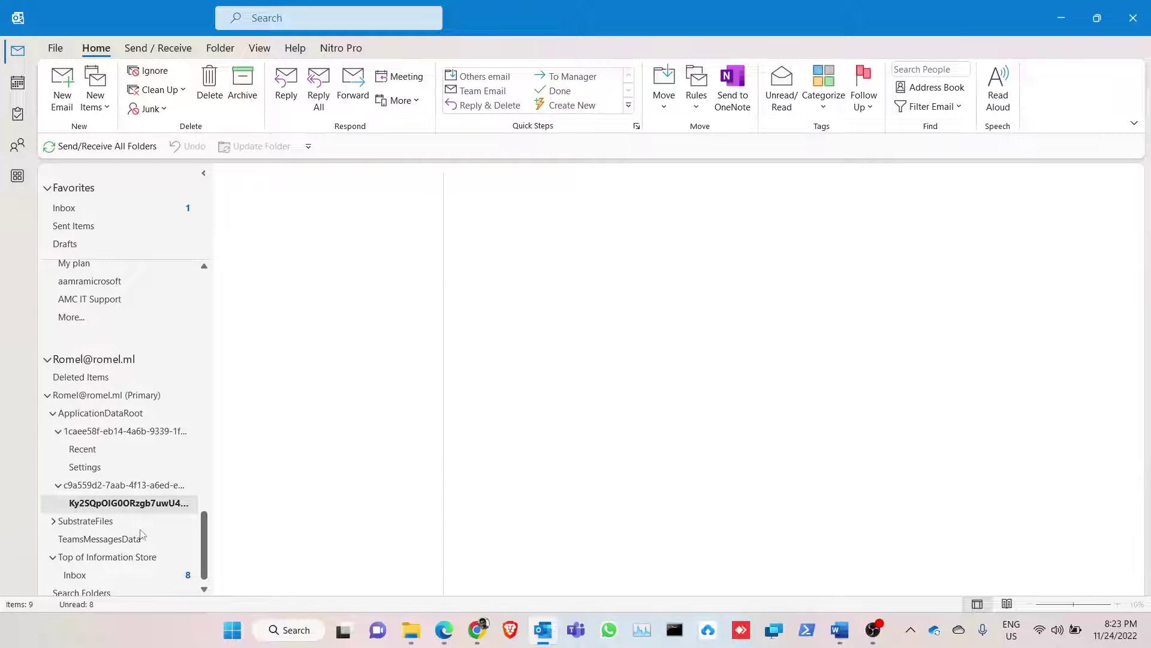
Expand SubstrateFiles and check the items in the SPOOLS and TeamsMessagesData folders.
click(53, 521)
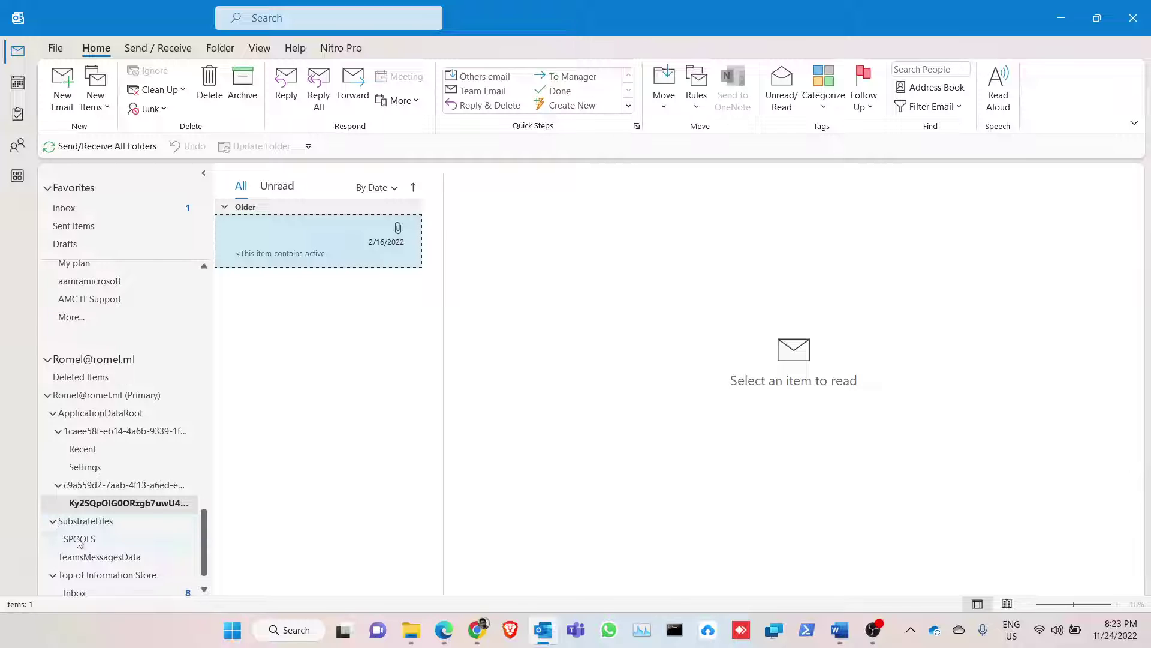
click(78, 539)
scroll(204, 537, down, 2)
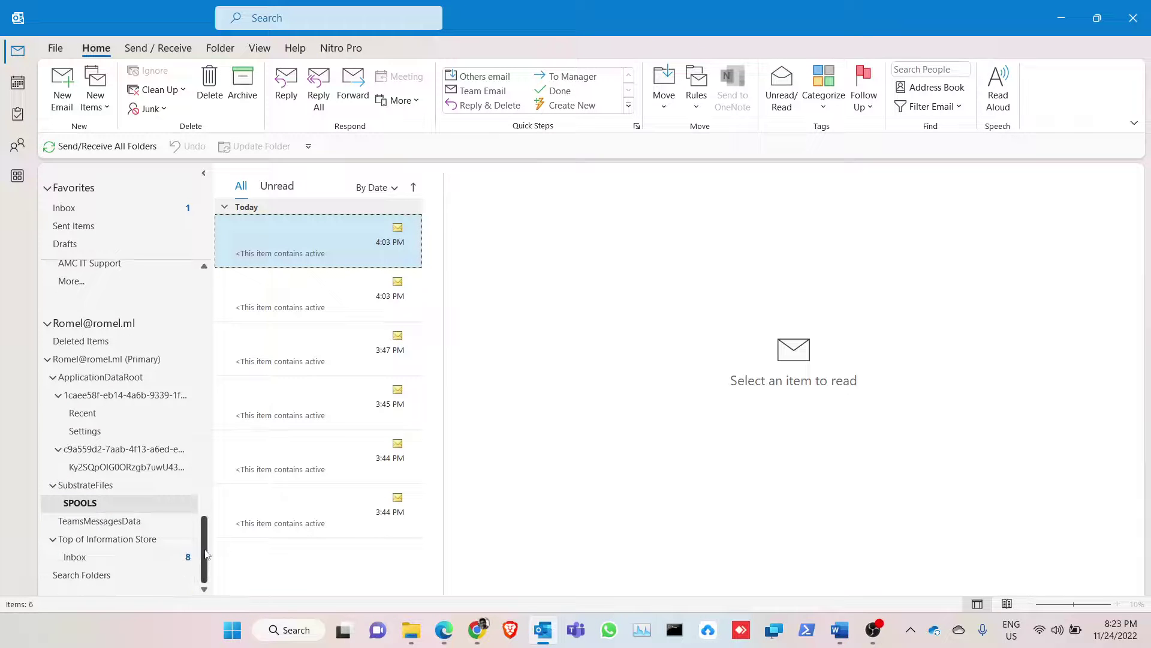
click(111, 523)
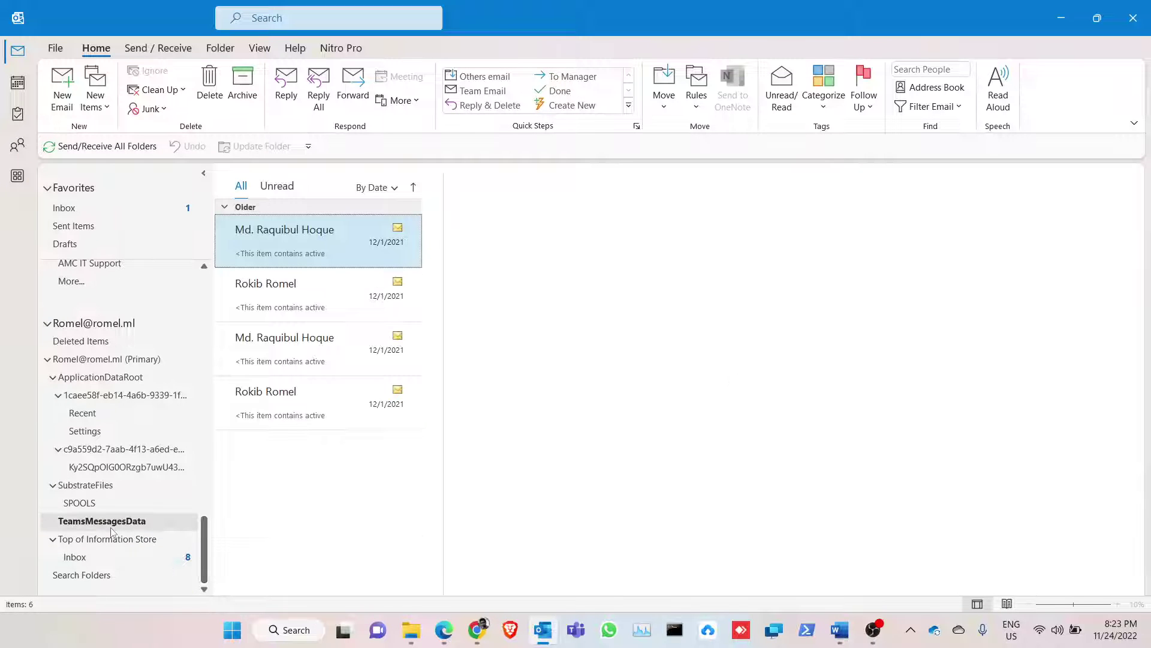
Go back to the exported Inbox in Outlook and bring the Word notes document forward.
click(138, 541)
click(120, 560)
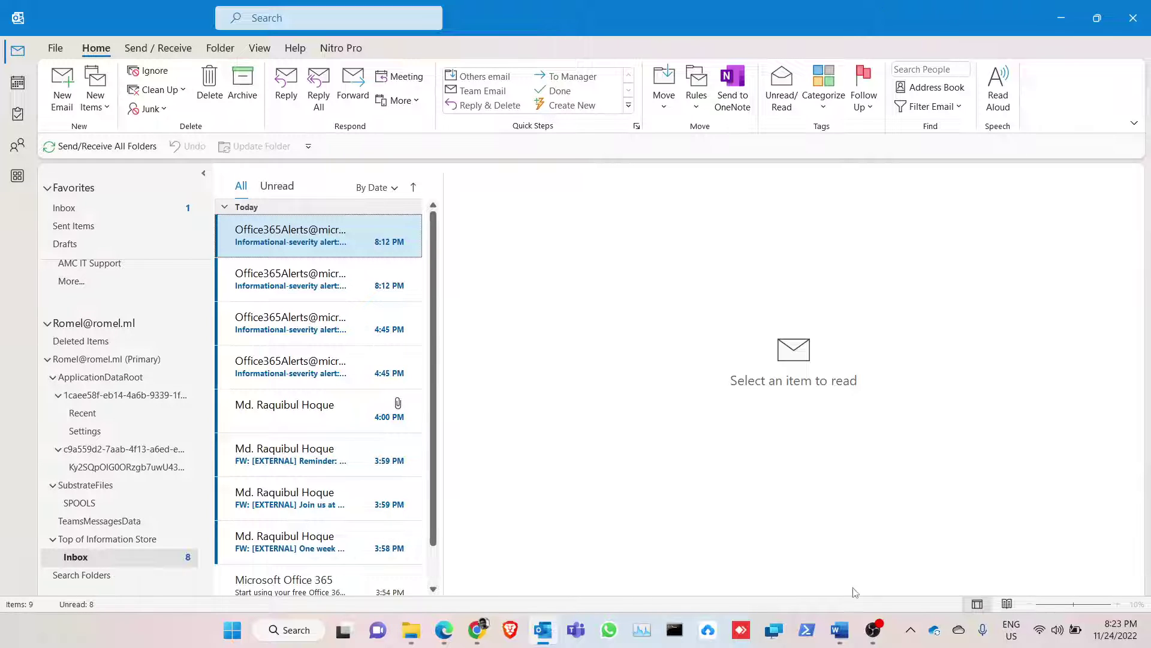
click(840, 630)
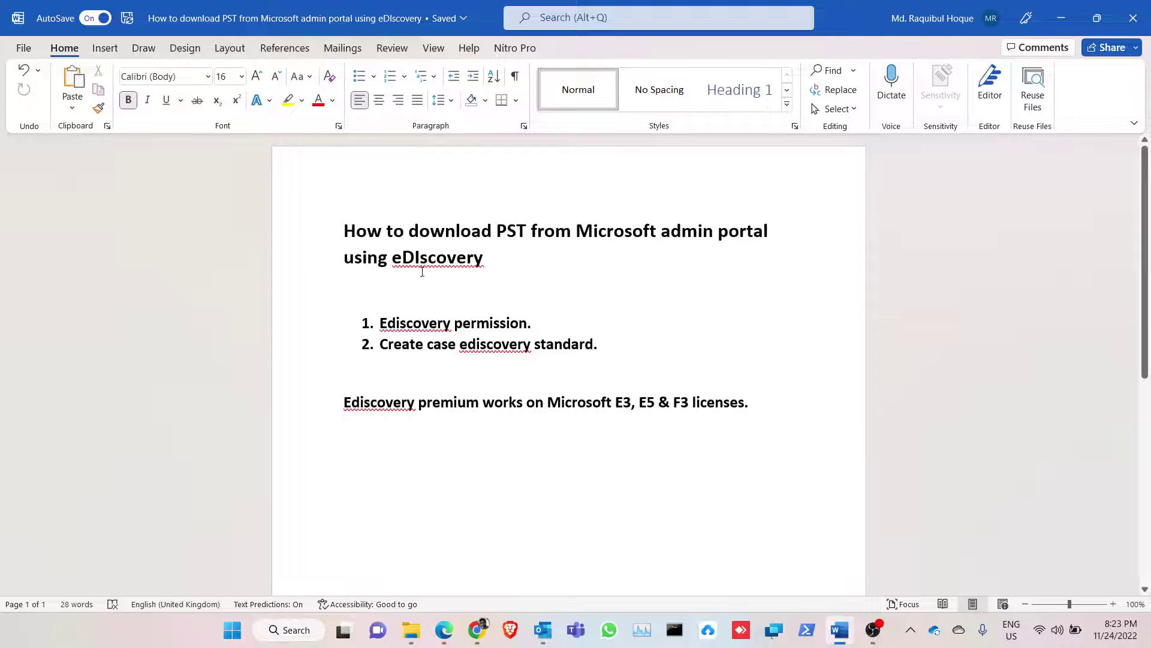